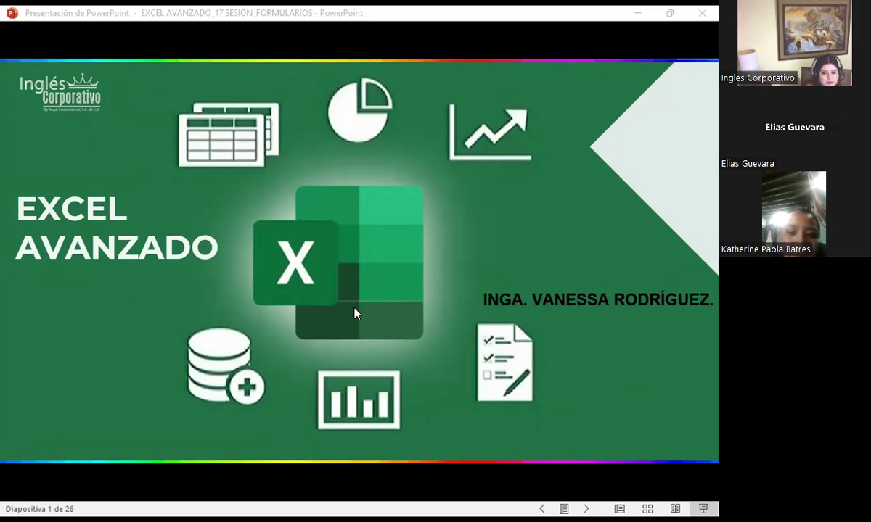
Step: Leave the slideshow and bring forward the course outline listing Sección 4
key("alt+Tab")
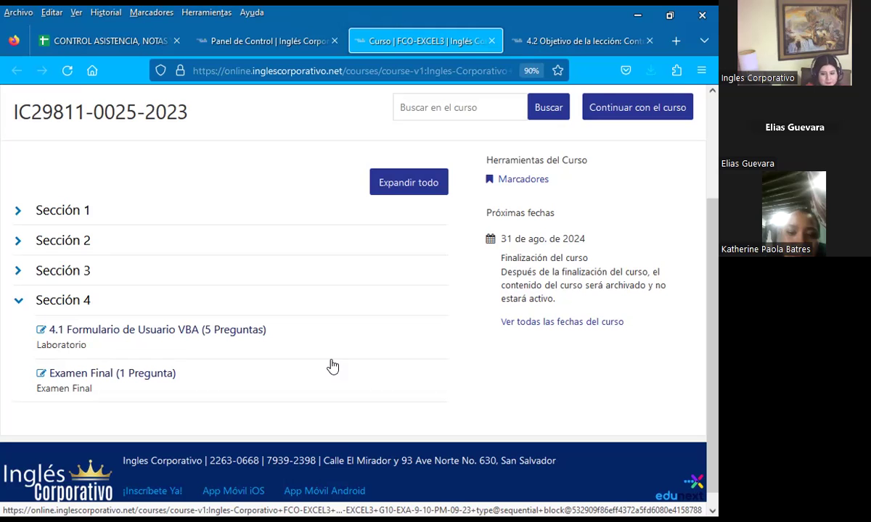
Step: Open lesson 4.2 'Controles de formulario', read down its slide, then return to the top
left_click(508, 44)
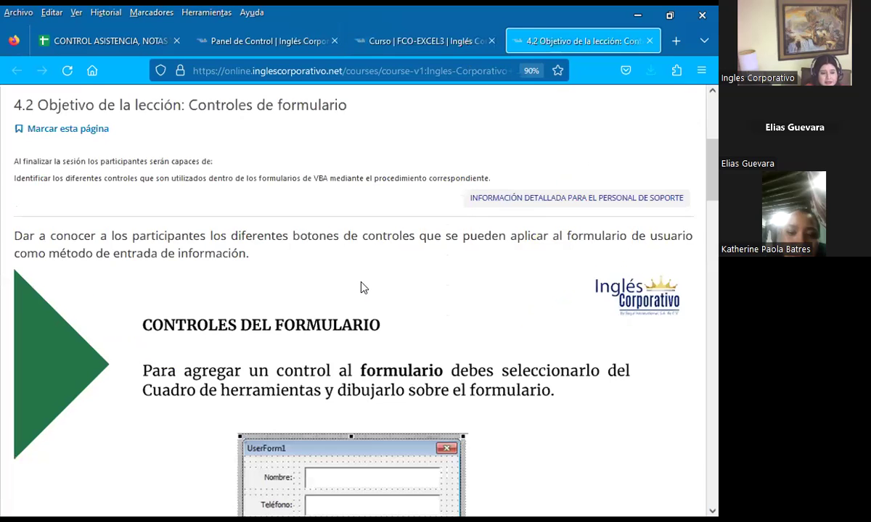
scroll(415, 326, "down", 2)
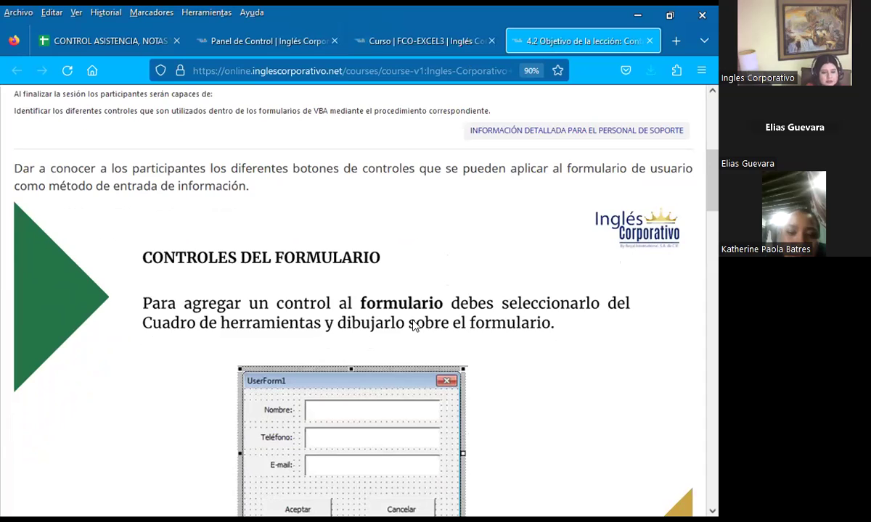
scroll(435, 319, "down", 4)
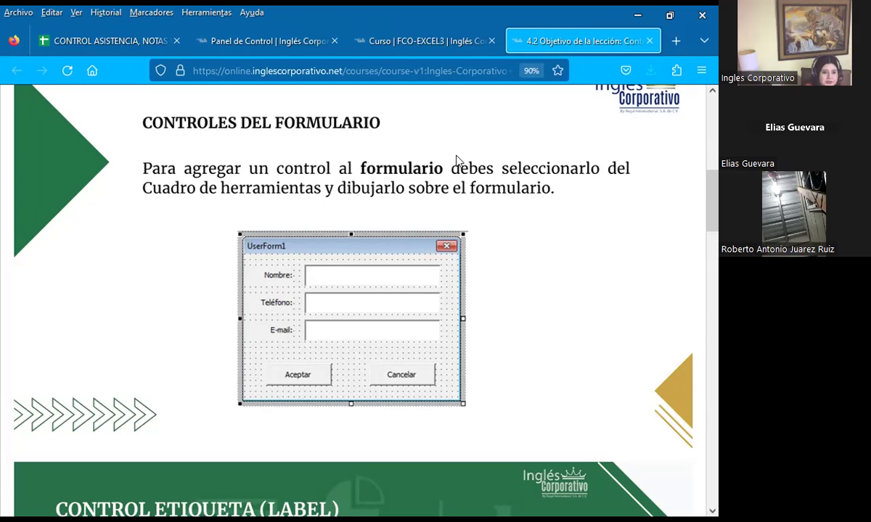
scroll(450, 189, "up", 5)
scroll(371, 336, "up", 3)
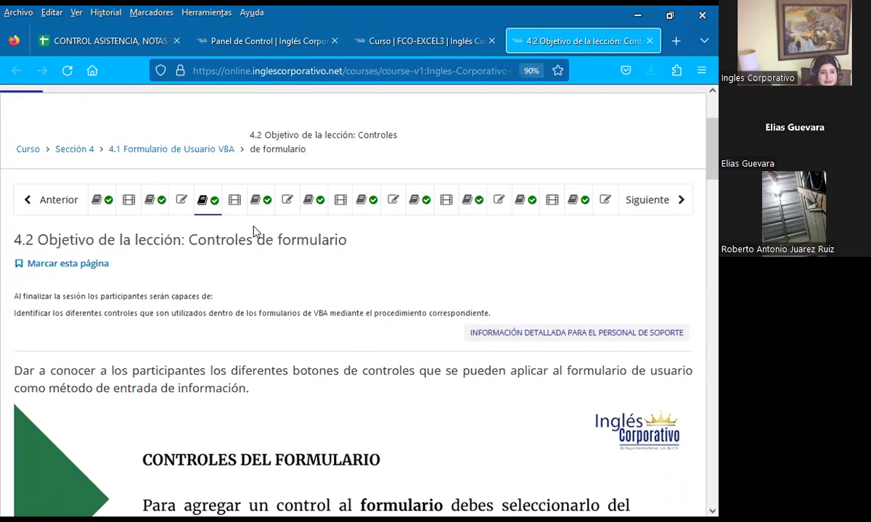
Step: Open the class #17 discussion forum and scroll down the page
left_click(261, 200)
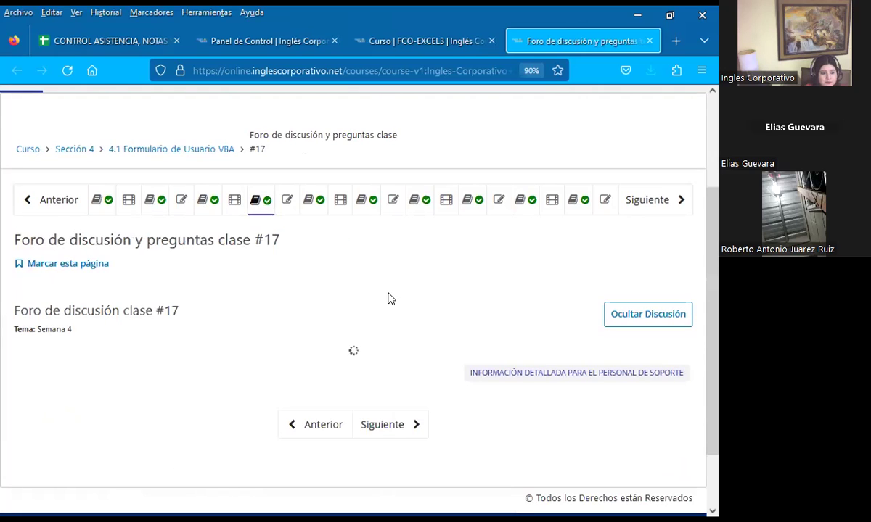
scroll(418, 299, "down", 3)
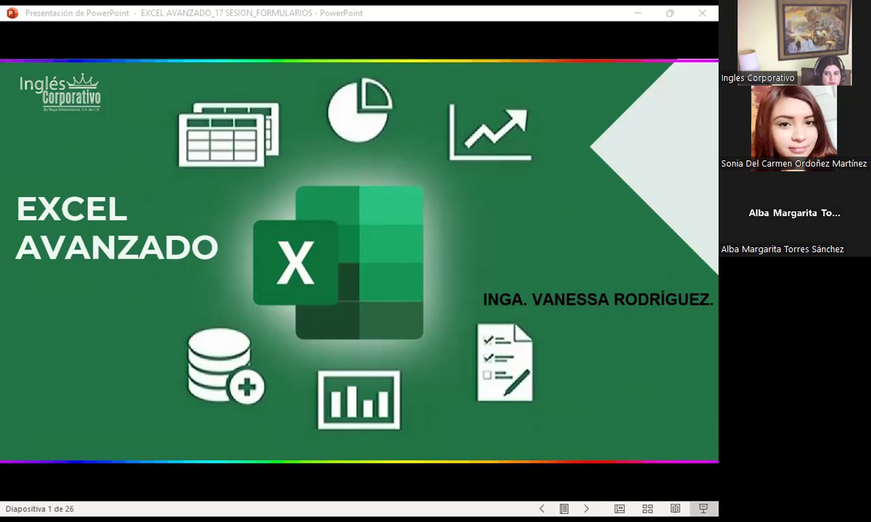
Step: Advance the slideshow to slide 2, the AGENDA
left_click(363, 278)
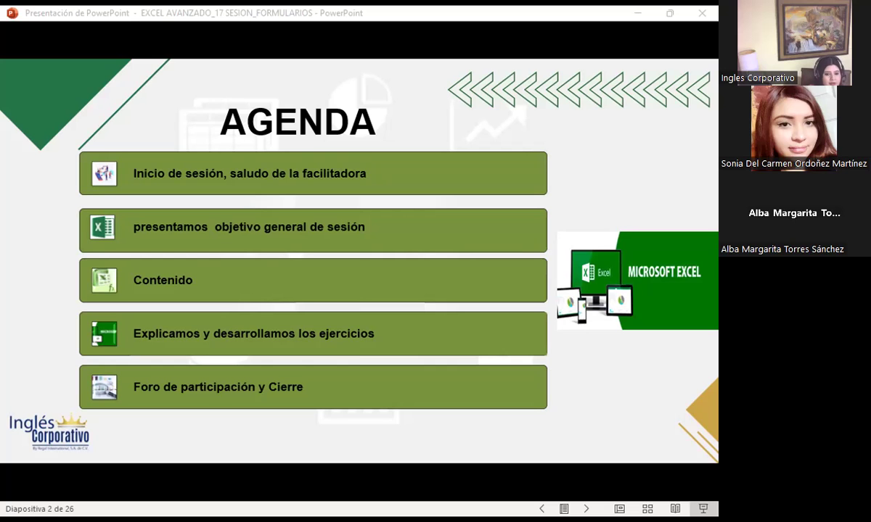
Step: Advance to slide 3, the session objective on identifying VBA form controls
left_click(468, 442)
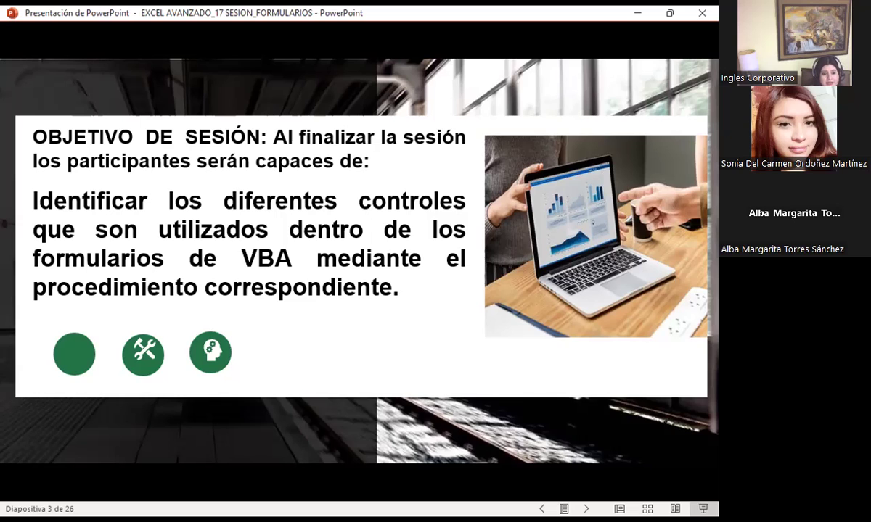
Step: Move on to slide 4, FORMULARIOS EN EXCEL
key("Right")
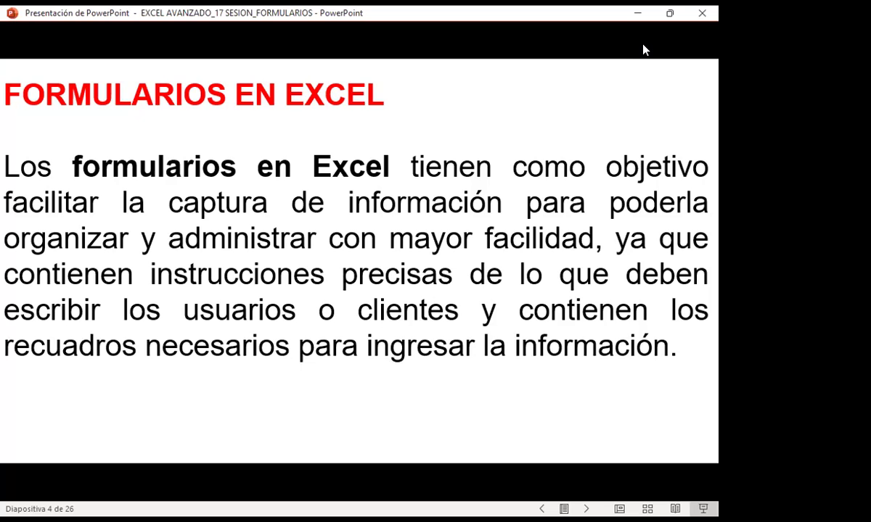
Step: Move on to slide 5, which defines controls with common examples
key("Right")
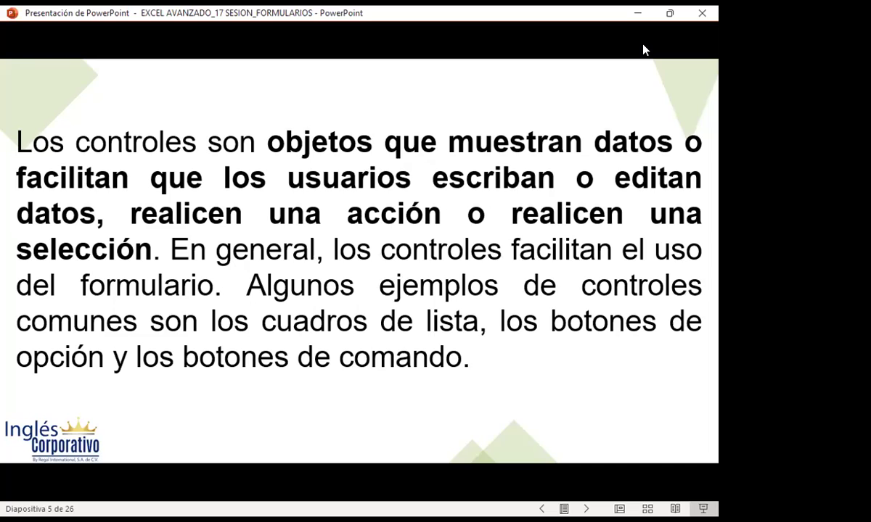
Step: Advance to slide 6, then switch to the Excel workbook with the INGRESAR AL FORMULARIO button
key("Right")
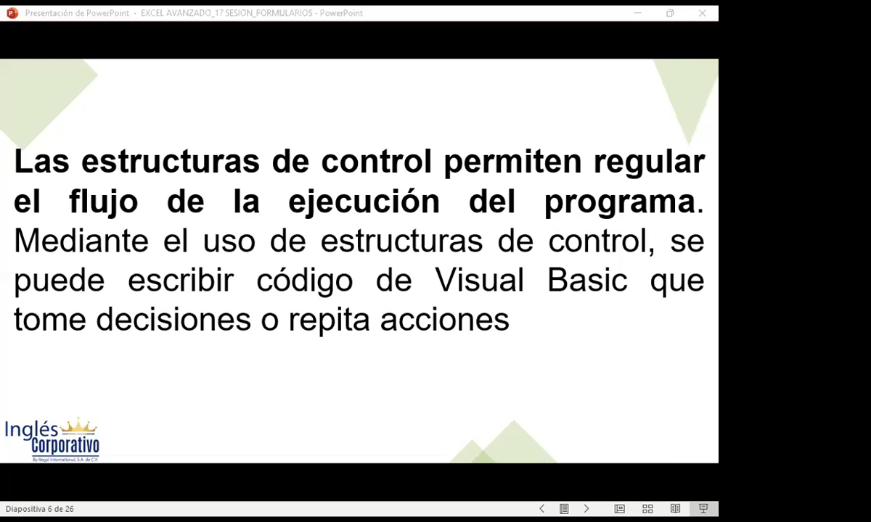
key("alt+Tab")
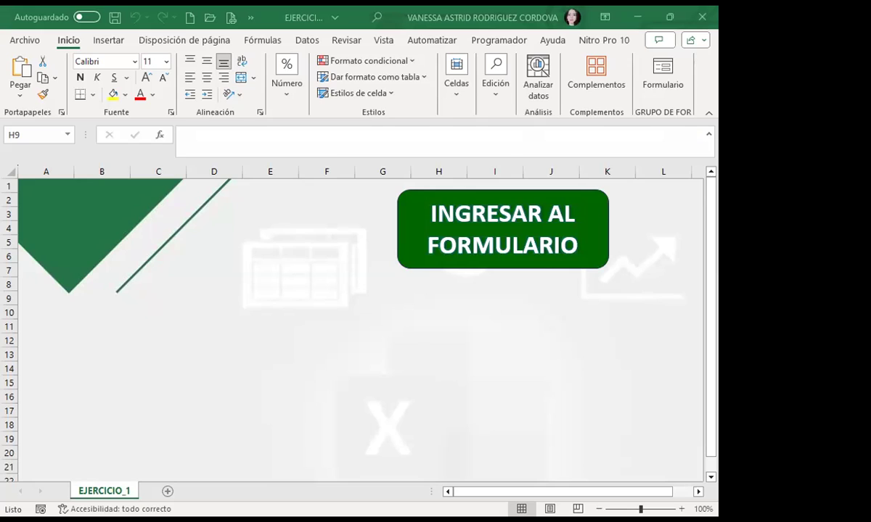
left_click(256, 258)
Step: Save the workbook as macro-enabled 'EJERCICIO DE FORMULARIO_2.10.2023_.xlsm'
left_click(24, 44)
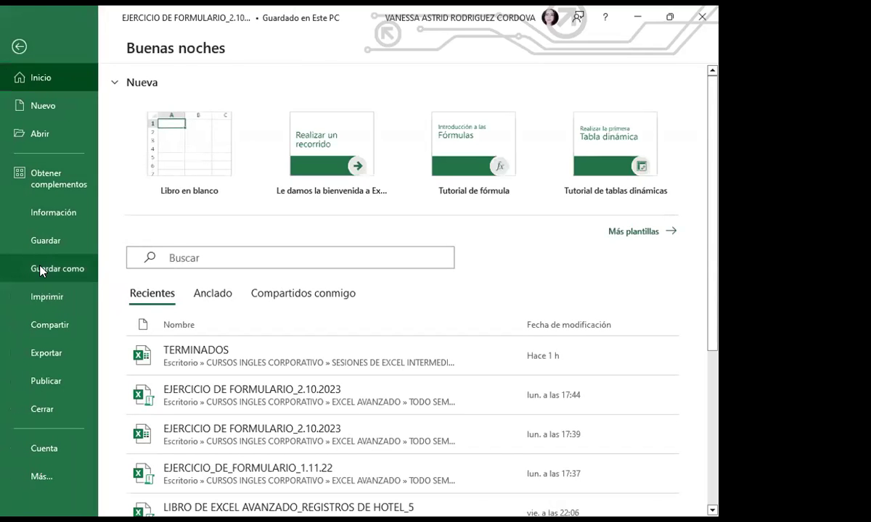
left_click(42, 270)
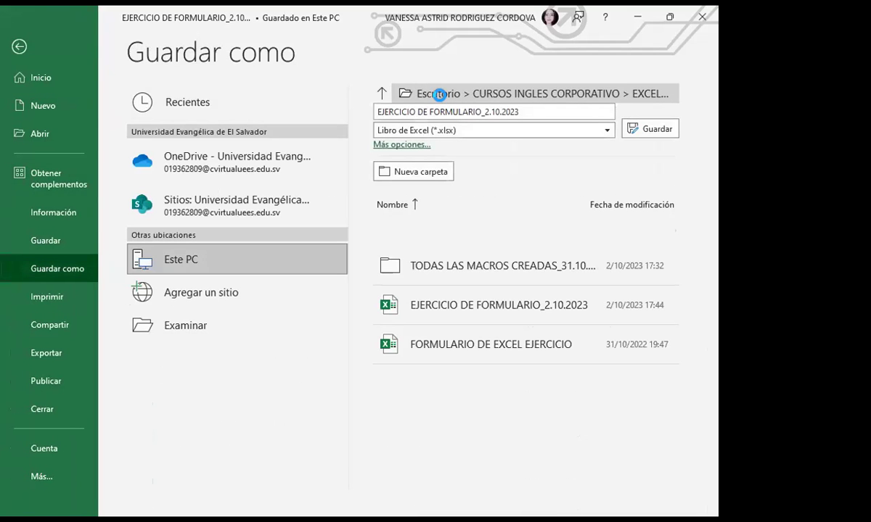
left_click(439, 95)
left_click(310, 257)
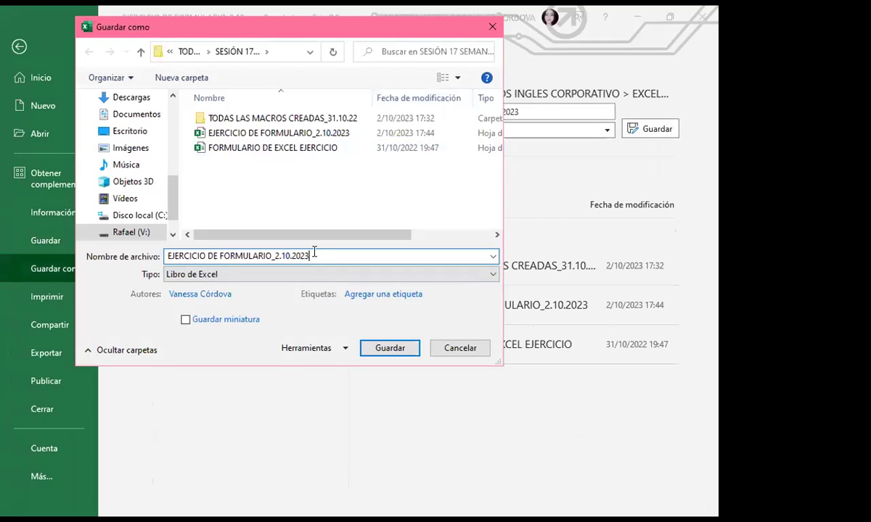
type("_")
left_click(276, 274)
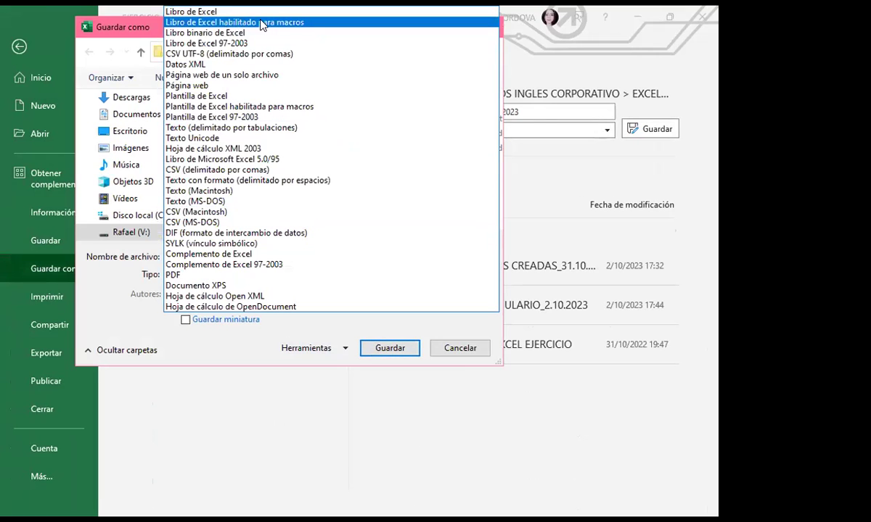
left_click(356, 376)
left_click(395, 350)
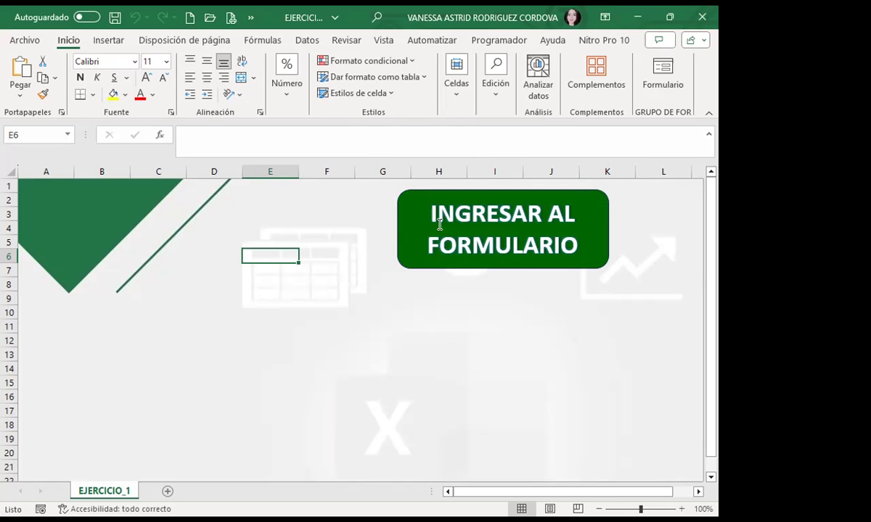
left_click(436, 267)
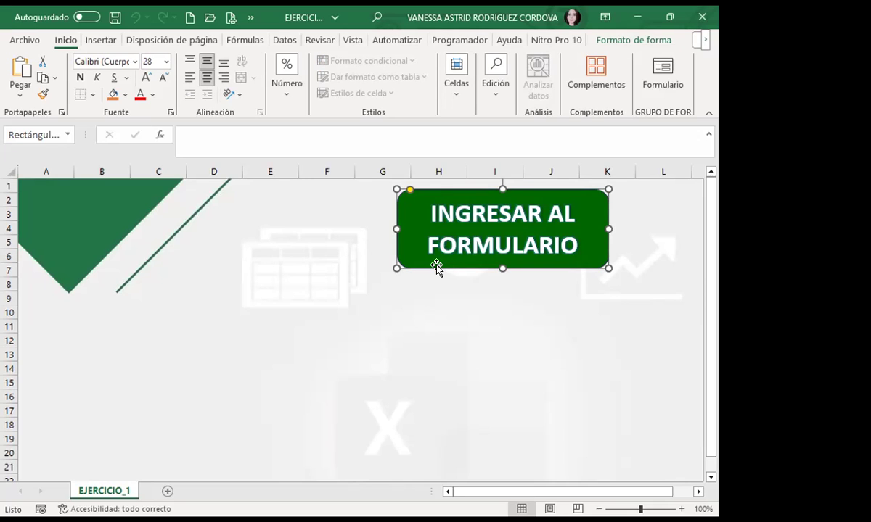
Step: Deselect the button shape and show the Programador developer tools
left_click(359, 296)
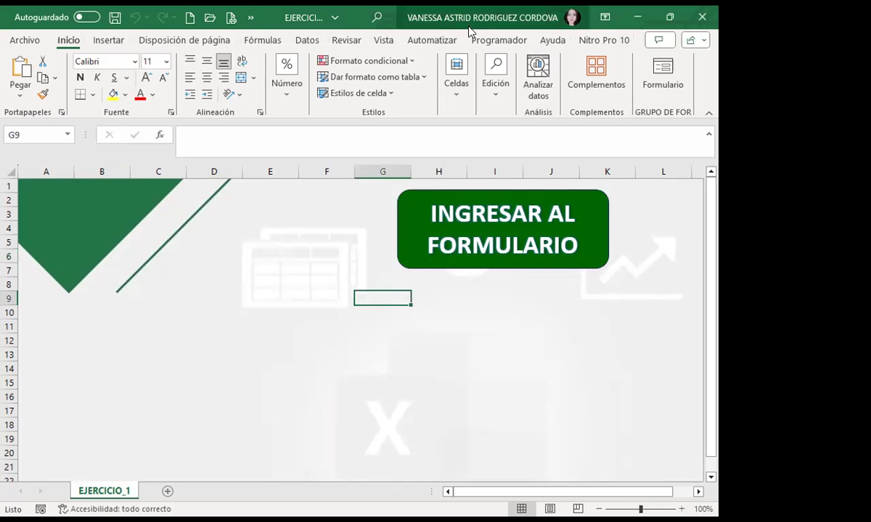
left_click(498, 40)
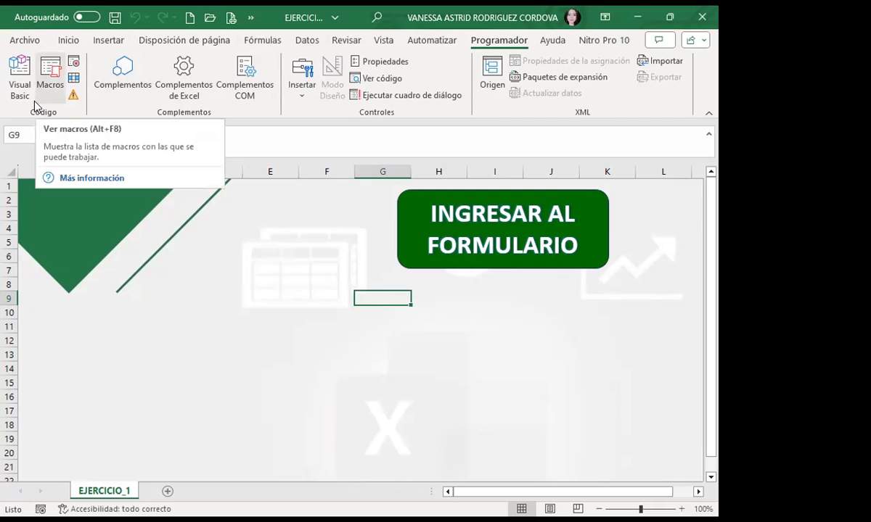
Step: Open the Visual Basic editor, select Hoja1 (EJERCICIO_1) and bring up the Insertar menu
left_click(19, 65)
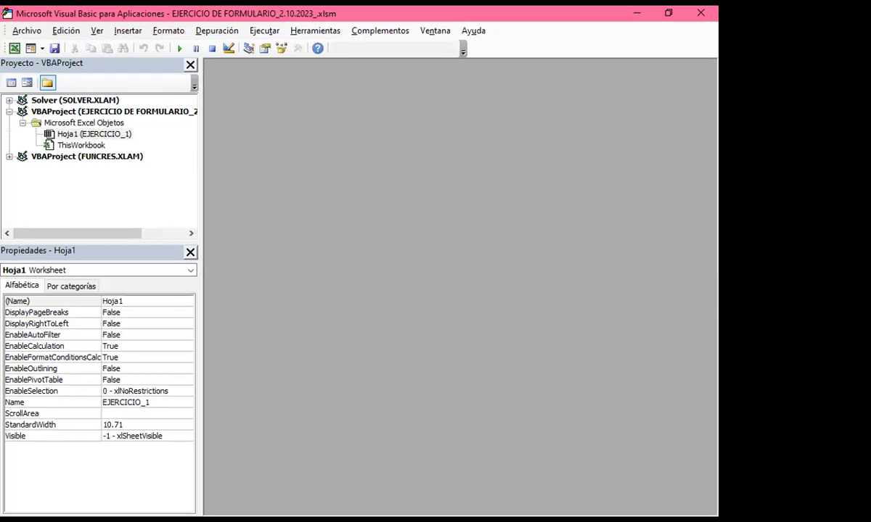
left_click(64, 135)
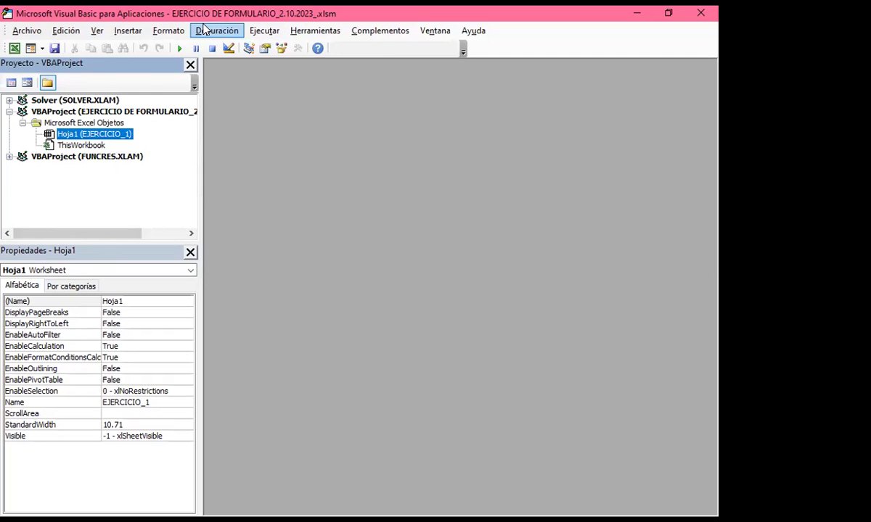
left_click(133, 31)
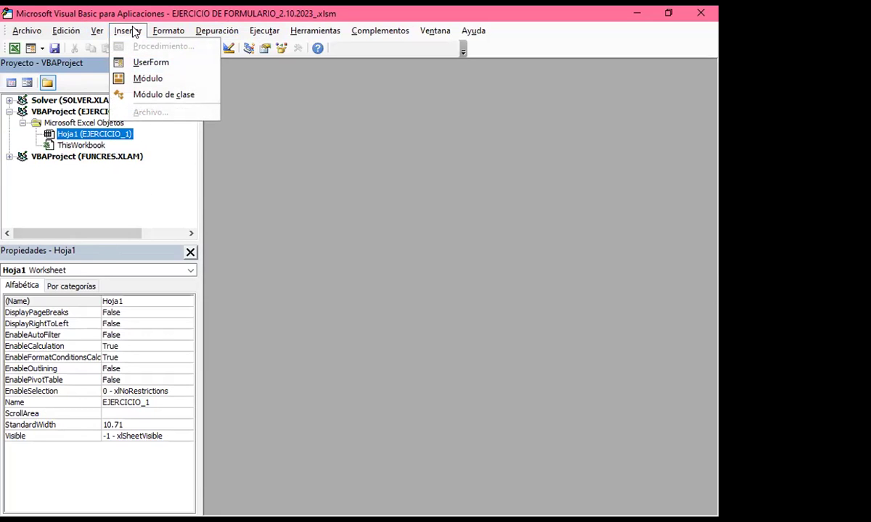
Step: Insert a new blank UserForm1 into the project via Insertar > UserForm
left_click(143, 64)
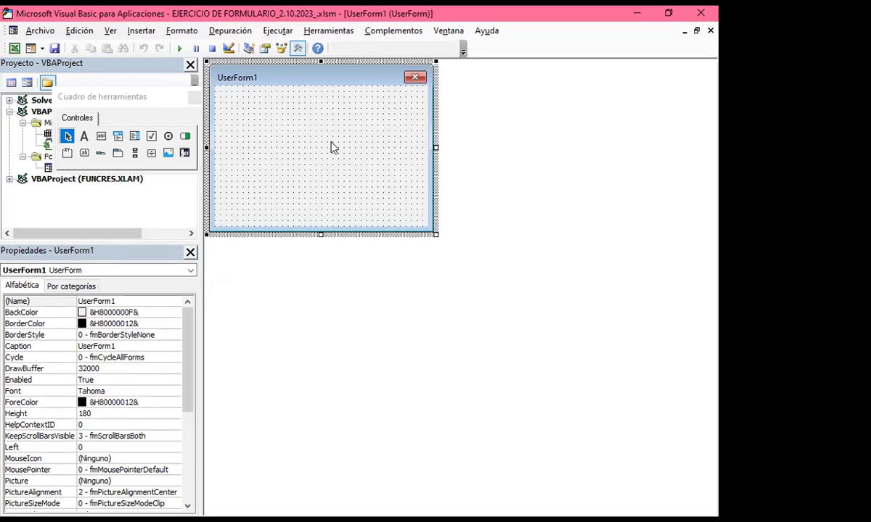
Step: Drag the Cuadro de herramientas toolbox to the right of UserForm1
left_click(123, 97)
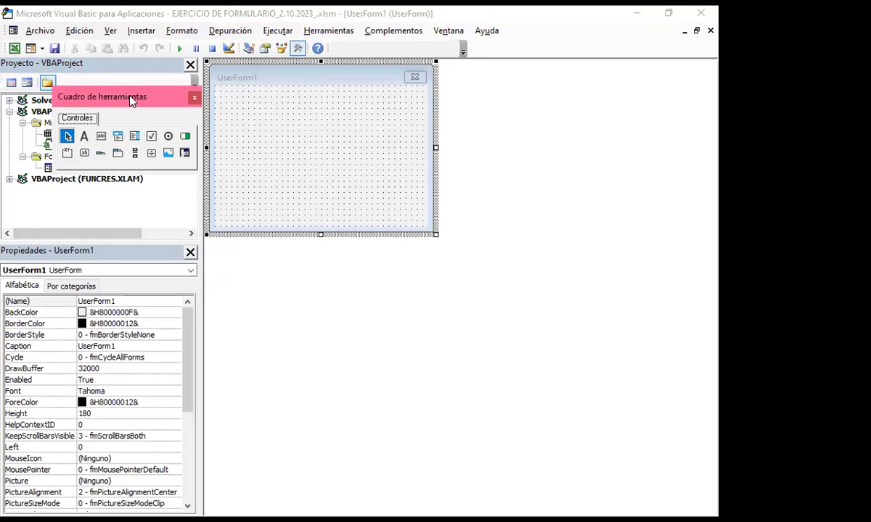
left_click_drag(130, 98, 544, 145)
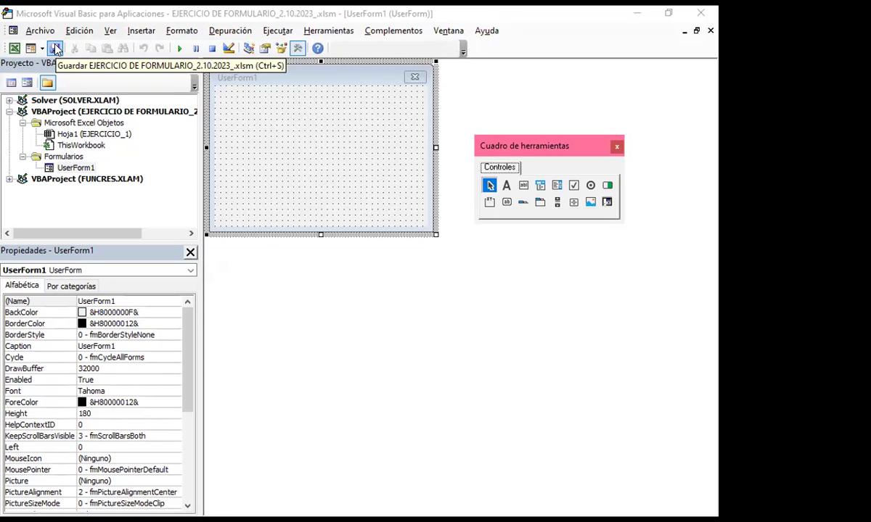
Step: Save the macro-enabled workbook and switch back to the EJERCICIO_1 worksheet
left_click(54, 44)
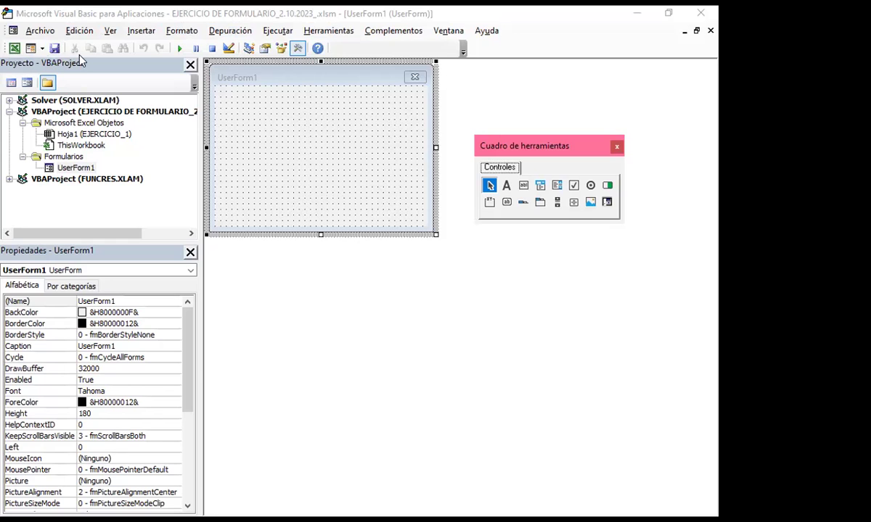
left_click(14, 48)
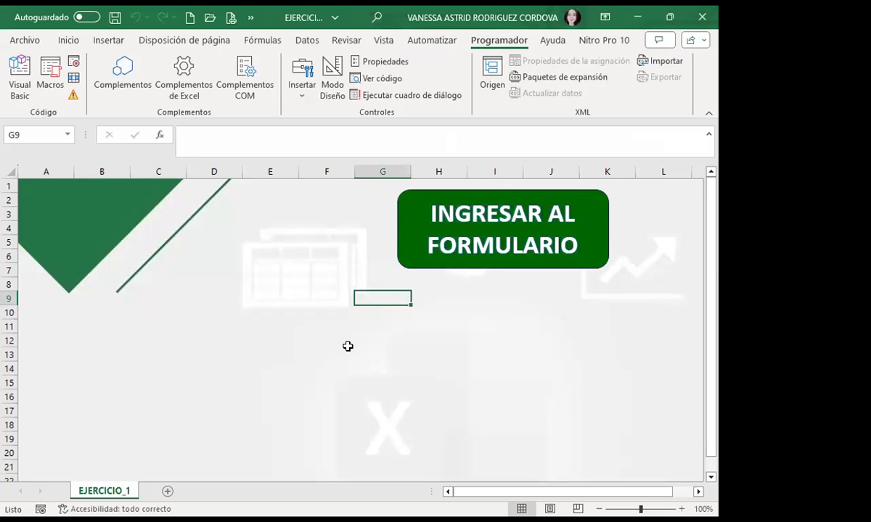
Step: Reopen the Visual Basic editor from the Programador tab, showing the blank UserForm1
left_click(17, 61)
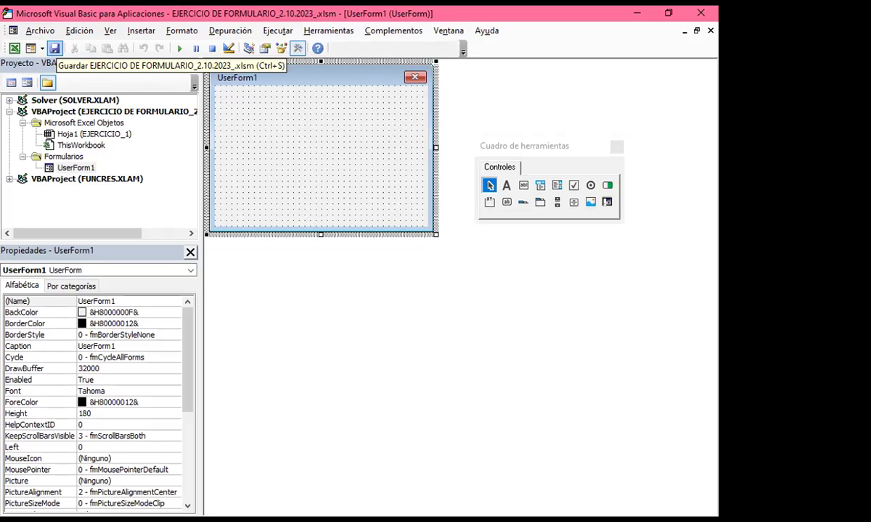
Step: Save the workbook and move into UserForm1's properties in the Properties window
left_click(55, 49)
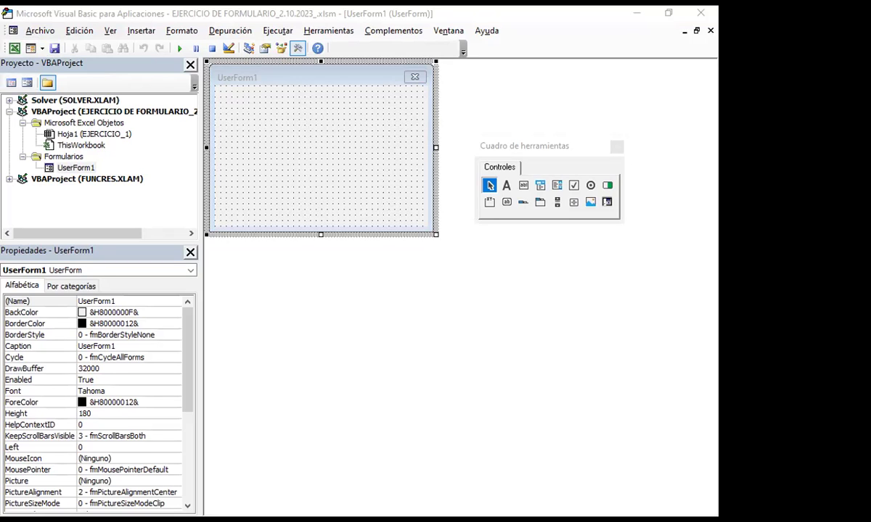
left_click(402, 282)
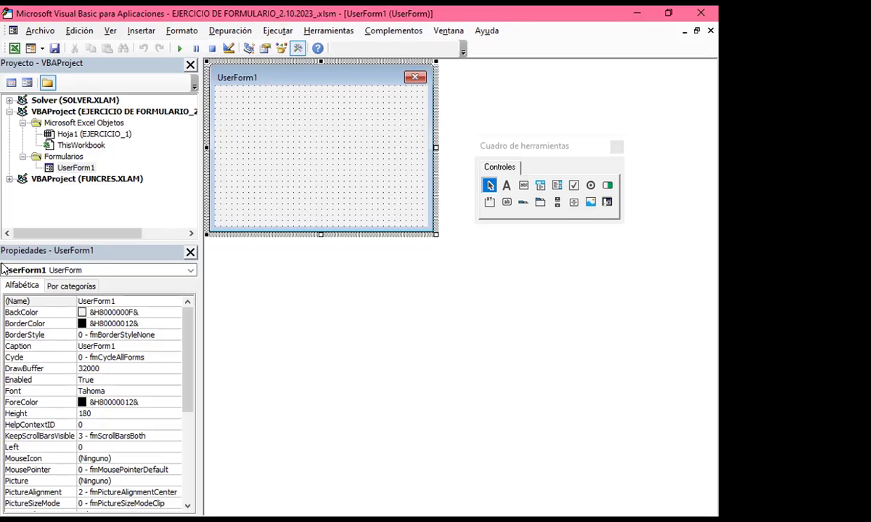
left_click(134, 301)
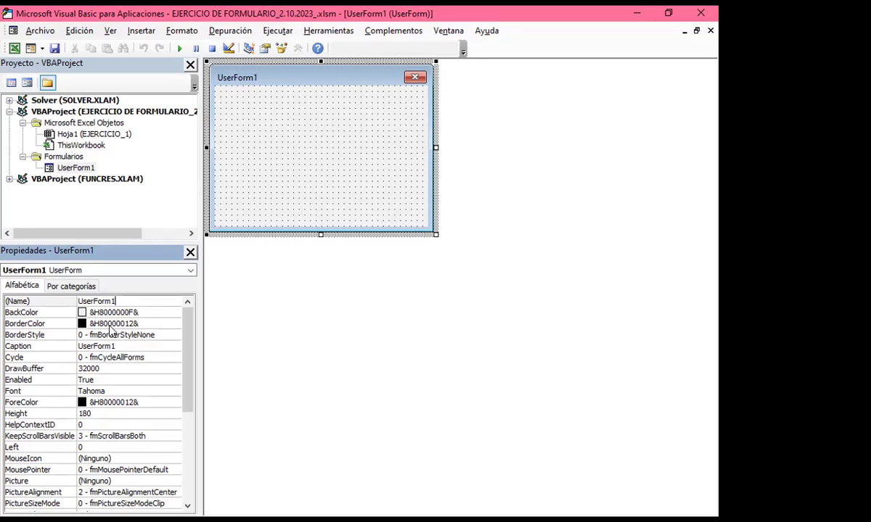
left_click(128, 346)
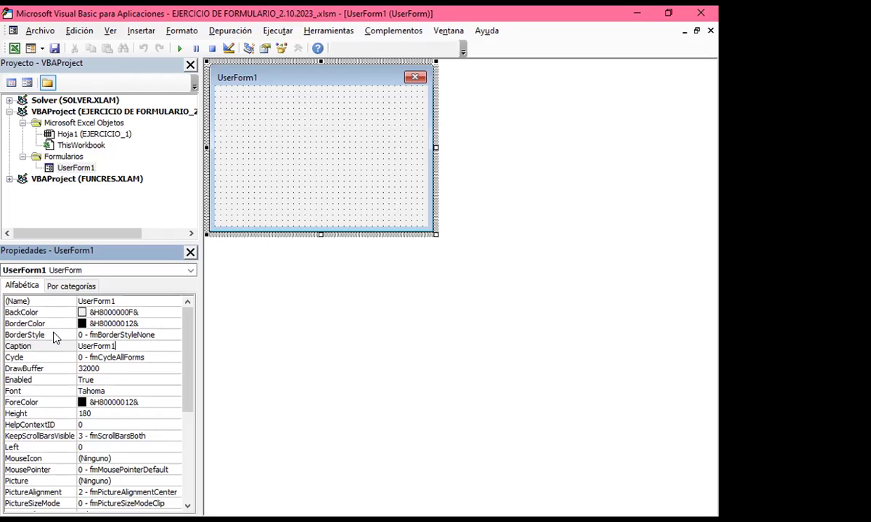
Step: Replace the form's (Name) value UserForm1 with miformulario
left_click(119, 301)
left_click(120, 301)
left_click_drag(120, 301, 52, 302)
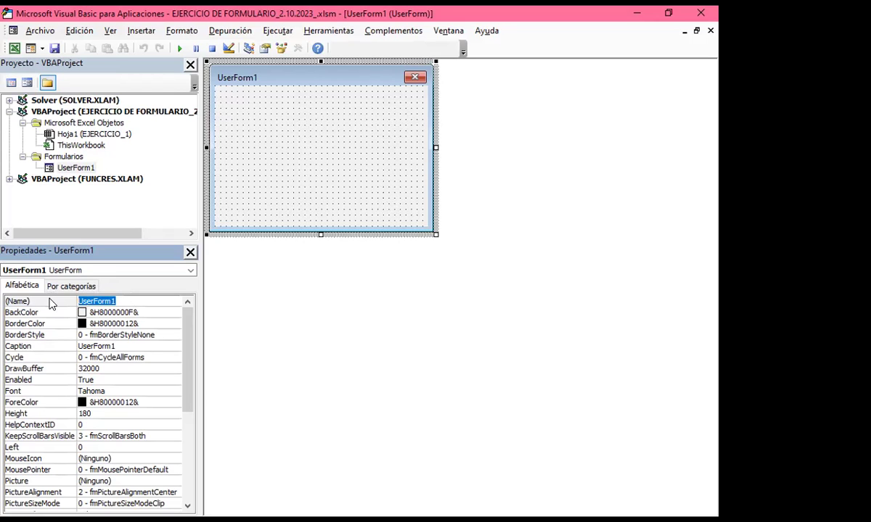
type("miformulario")
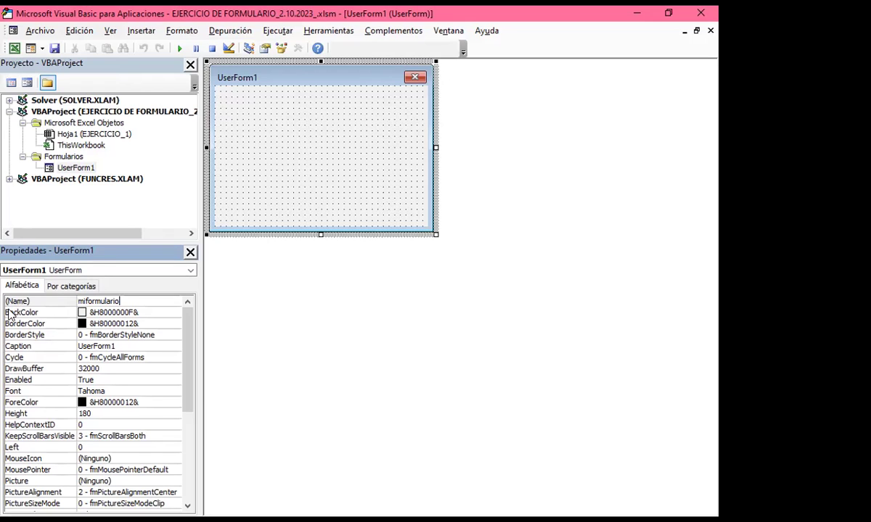
left_click(122, 301)
Step: Apply the name miformulario and bring the control toolbox back
left_click(432, 230)
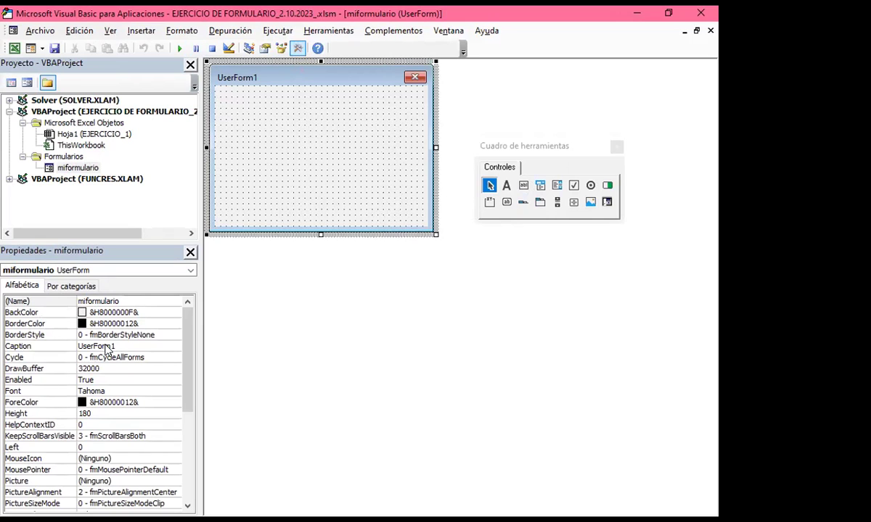
left_click(43, 346)
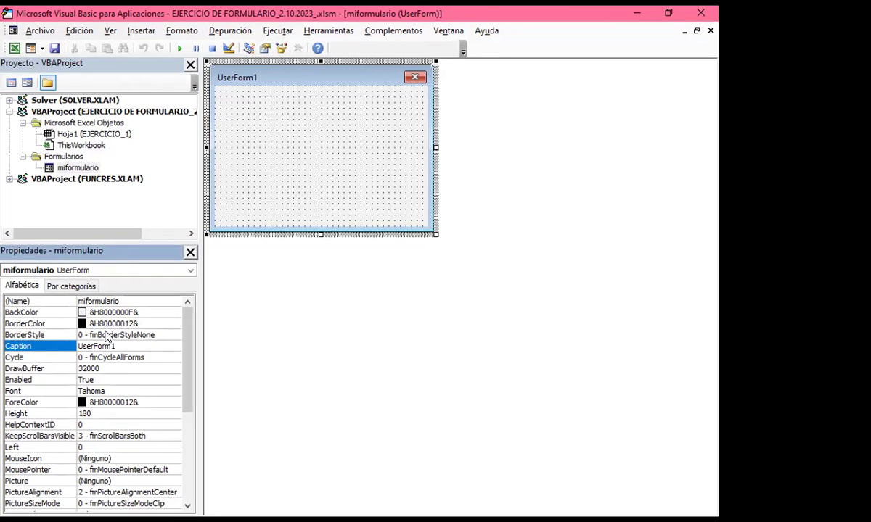
left_click(355, 194)
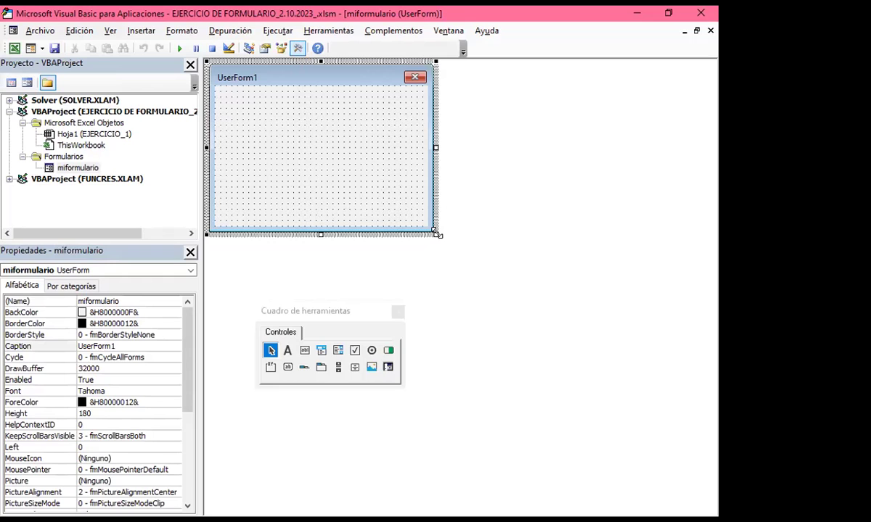
Step: Resize the form to height 242.25 and place the toolbox below it
left_click_drag(437, 234, 556, 312)
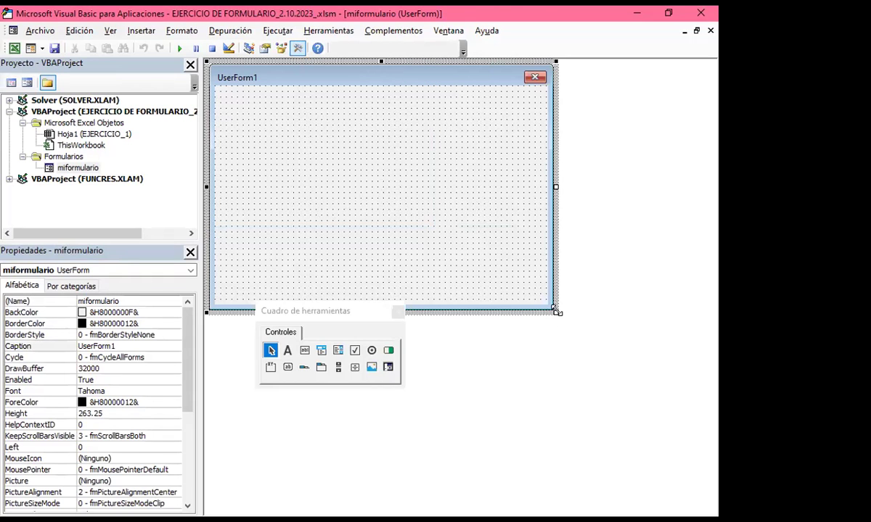
left_click_drag(556, 312, 544, 292)
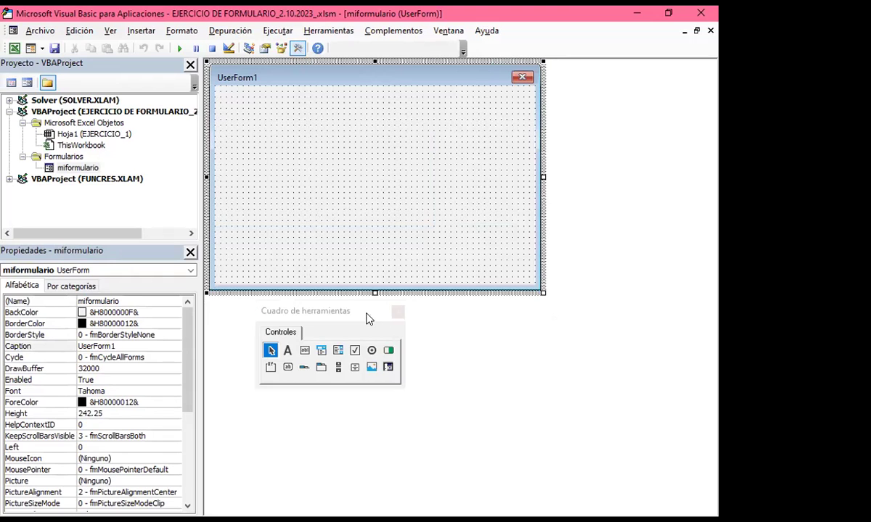
left_click_drag(349, 311, 426, 326)
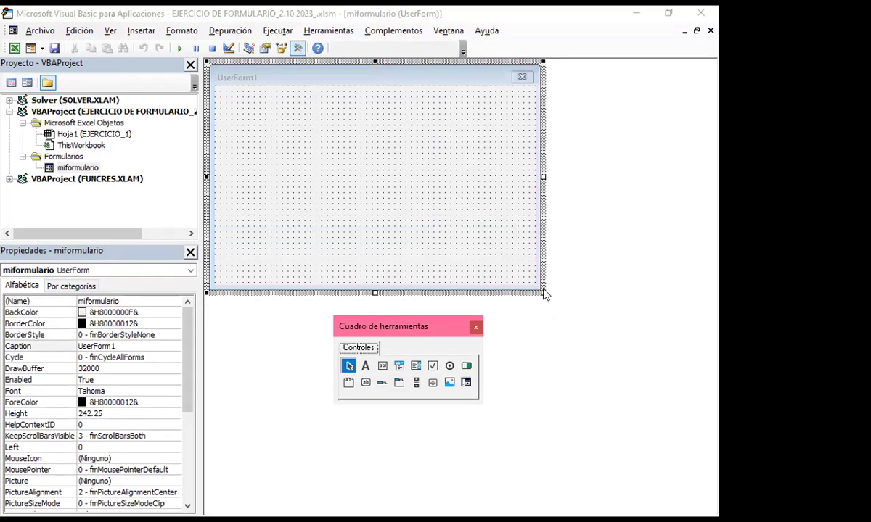
left_click(531, 294)
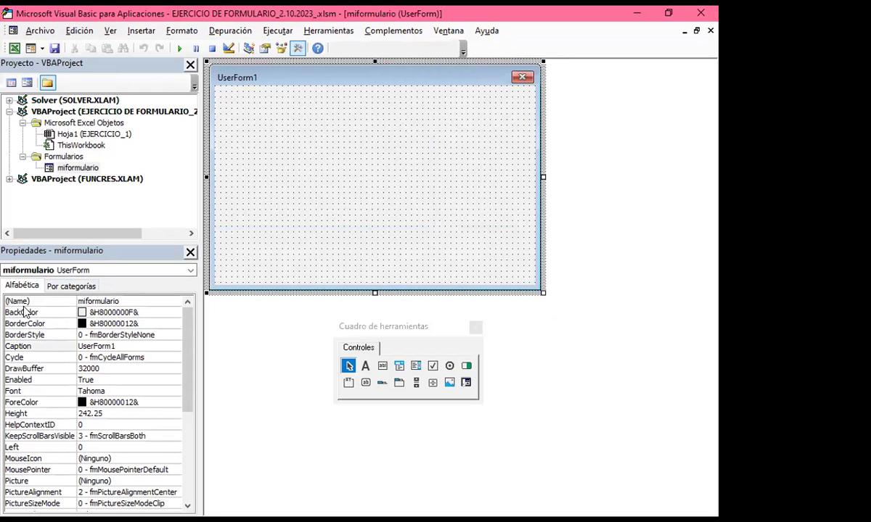
Step: Set the form's BackColor to light green (&H00C0FFC0&) from the Paleta swatches
left_click(146, 312)
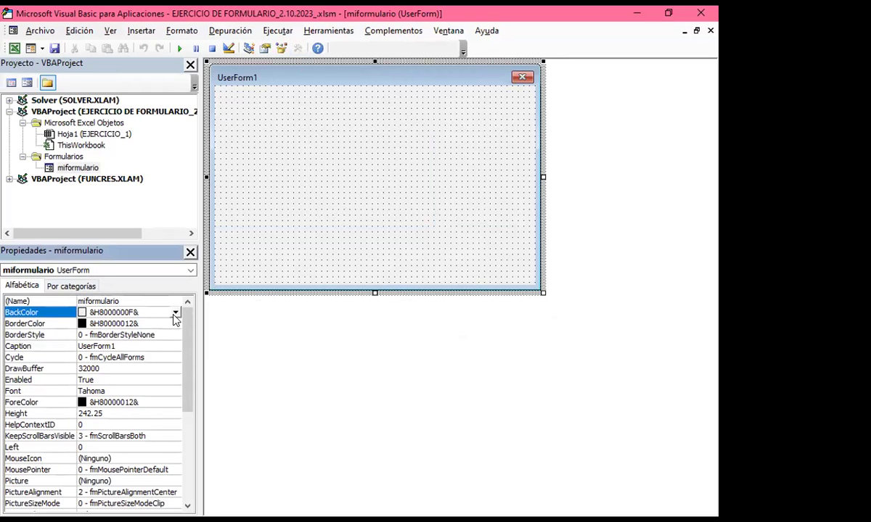
left_click(175, 312)
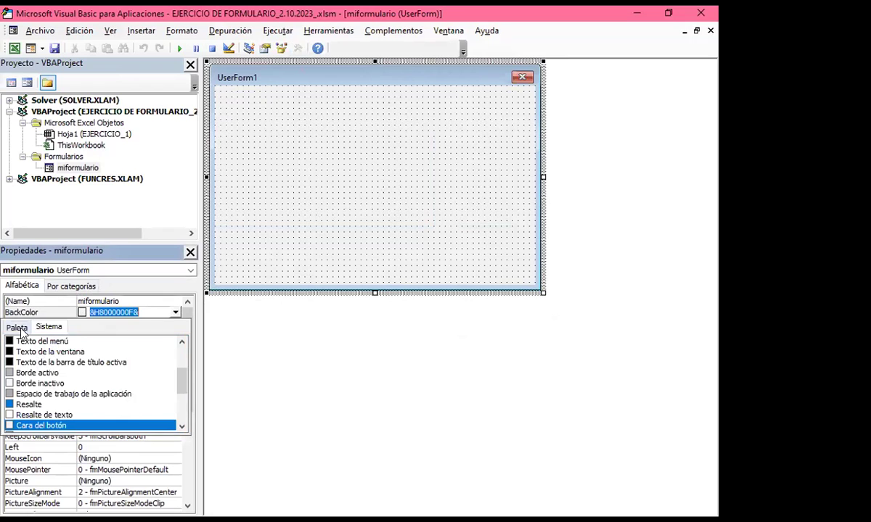
left_click(17, 328)
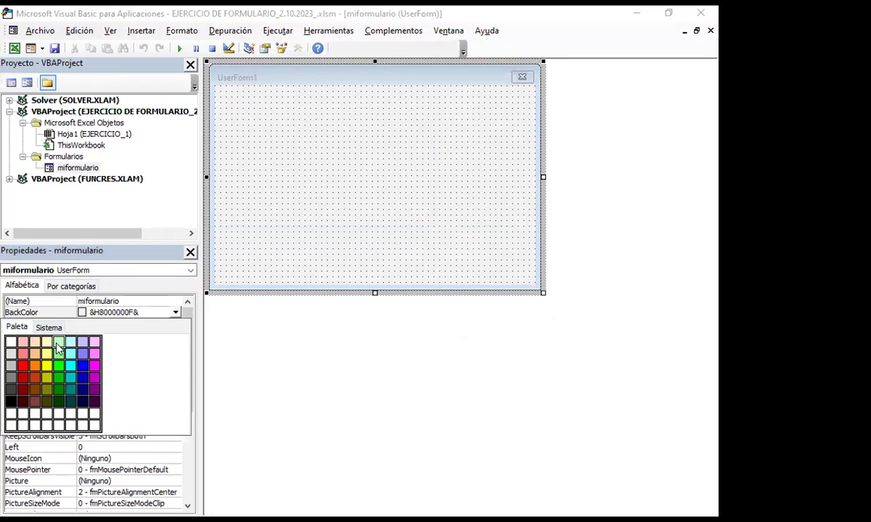
left_click(58, 345)
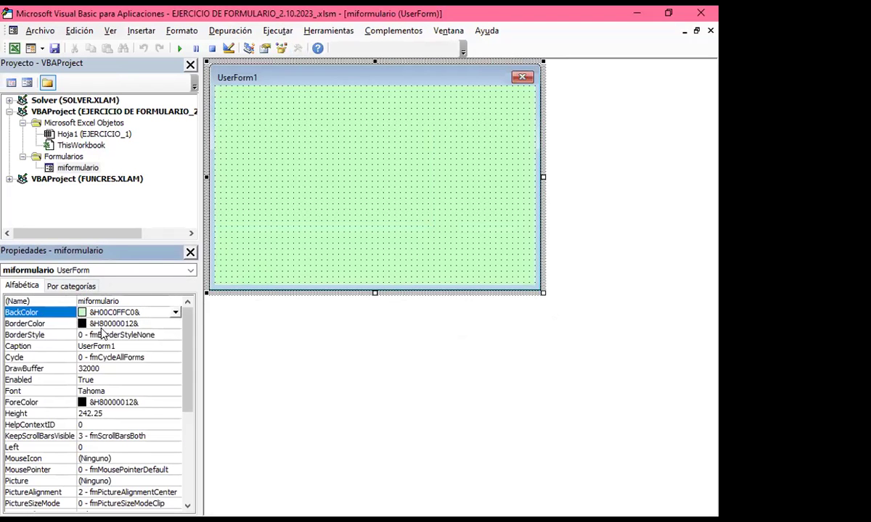
Step: Set the form's BorderColor to green (&H0080FF80&) from the Paleta swatches
left_click(167, 324)
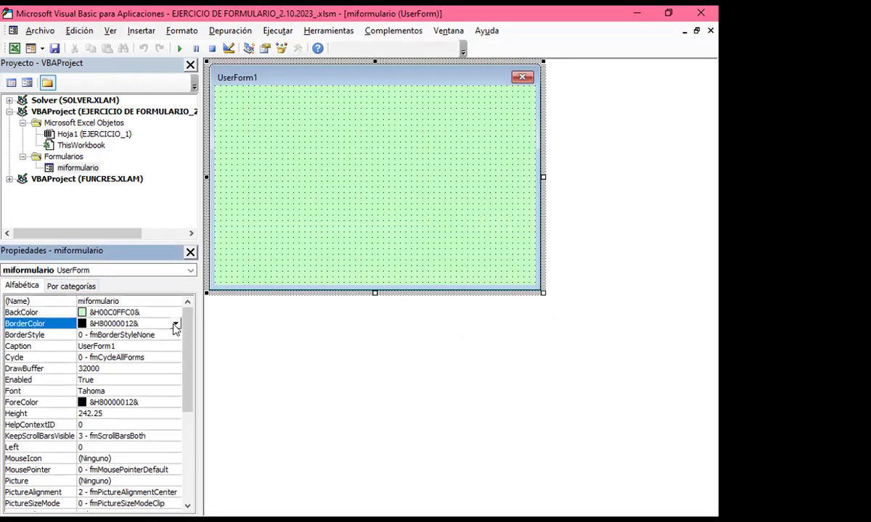
left_click(174, 324)
left_click(17, 338)
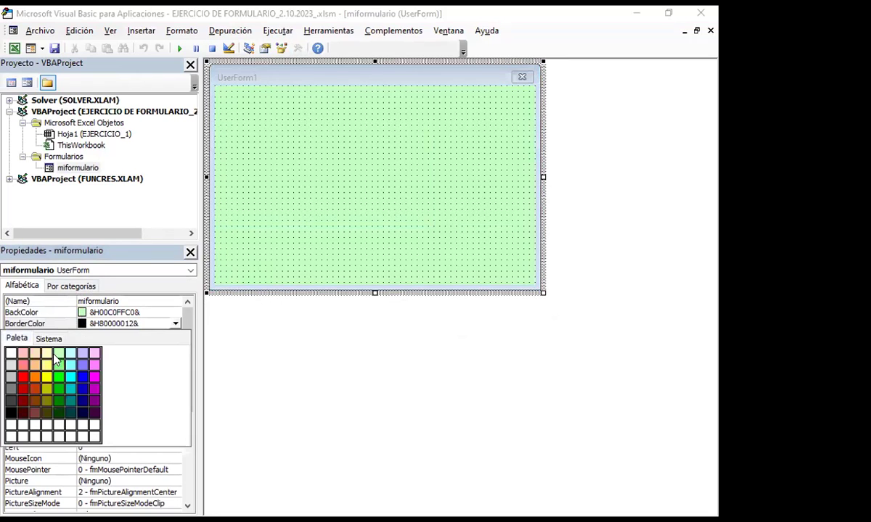
left_click(58, 364)
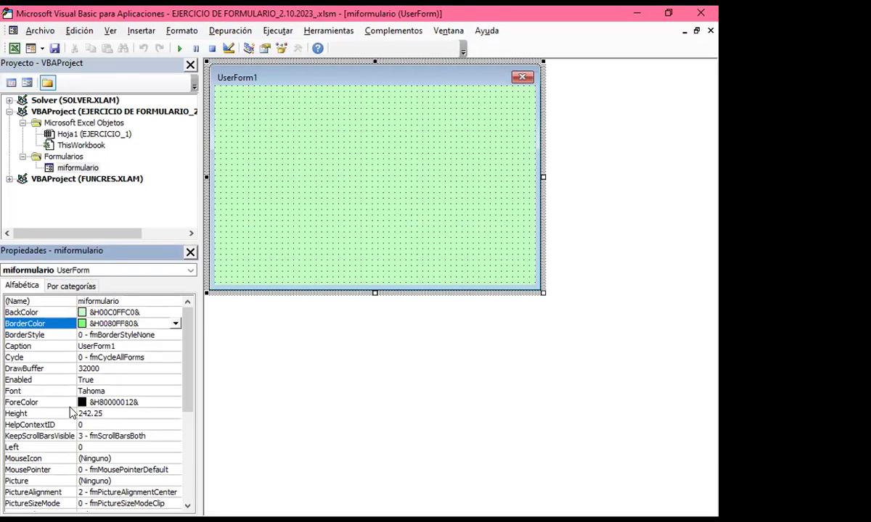
Step: Set the form's ForeColor to white (&H00FFFFFF&) from the Paleta swatches
left_click(139, 399)
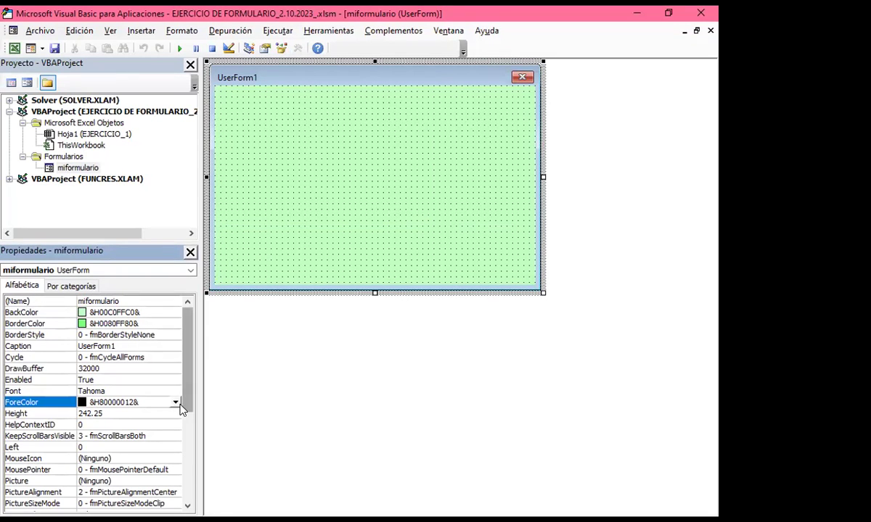
left_click(177, 404)
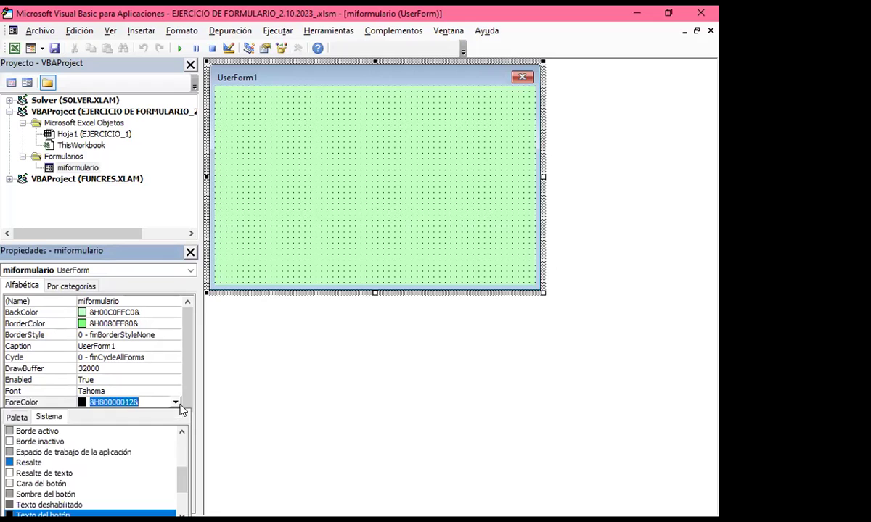
left_click(16, 417)
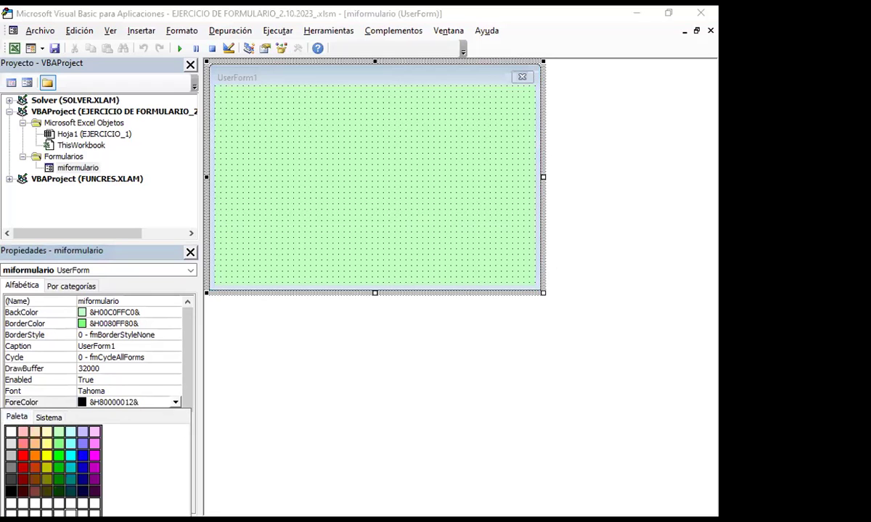
left_click(72, 509)
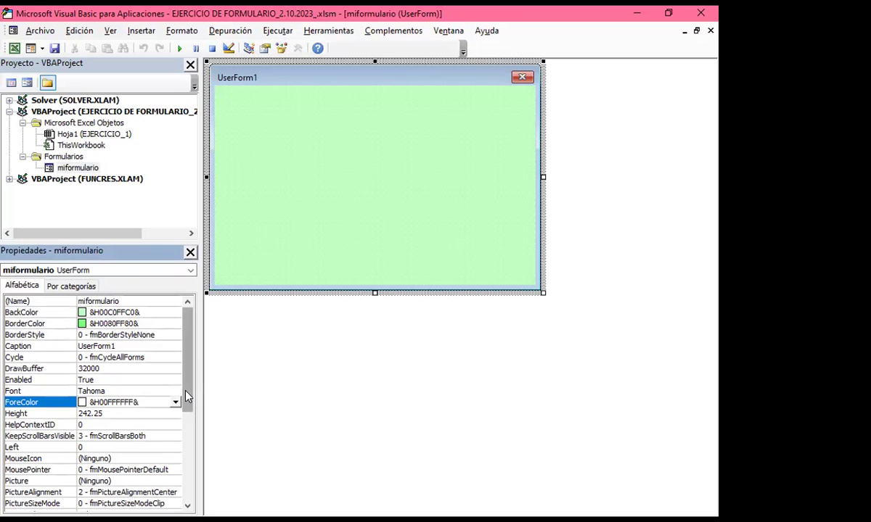
Step: Show the controls toolbox again beside the miformulario form
scroll(187, 427, "down", 2)
left_click(188, 427)
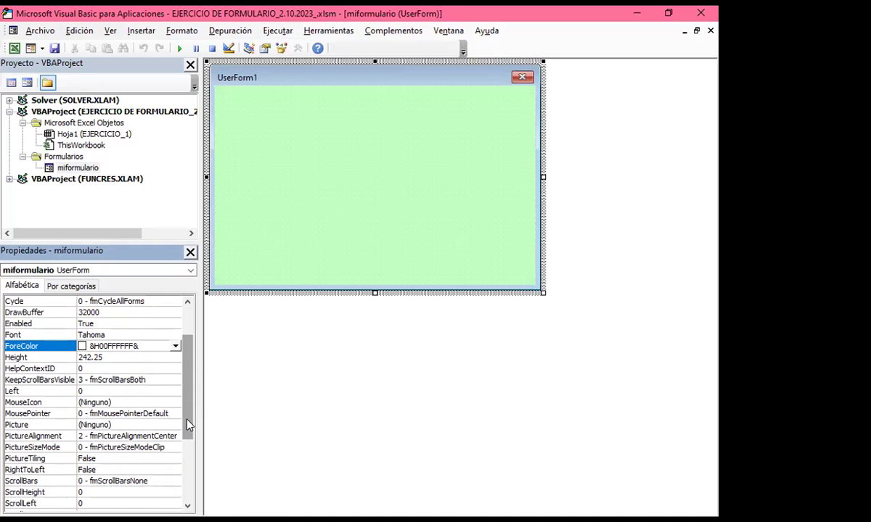
left_click(388, 209)
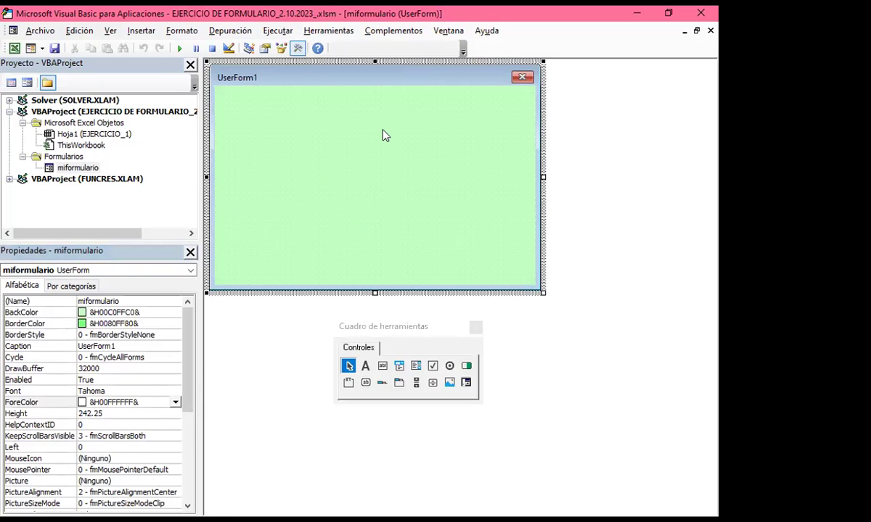
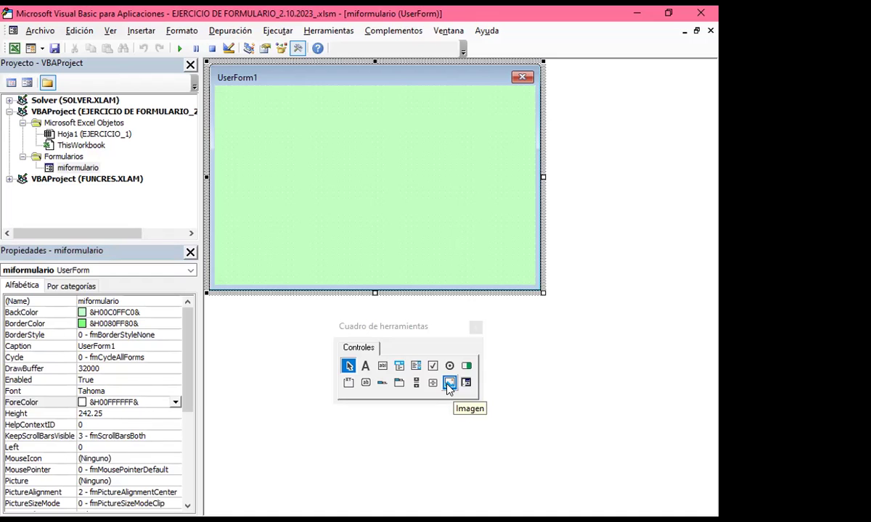
Step: Draw a 252 by 84 Image control across the top of the form and shift it to Left 48
left_click(449, 383)
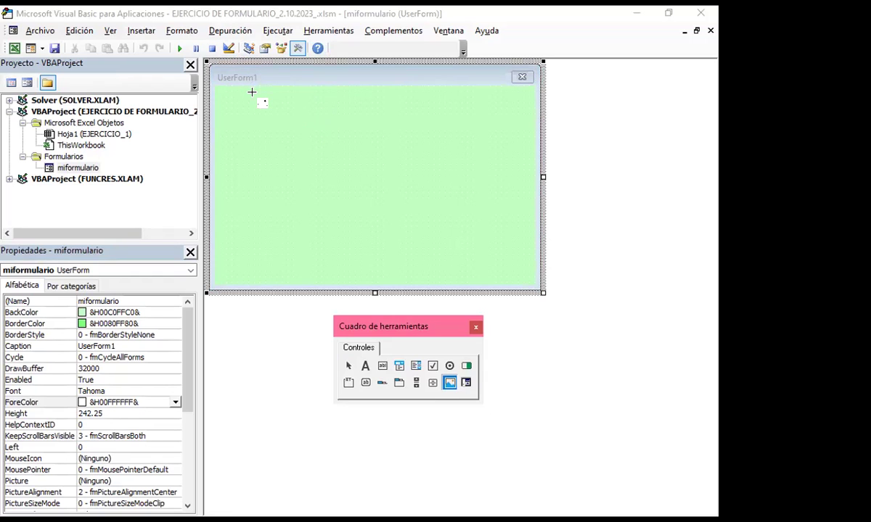
left_click_drag(247, 85, 489, 166)
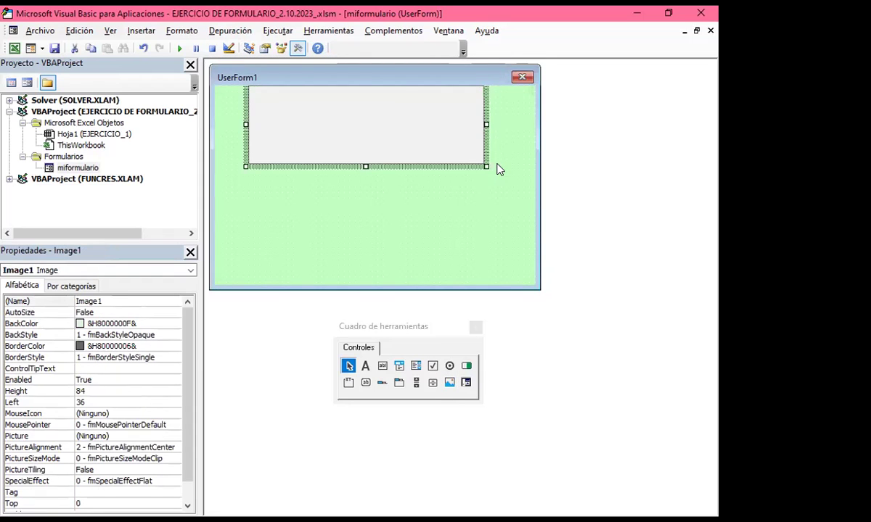
left_click_drag(424, 167, 435, 168)
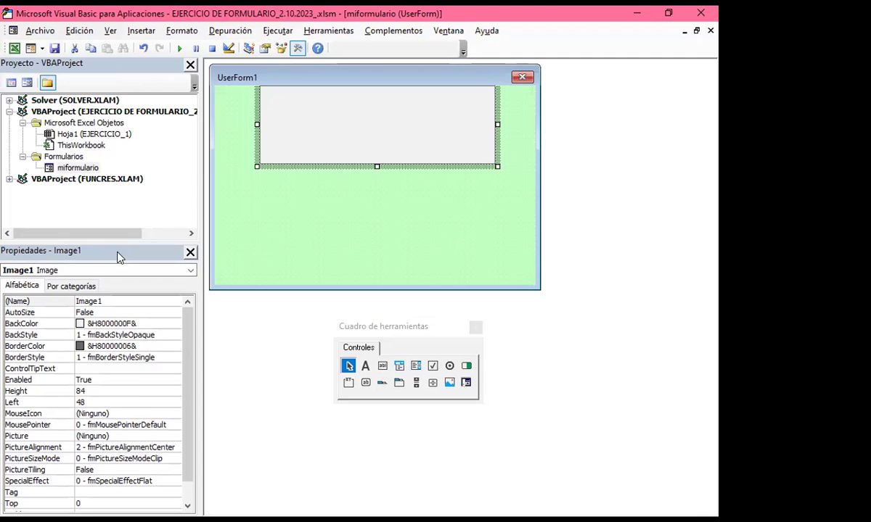
left_click_drag(186, 366, 185, 391)
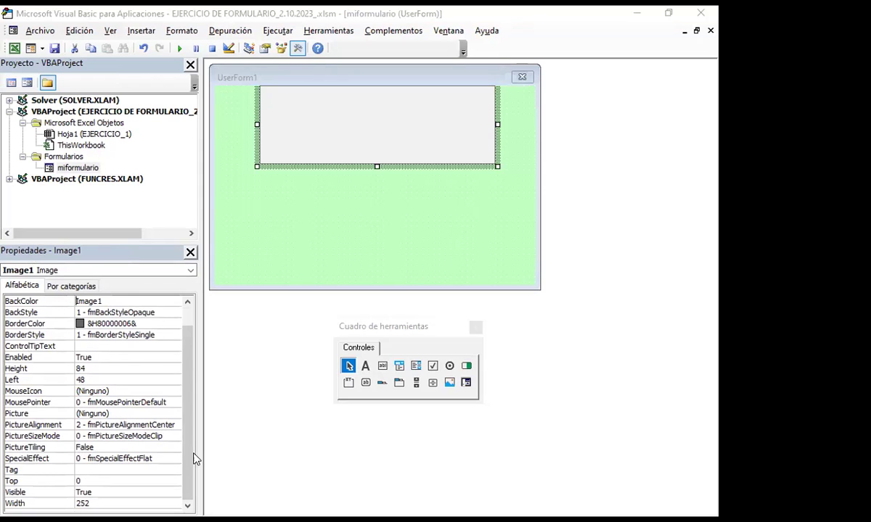
Step: Generate Image1's empty BeforeDragOver procedure, return to the designer and select the Picture property
double_click(295, 163)
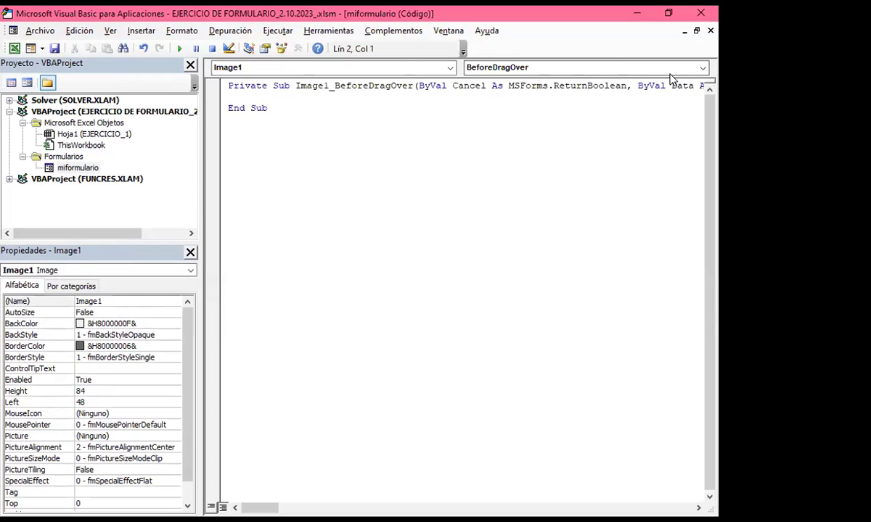
key("shift+F7")
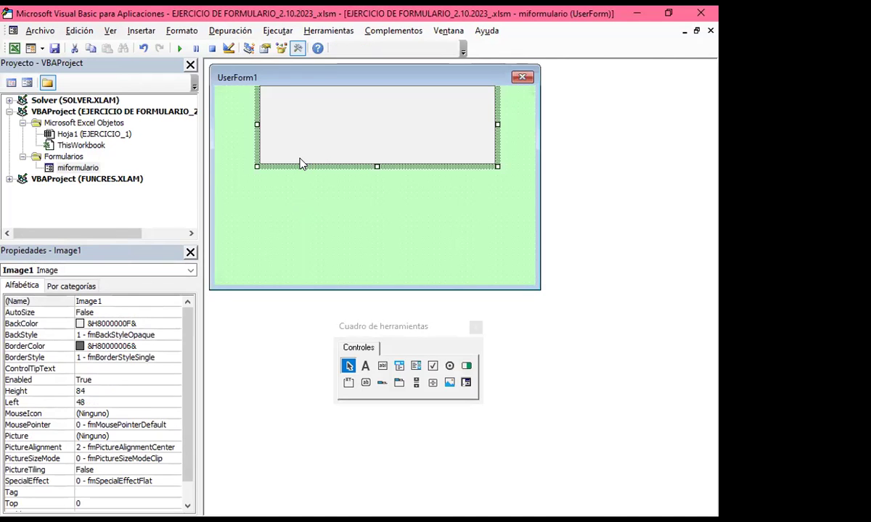
scroll(107, 450, "down", 2)
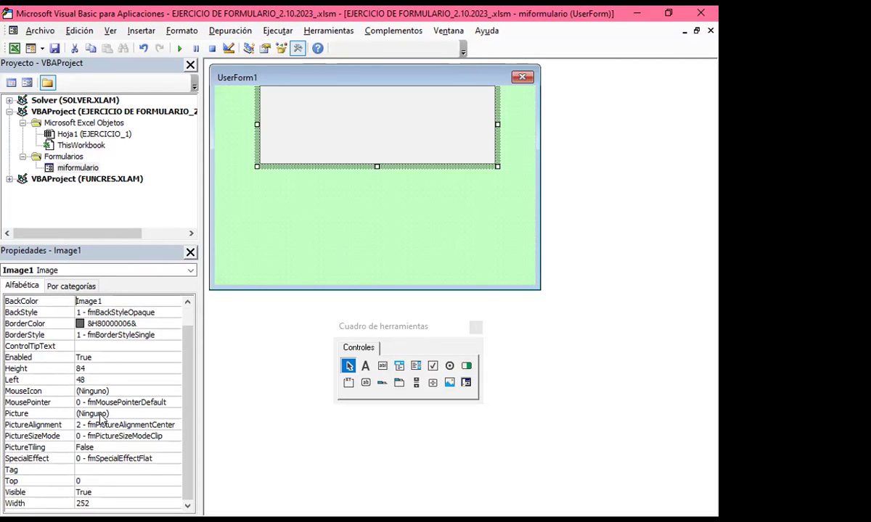
left_click(100, 415)
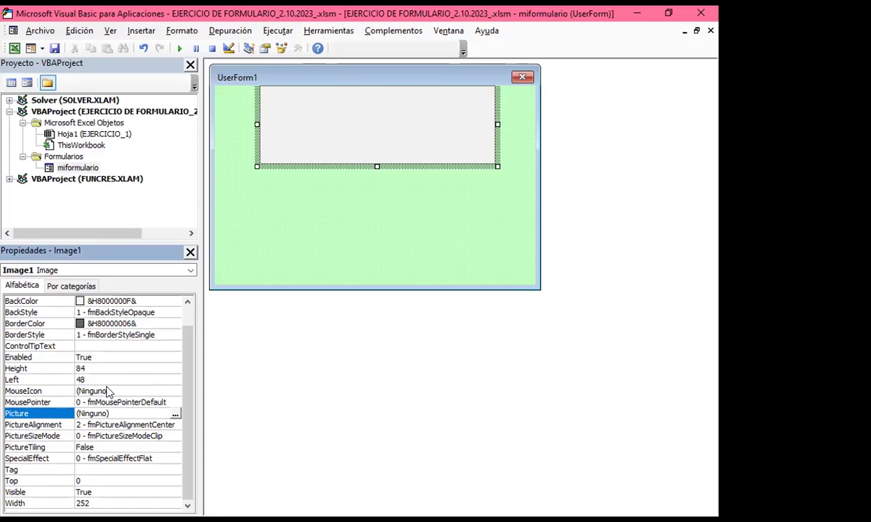
Step: Browse the picture dialog to Escritorio and select Imagen1, then cancel without loading it
left_click(175, 413)
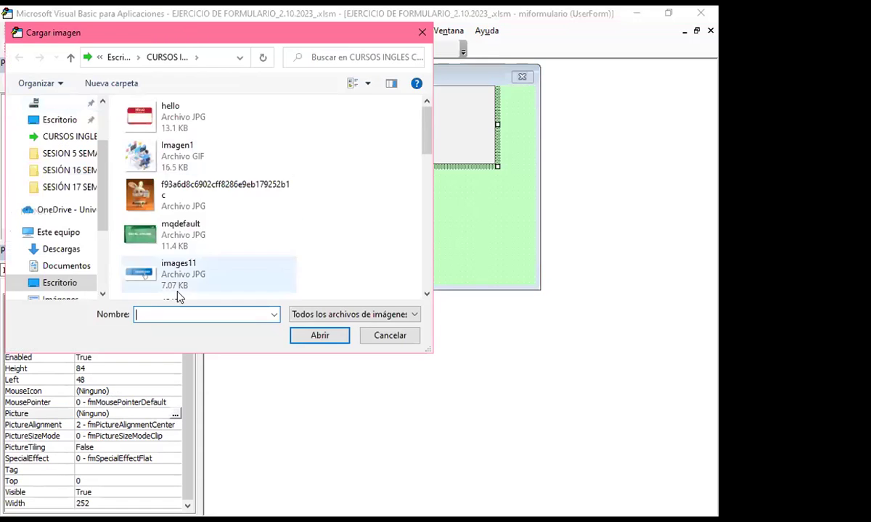
left_click(54, 283)
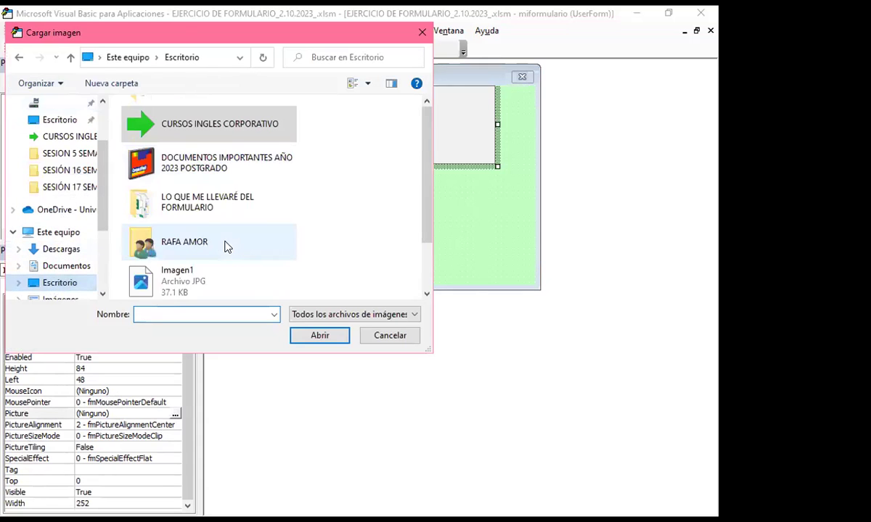
scroll(196, 240, "up", 1)
scroll(203, 211, "down", 1)
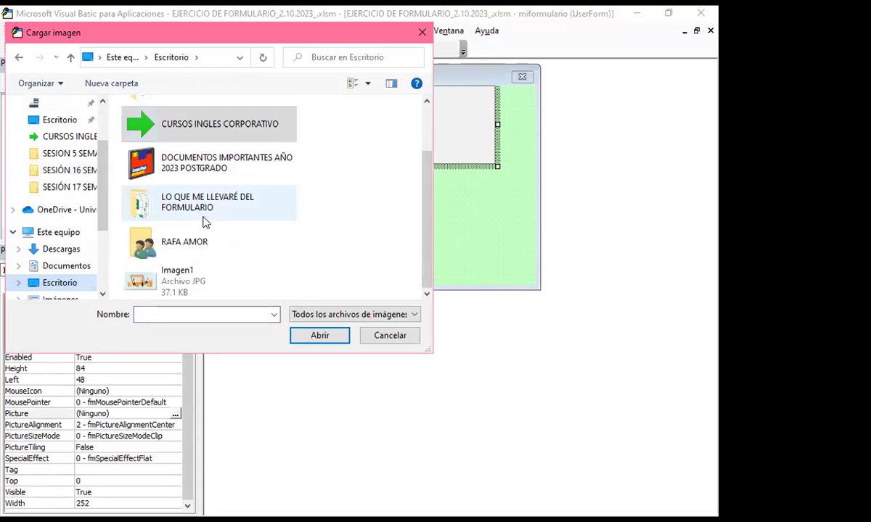
left_click(132, 287)
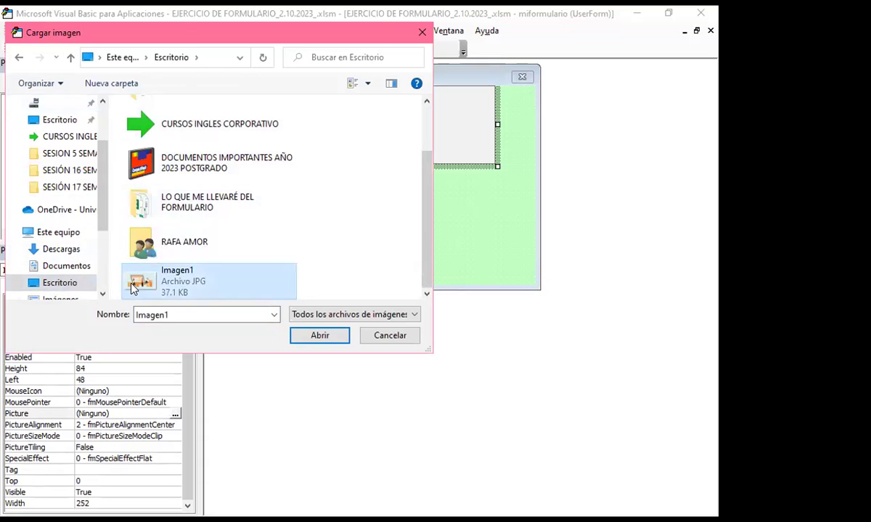
left_click(394, 338)
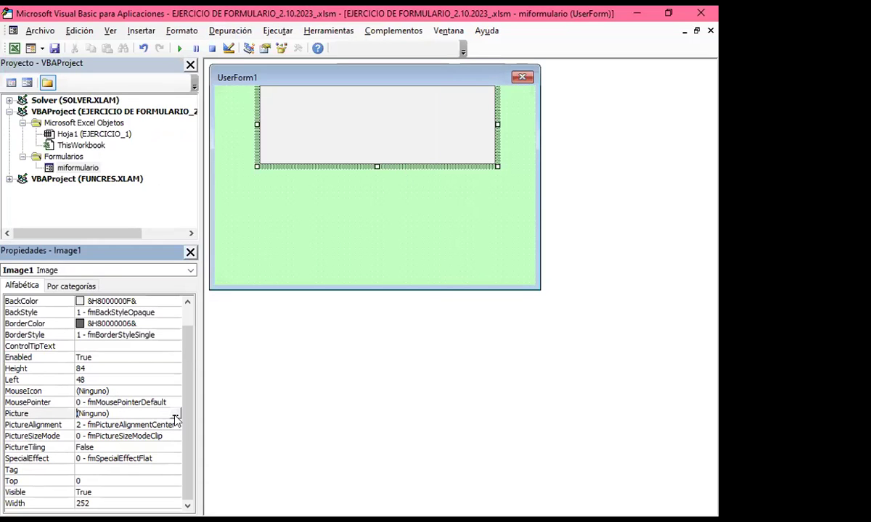
Step: Reopen and close the picture browser, then briefly view and close Image1's code
left_click(175, 414)
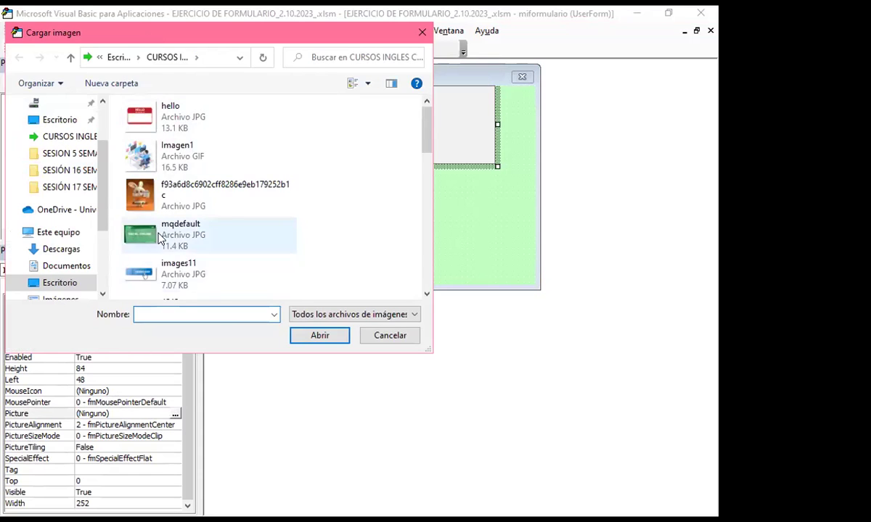
scroll(160, 239, "down", 3)
scroll(189, 243, "down", 2)
scroll(207, 225, "down", 2)
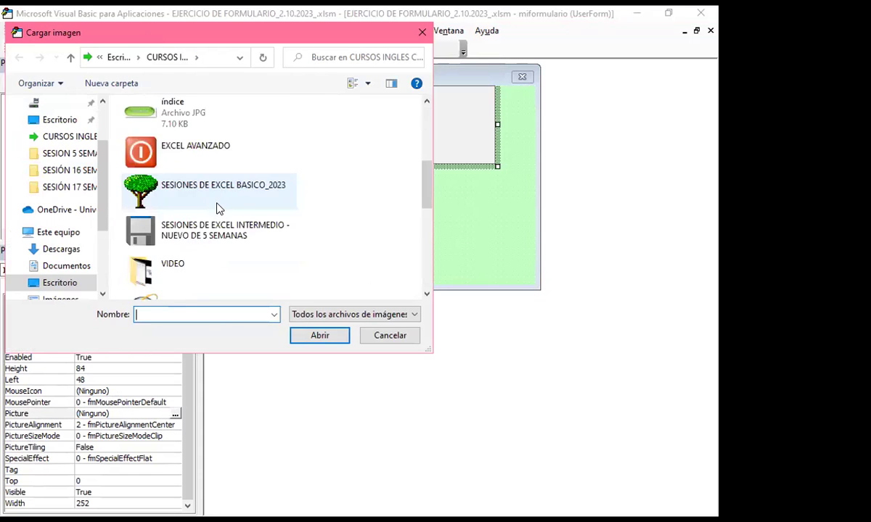
scroll(217, 209, "up", 5)
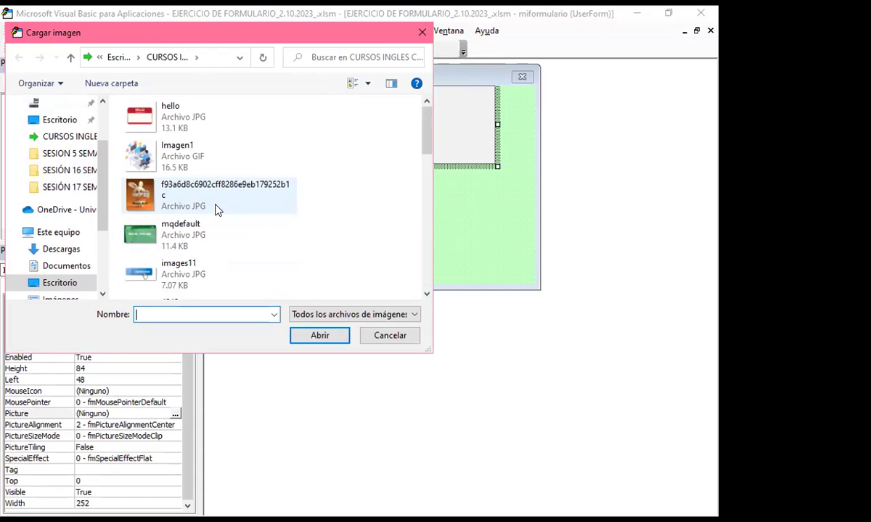
scroll(216, 209, "down", 1)
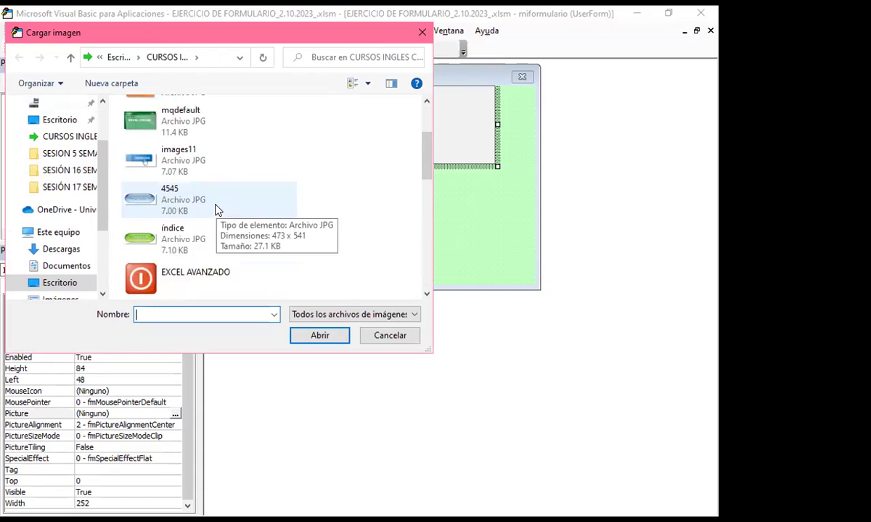
left_click(392, 337)
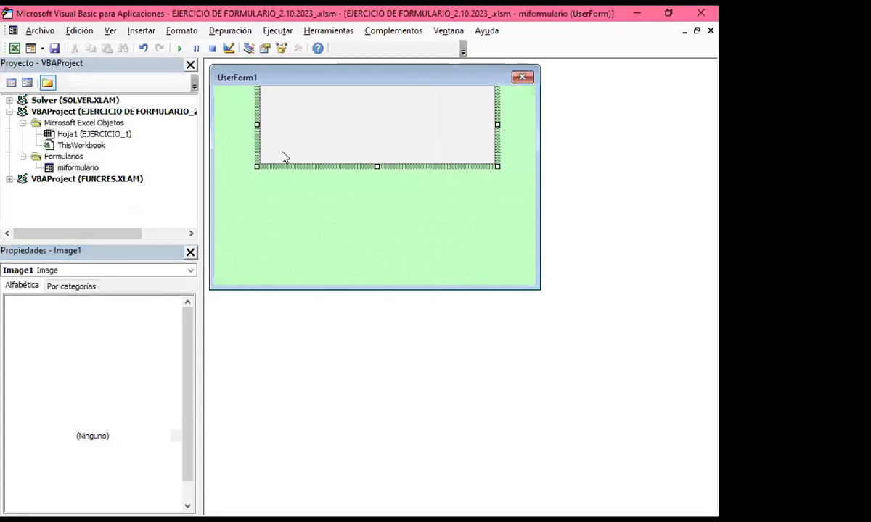
double_click(283, 153)
left_click(710, 31)
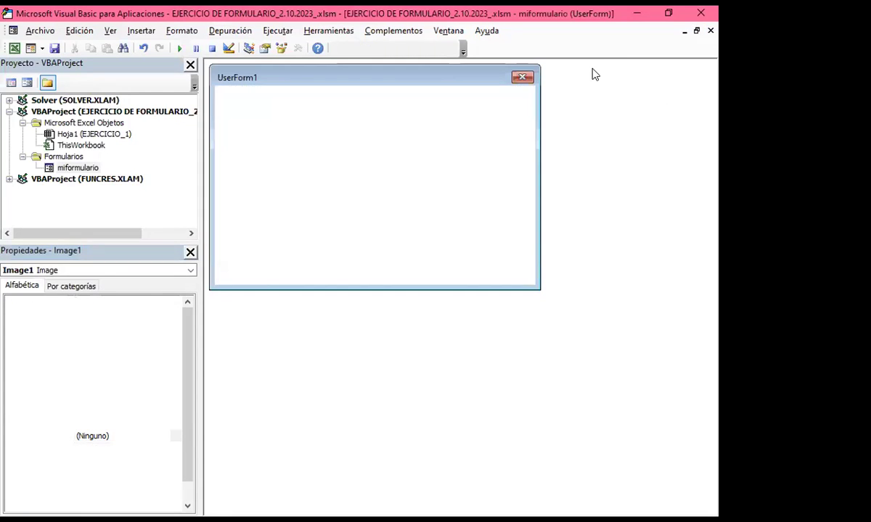
Step: Browse up to Este equipo, into CURSOS INGLES CORPORATIVO and its PLANTILLAS subfolder
left_click(175, 436)
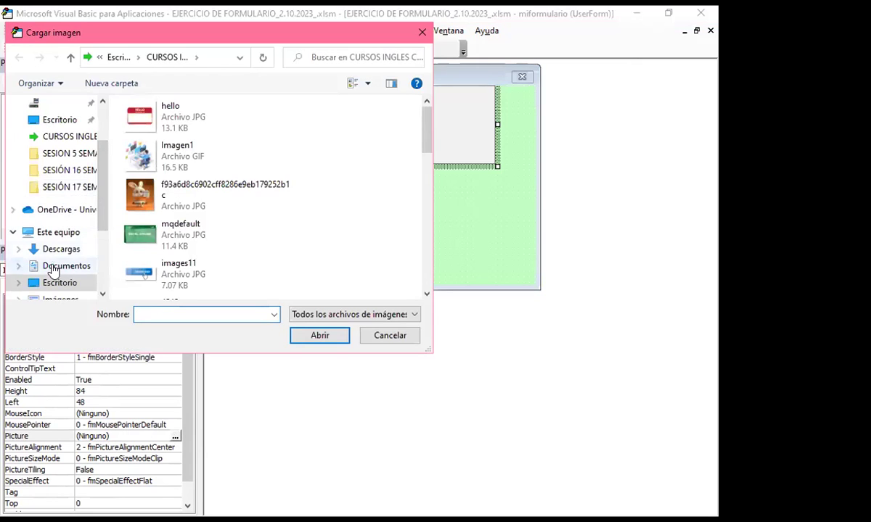
scroll(176, 210, "down", 2)
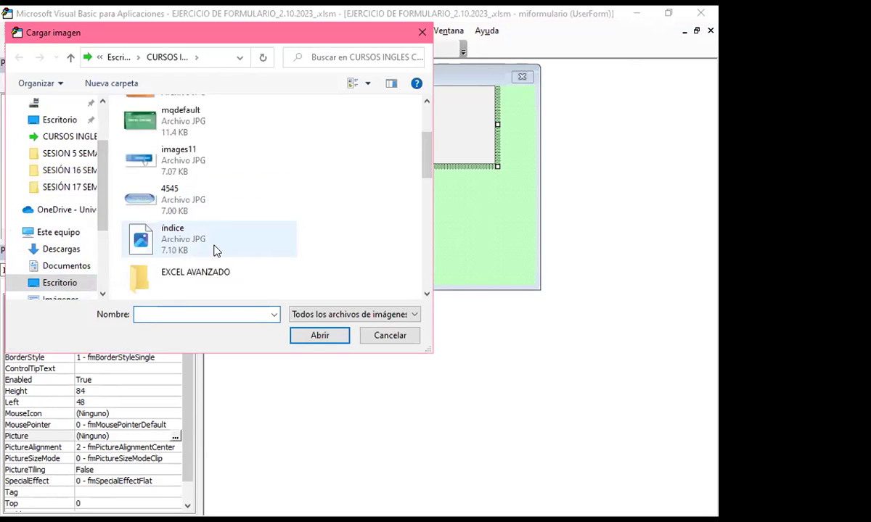
scroll(214, 249, "down", 2)
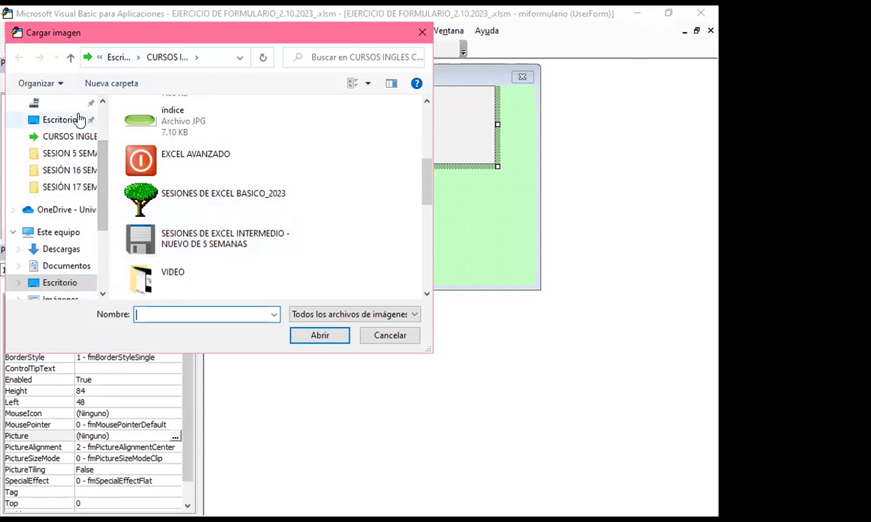
left_click(71, 57)
left_click(71, 58)
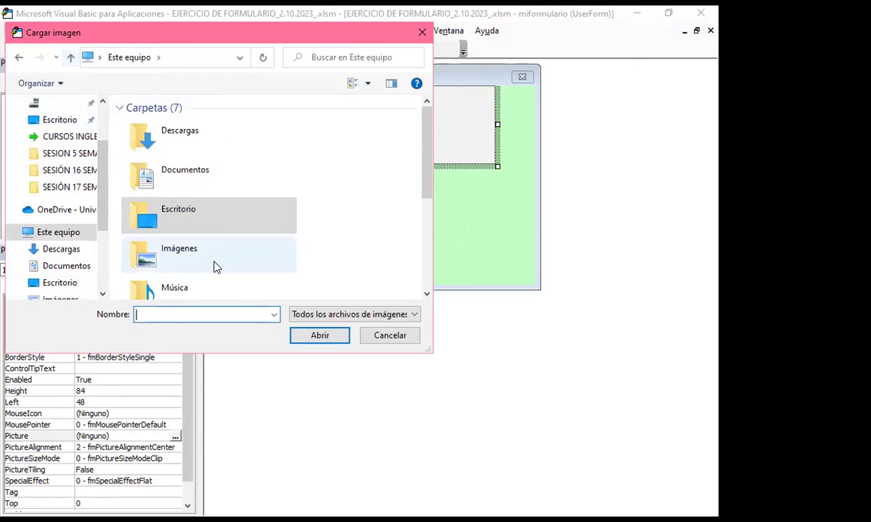
left_click(65, 136)
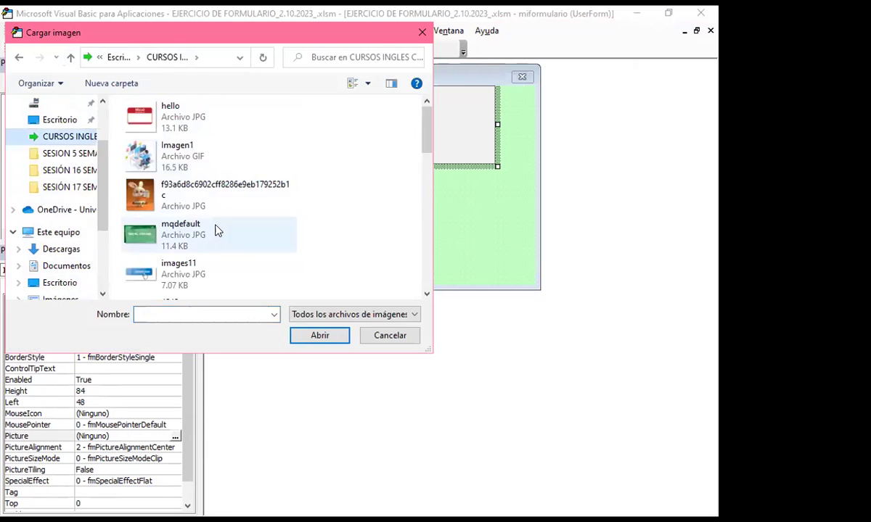
scroll(214, 231, "down", 5)
scroll(199, 235, "down", 3)
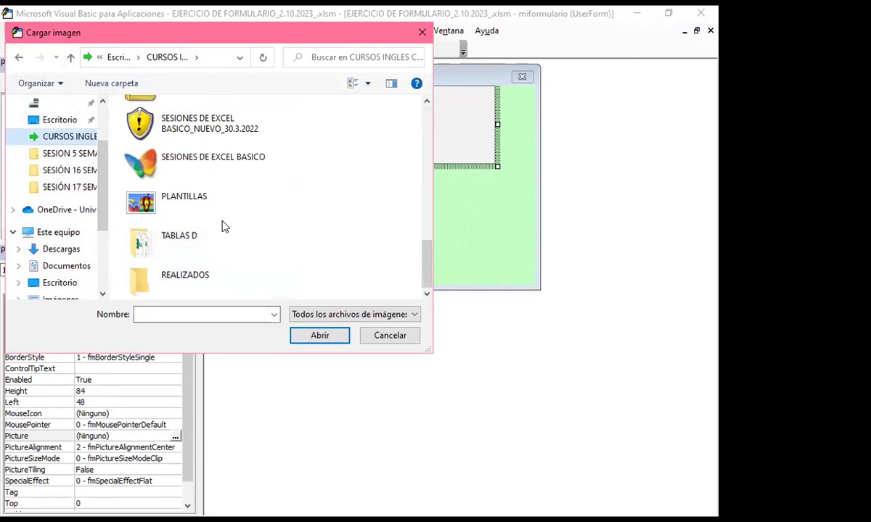
double_click(212, 193)
left_click(71, 57)
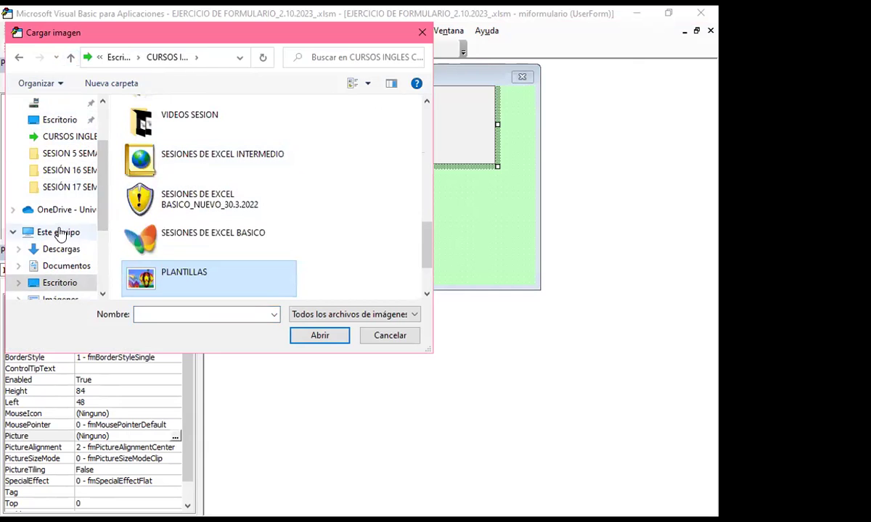
Step: Load the Imagen1 GIF from Escritorio's CURSOS INGLES CORPORATIVO folder into Image1
left_click(58, 284)
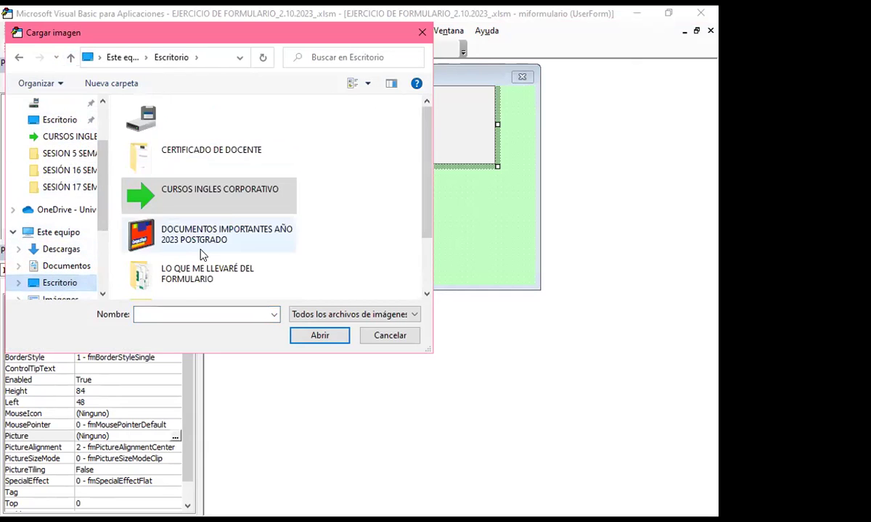
scroll(207, 254, "down", 2)
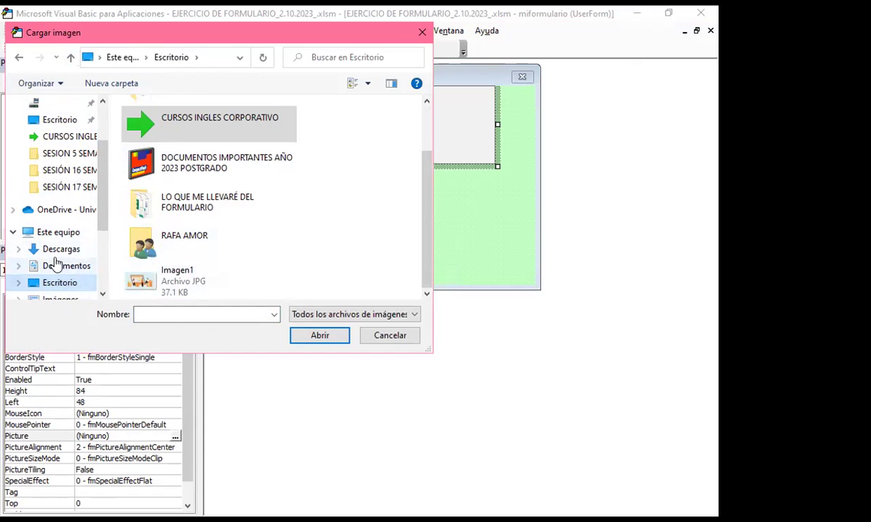
left_click(62, 136)
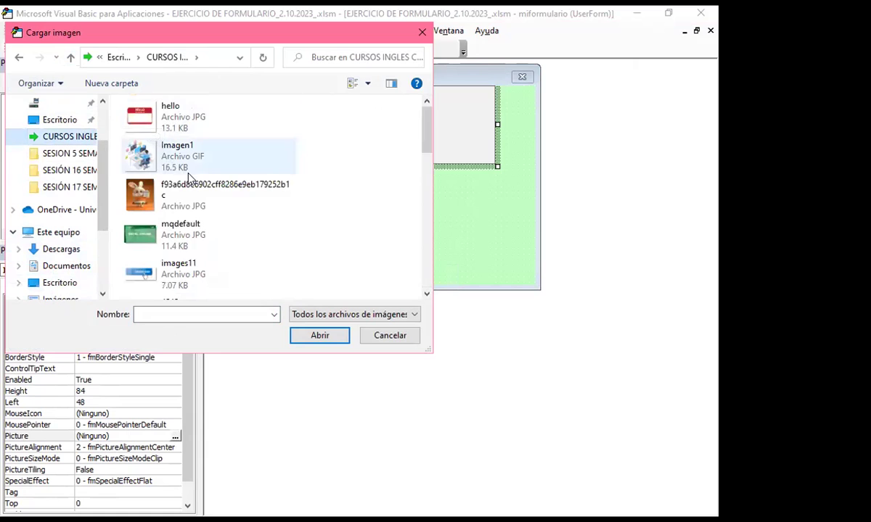
left_click(160, 159)
left_click(320, 338)
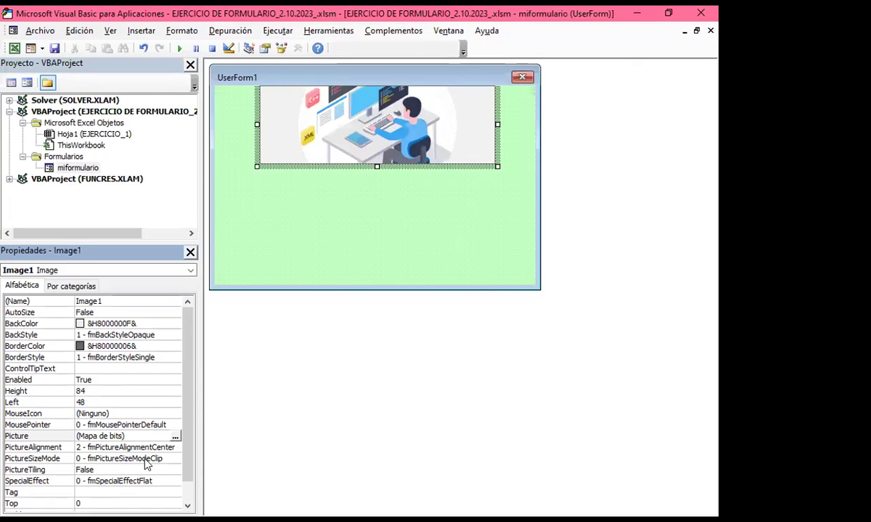
Step: Try PictureAlignment top right, top left, centre and bottom right on Image1
scroll(133, 459, "down", 2)
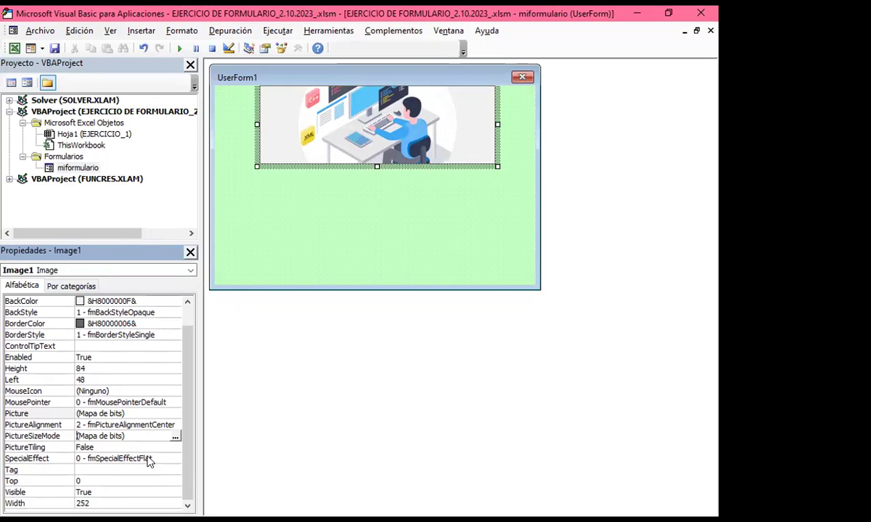
left_click(154, 424)
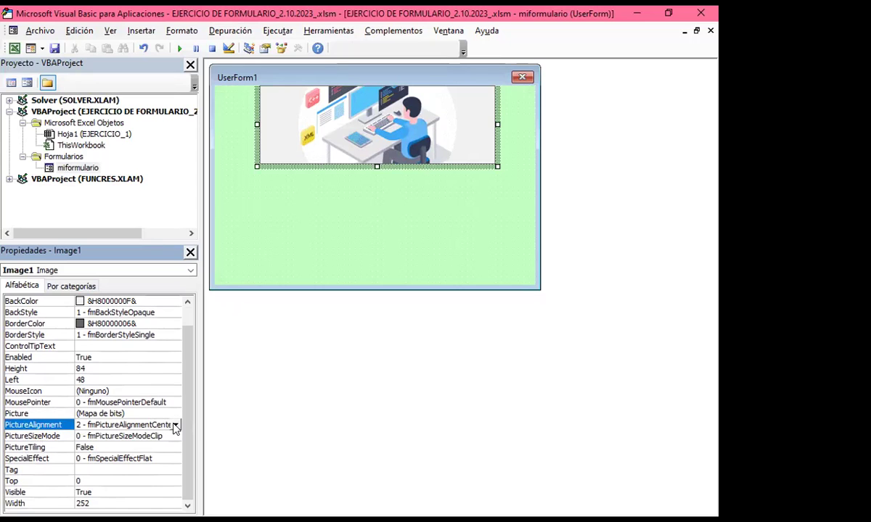
left_click(175, 425)
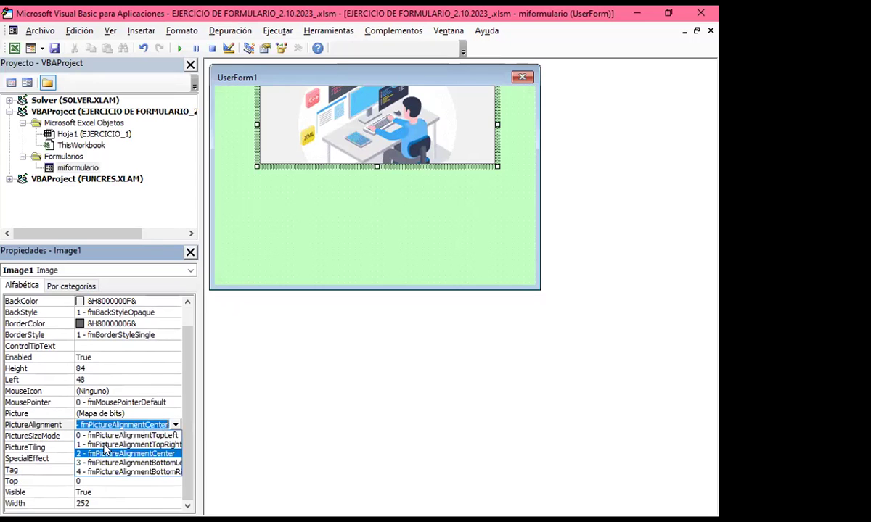
left_click(108, 444)
left_click(175, 425)
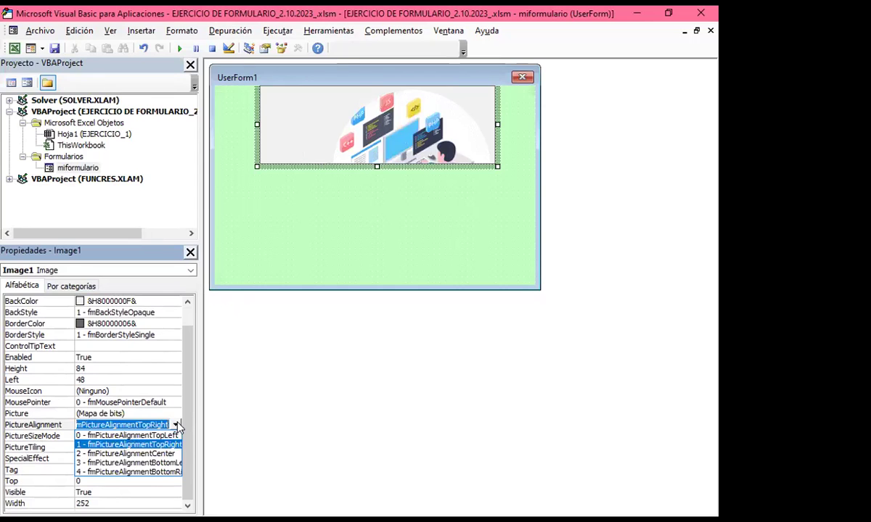
left_click(129, 435)
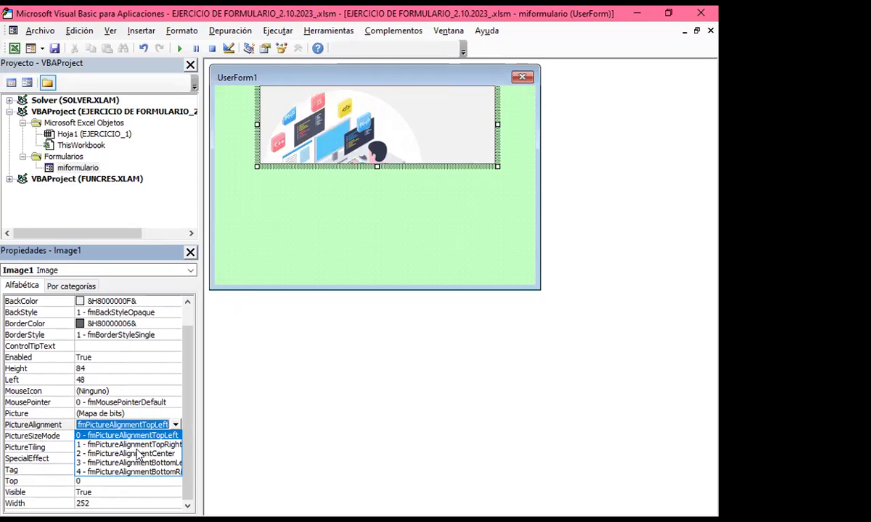
left_click(138, 453)
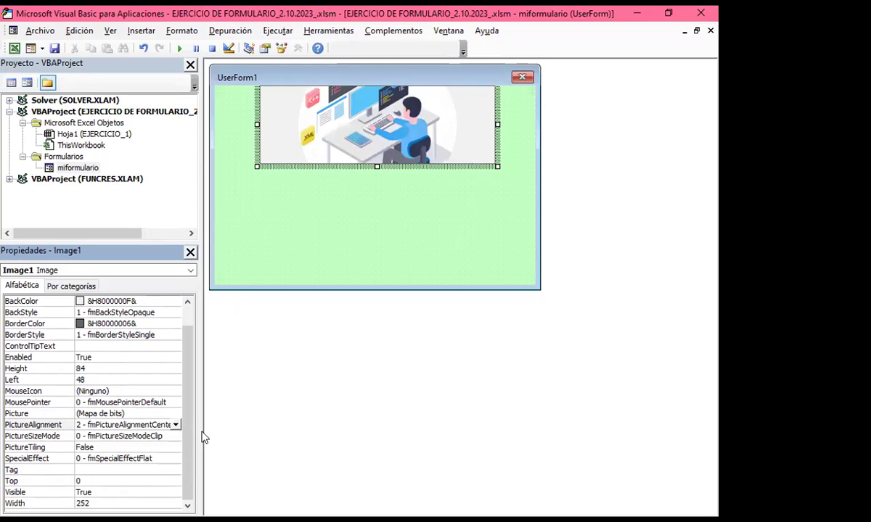
left_click(175, 425)
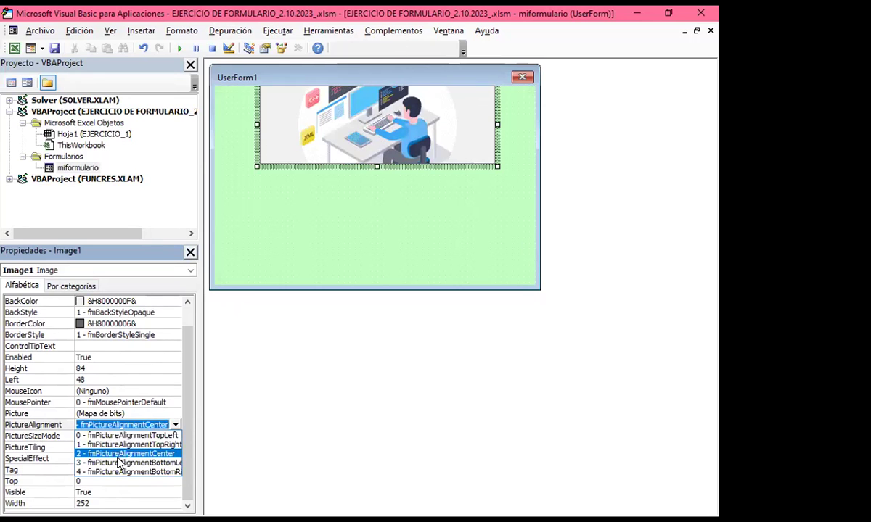
left_click(126, 471)
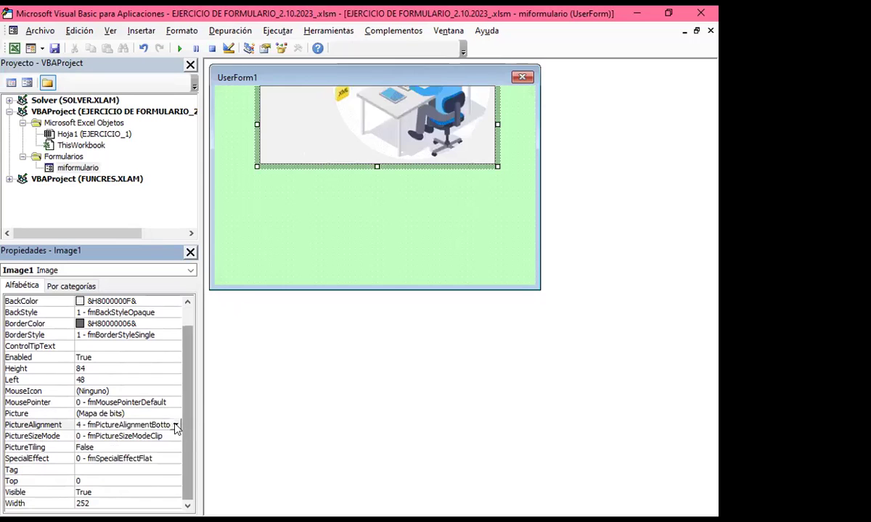
Step: Try bottom left alignment, then settle on 2 - fmPictureAlignmentCenter
left_click(175, 425)
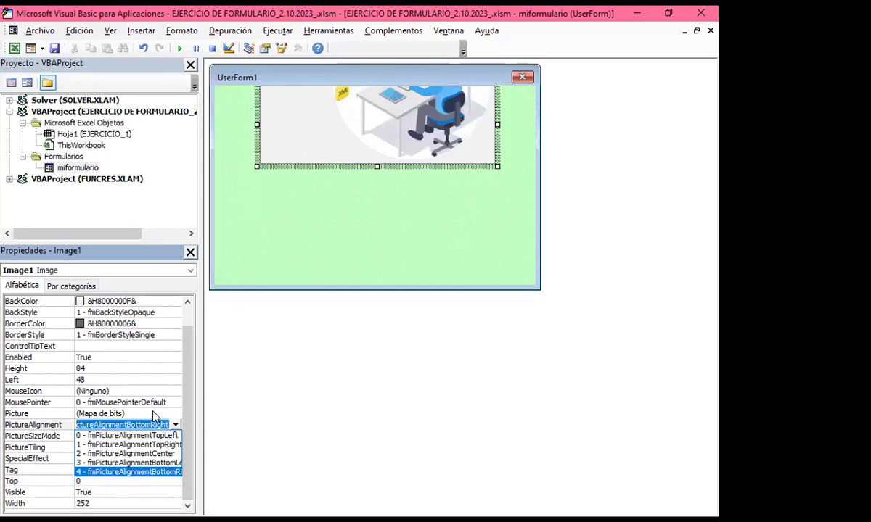
left_click(131, 462)
left_click(174, 425)
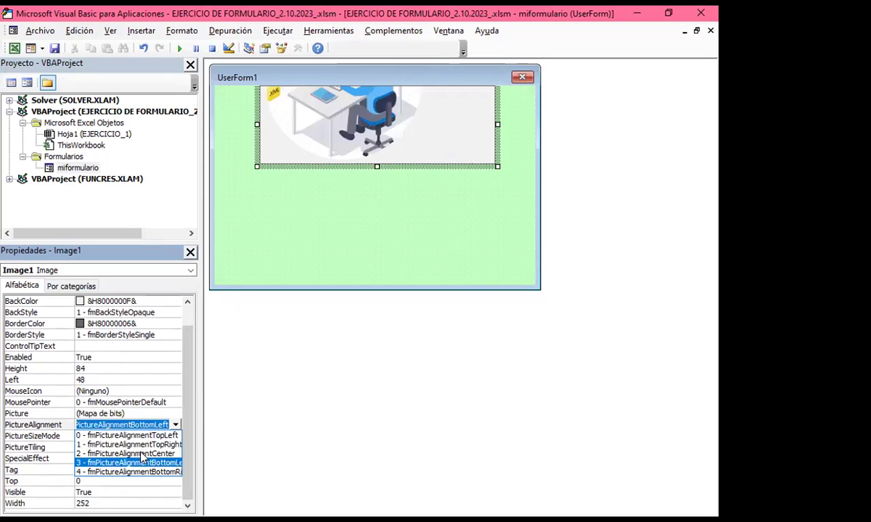
left_click(109, 411)
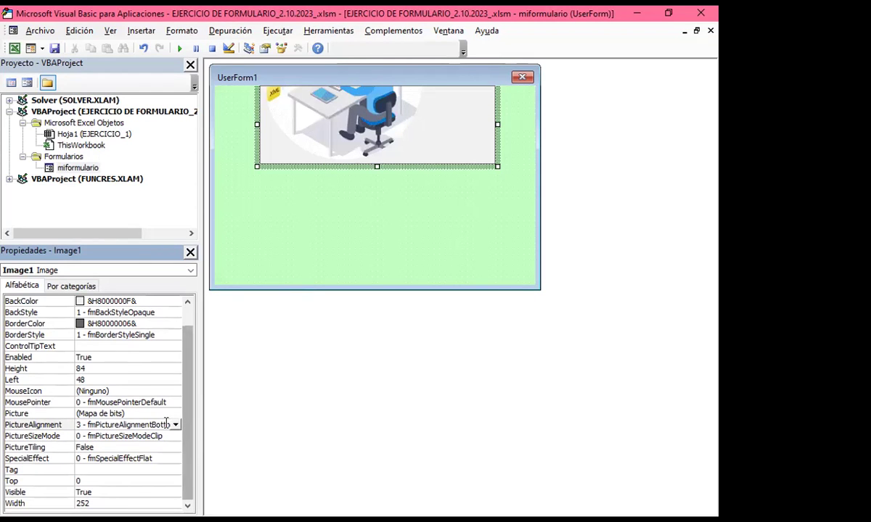
left_click(174, 427)
left_click(175, 425)
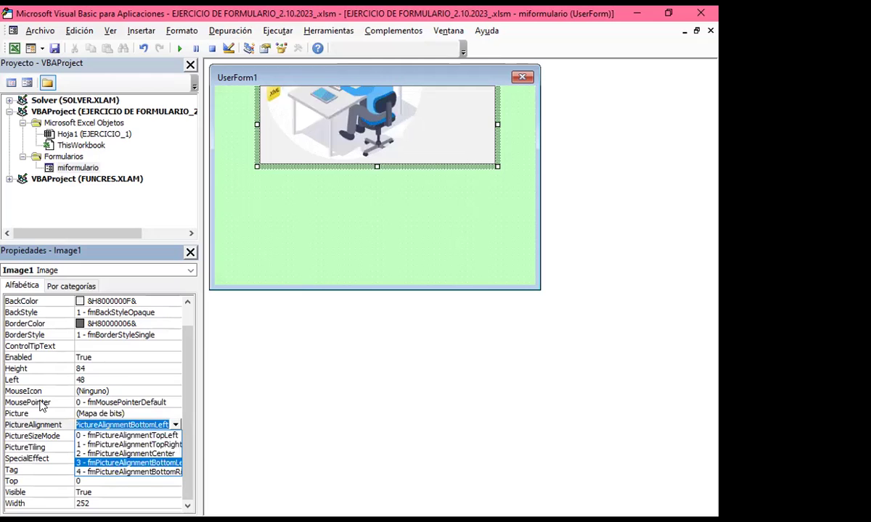
left_click(123, 454)
Step: Nudge Image1 slightly left to Left 42, Top 0
left_click(368, 216)
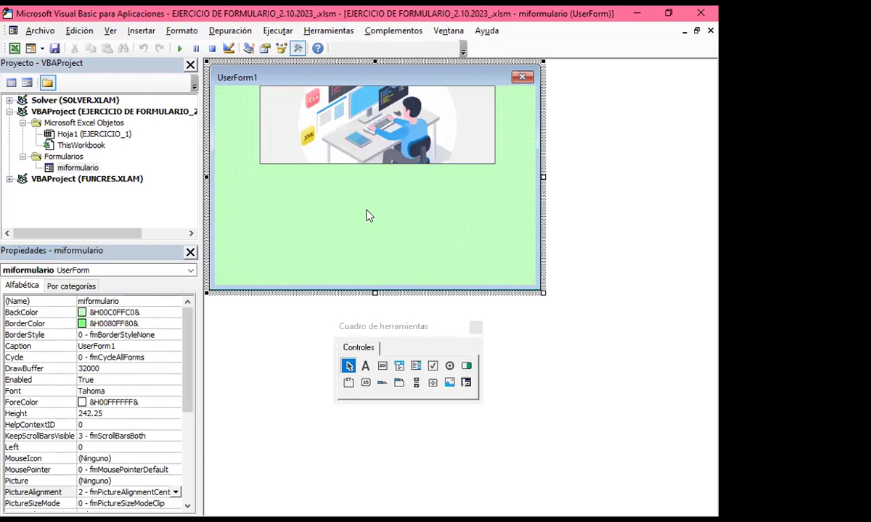
left_click_drag(263, 150, 256, 159)
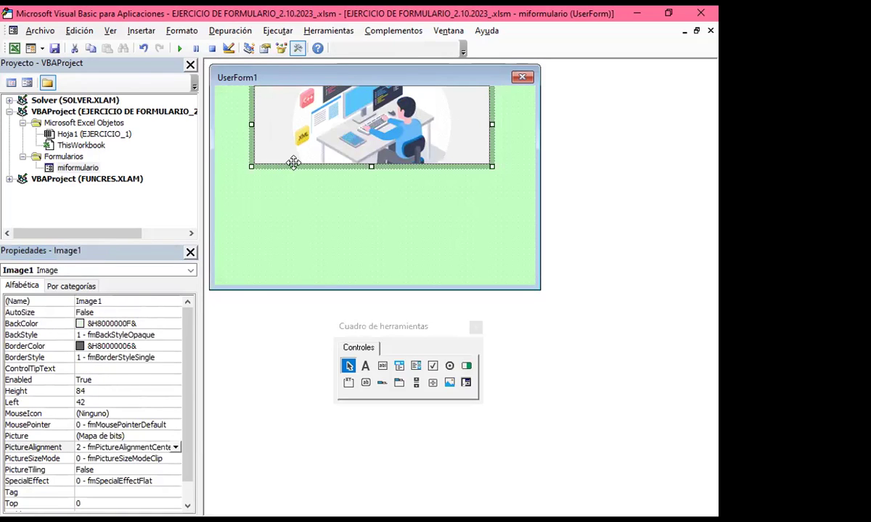
mouse_move(295, 167)
left_mouse_down()
mouse_move(289, 171)
mouse_move(301, 171)
left_mouse_up()
left_click(336, 205)
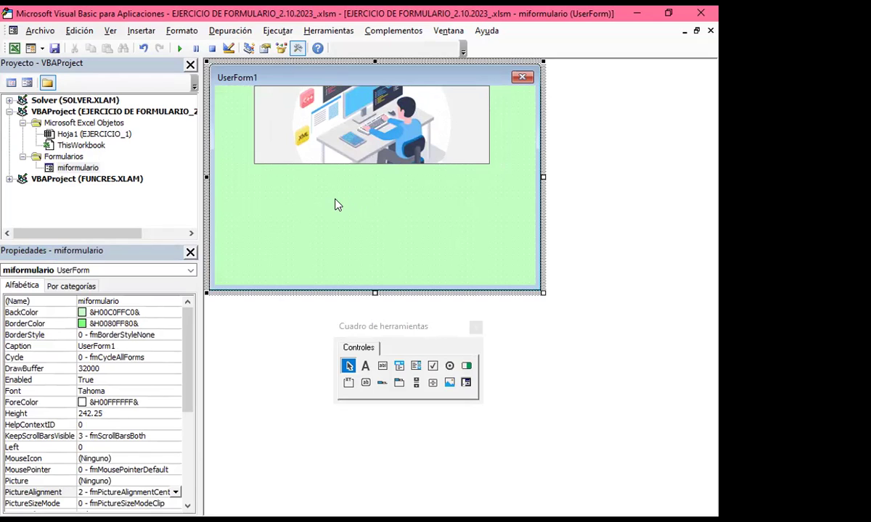
Step: Draw a wide label under the picture and replace its Label1 caption with 'BIENVENIDOS A LA APLICACIÓN DE INGRESO'
left_click(366, 368)
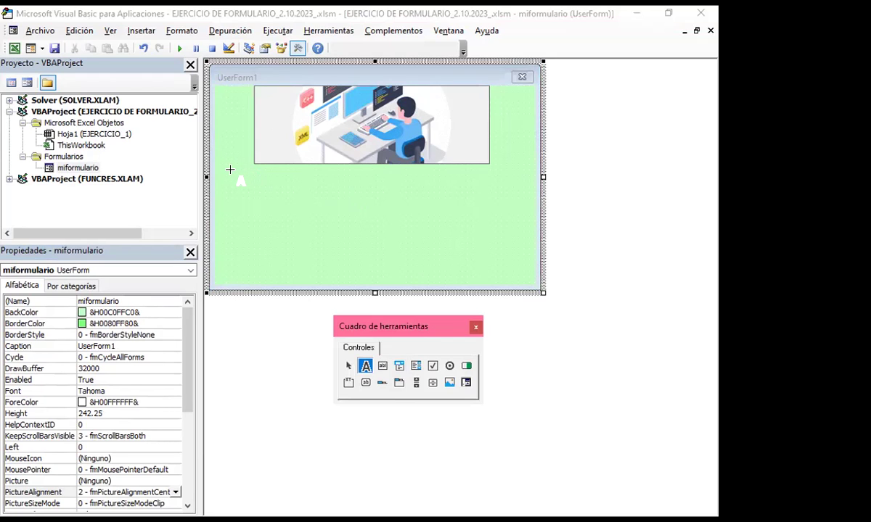
left_click_drag(230, 169, 503, 217)
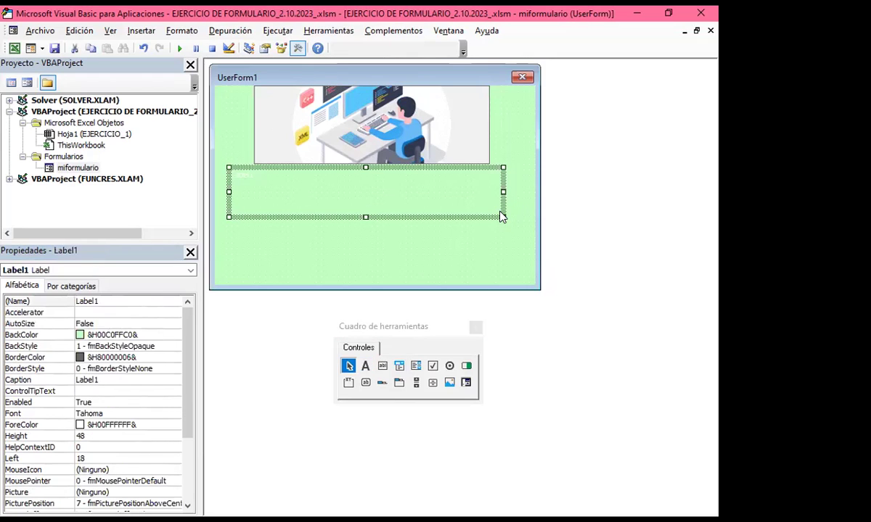
left_click(276, 184)
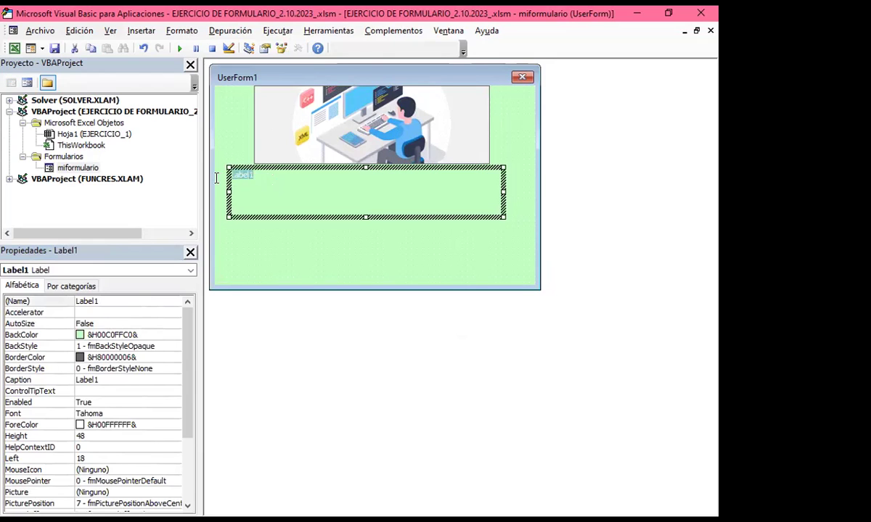
key("BackSpace")
type("BIENVENIDOS A LA APLICACIÓN DE INGRESO")
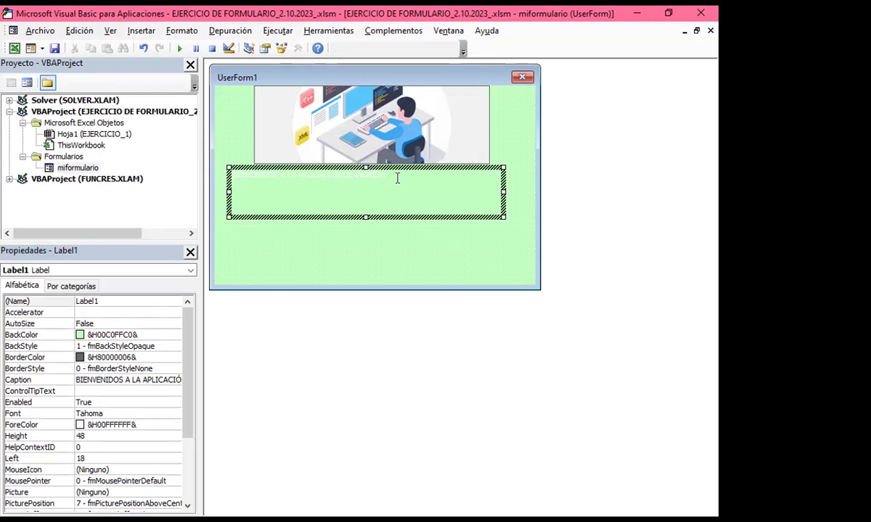
left_click_drag(396, 179, 218, 171)
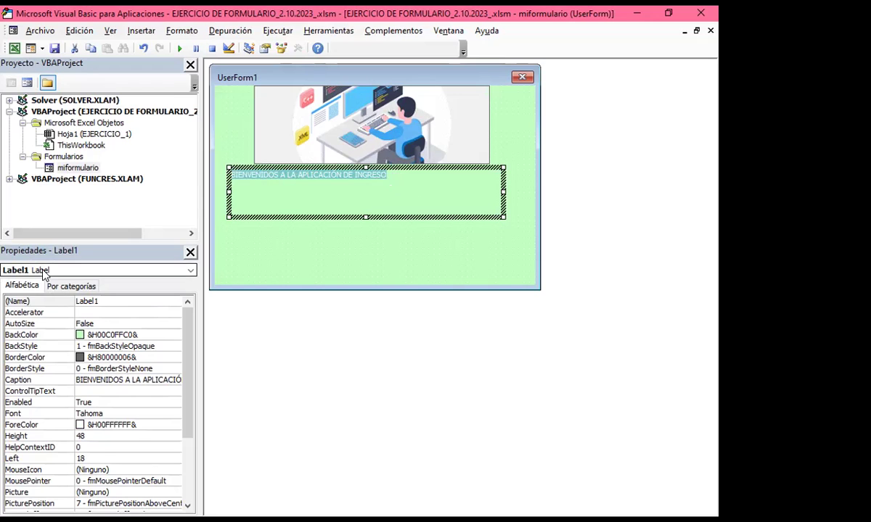
Step: Give Label1 a white background and a bold size 22 font
left_click(116, 336)
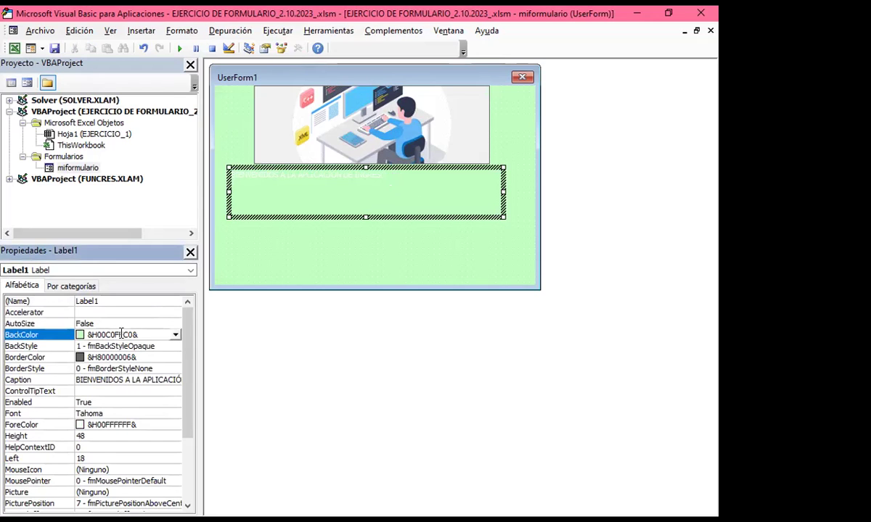
left_click(175, 334)
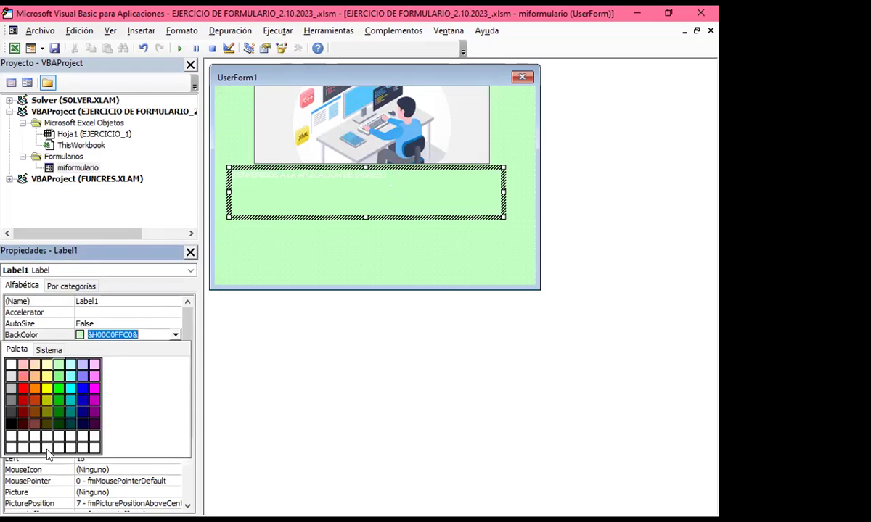
left_click(46, 448)
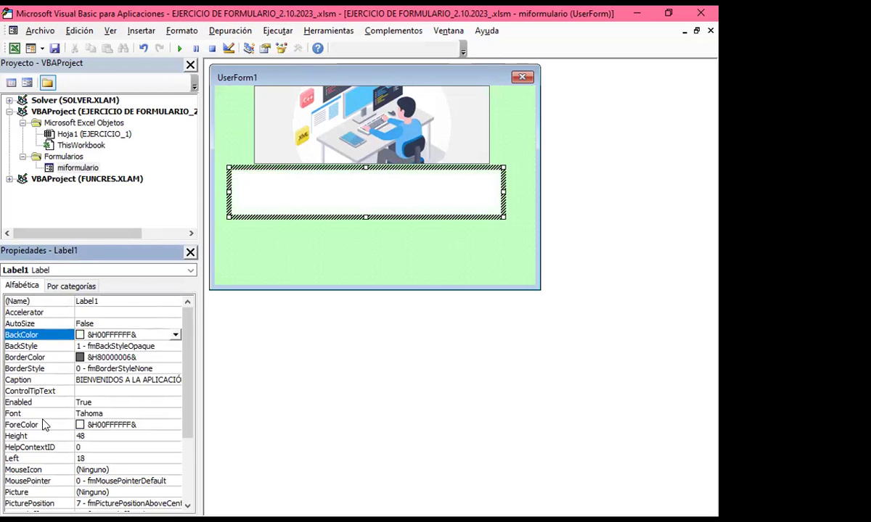
left_click(109, 413)
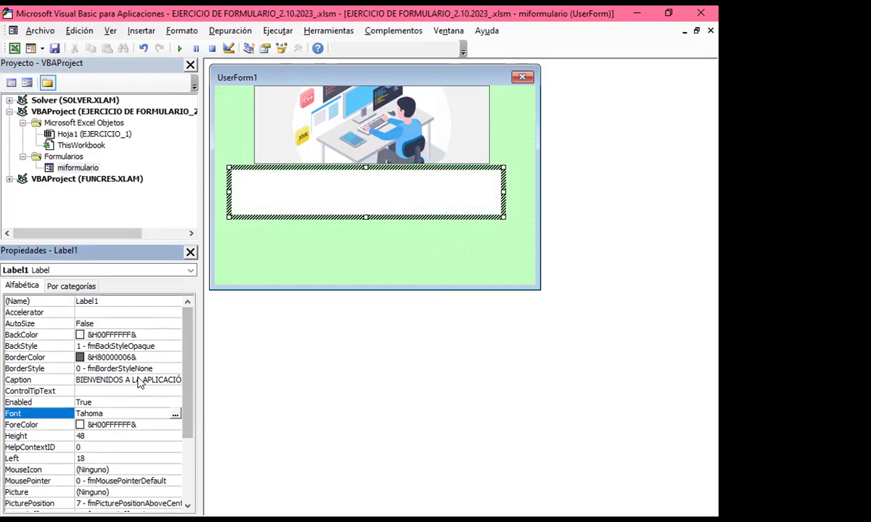
left_click(175, 414)
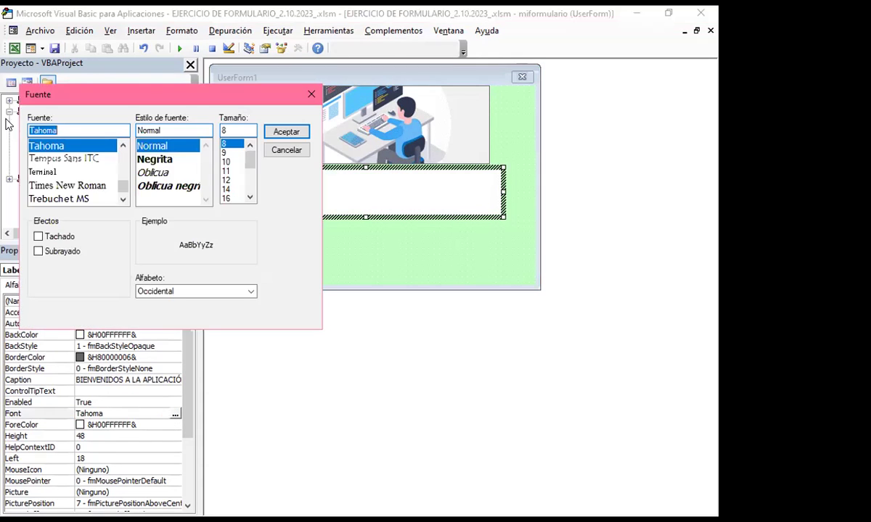
left_click(149, 158)
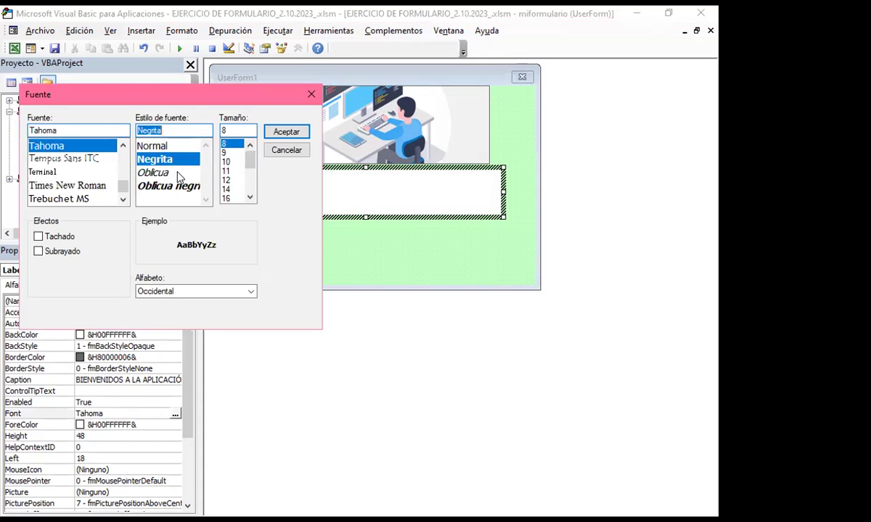
left_click(249, 197)
left_click(250, 197)
left_click(225, 198)
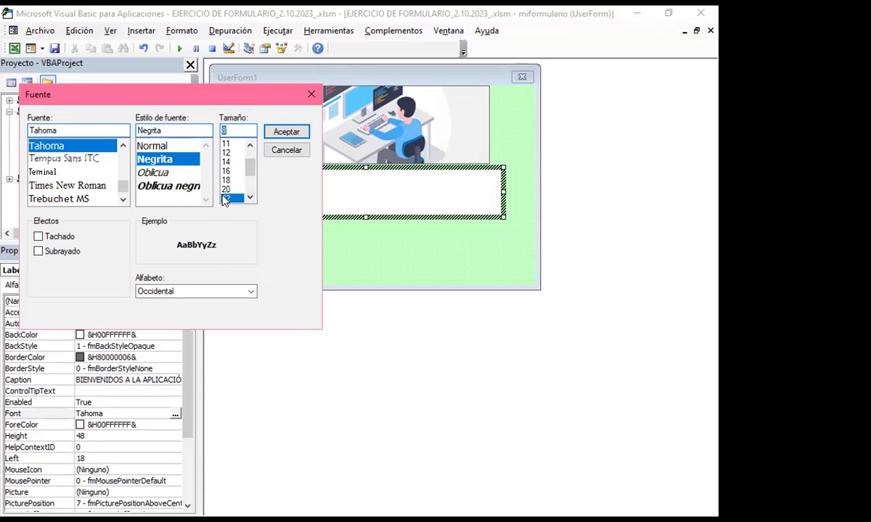
left_click(285, 132)
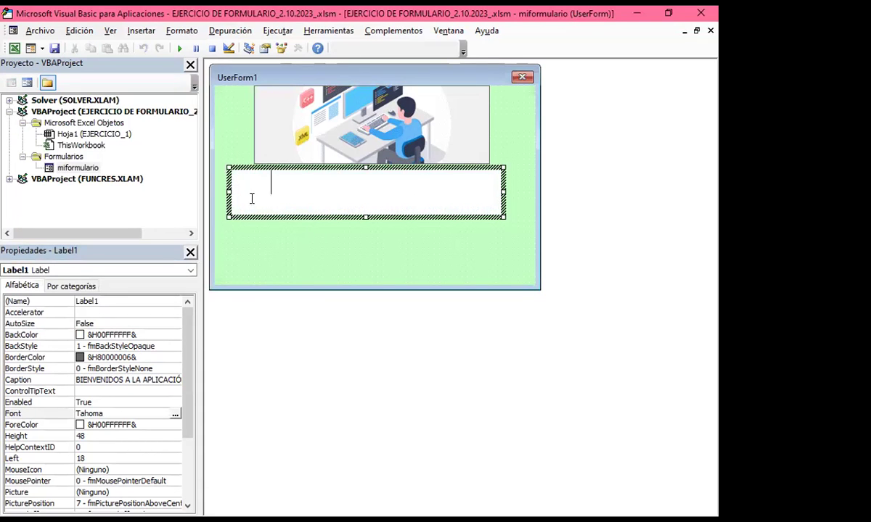
left_click(258, 168)
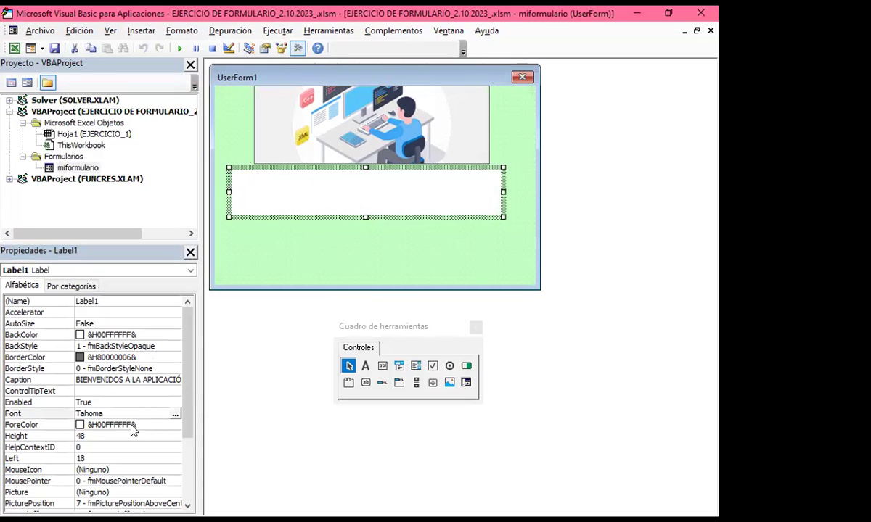
Step: Set the title's ForeColor, trying dark maroon before choosing black
left_click(176, 425)
left_click(176, 425)
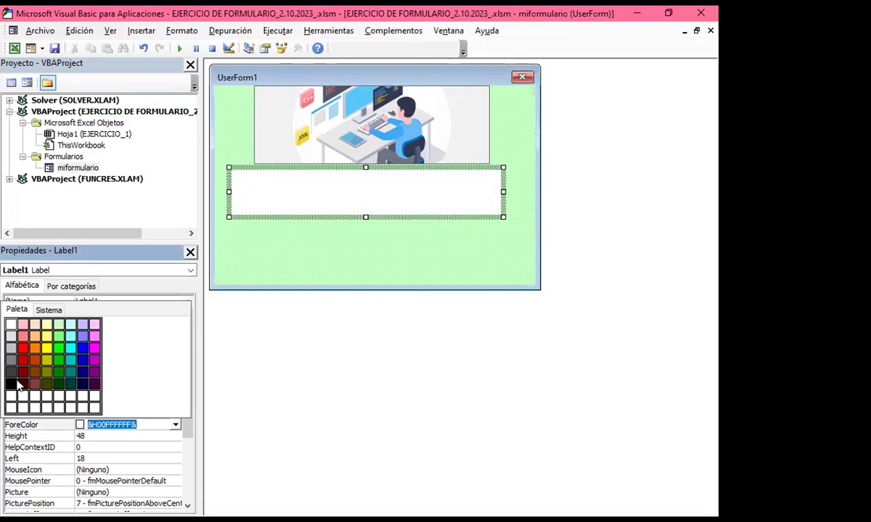
left_click(21, 385)
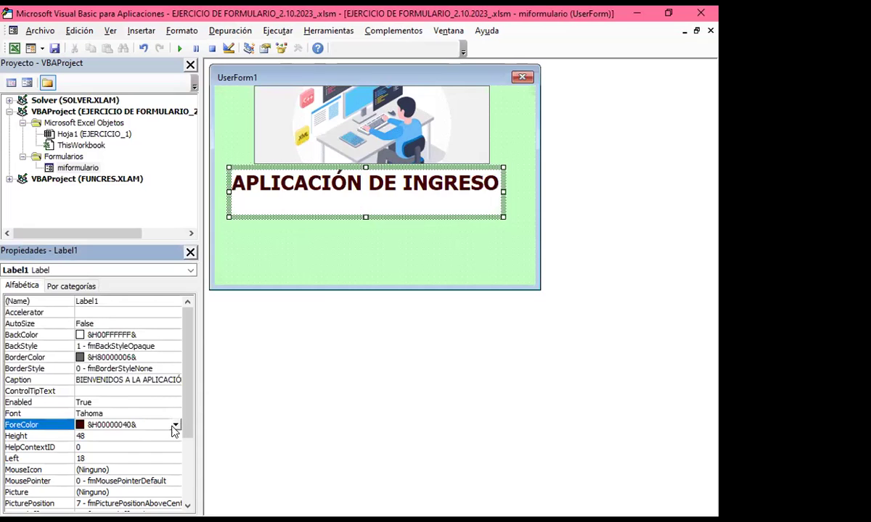
left_click(176, 425)
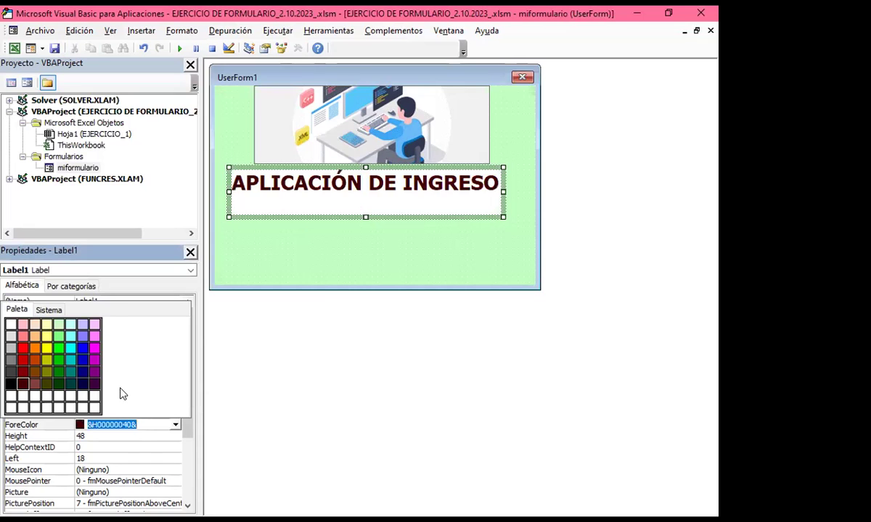
left_click(10, 384)
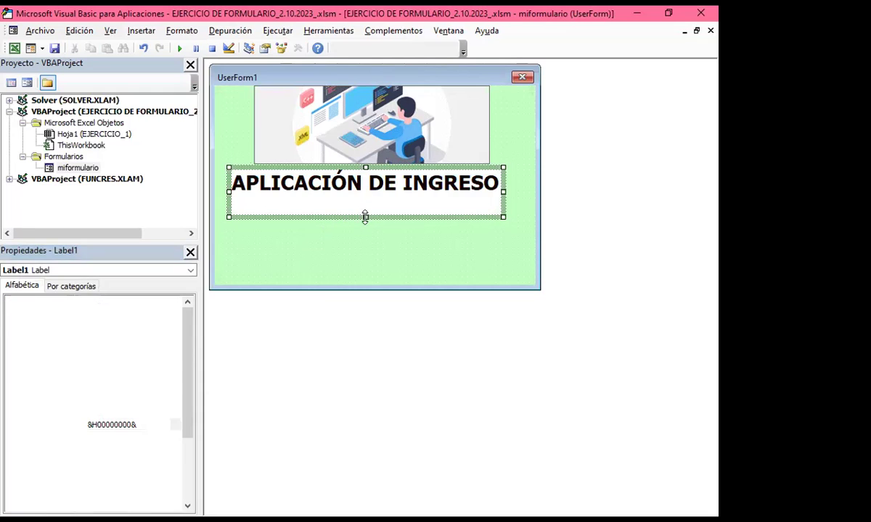
Step: Make the title label taller and set its PicturePosition to 4 - RightCenter
left_click_drag(365, 216, 365, 245)
left_click(228, 238)
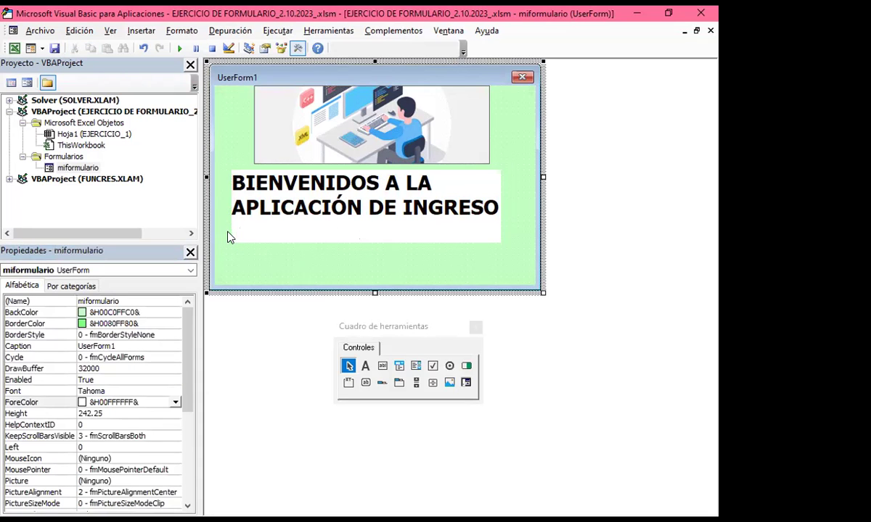
left_click(236, 244)
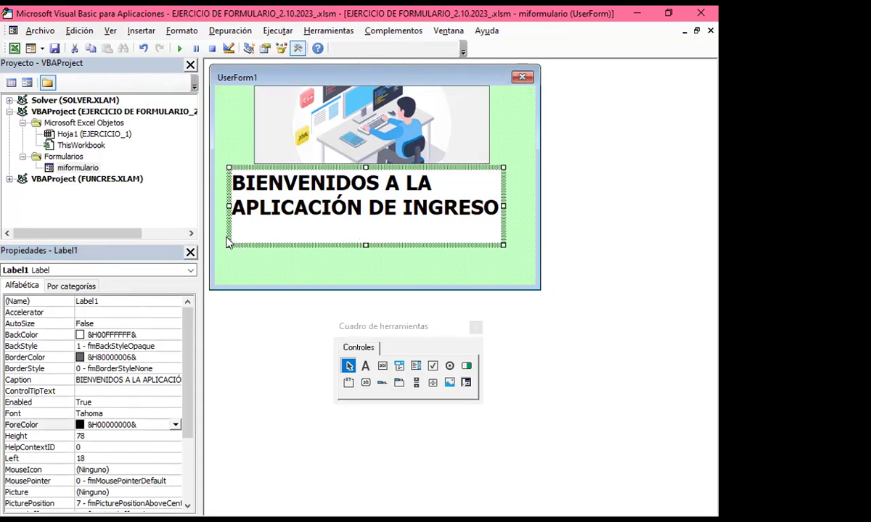
scroll(156, 436, "down", 2)
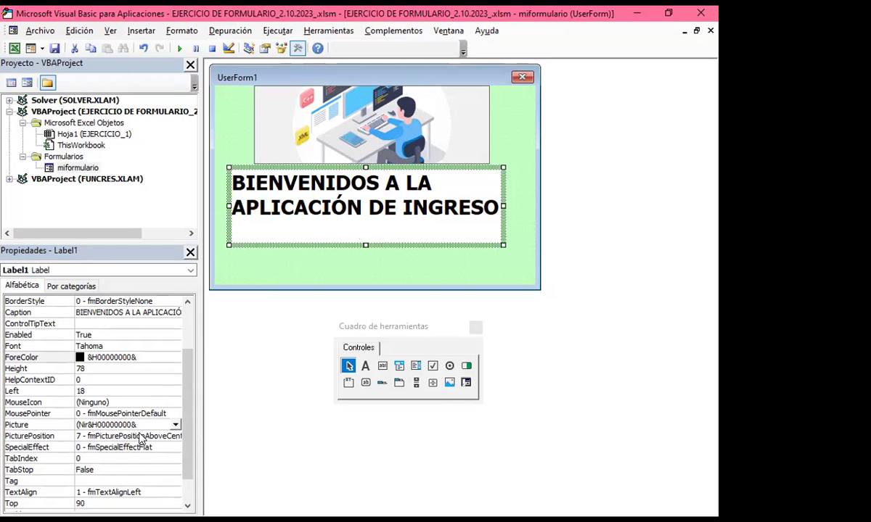
left_click(175, 436)
left_click(174, 436)
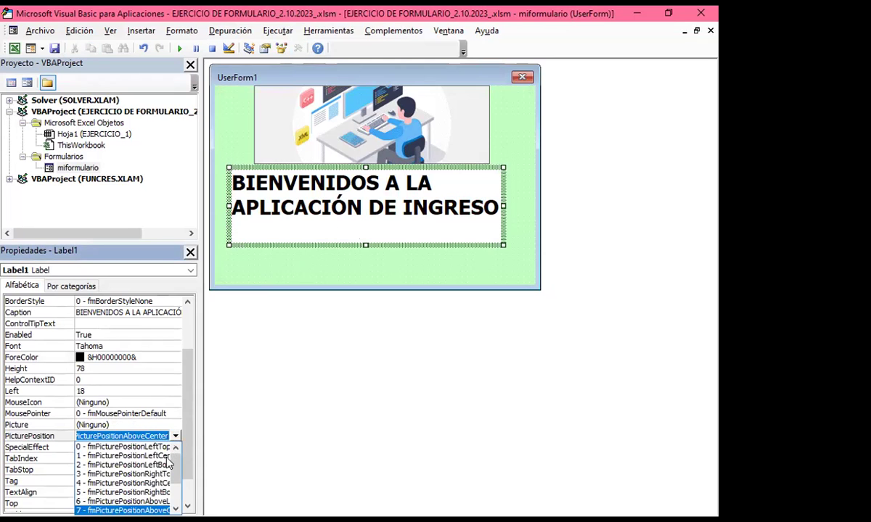
left_click(123, 482)
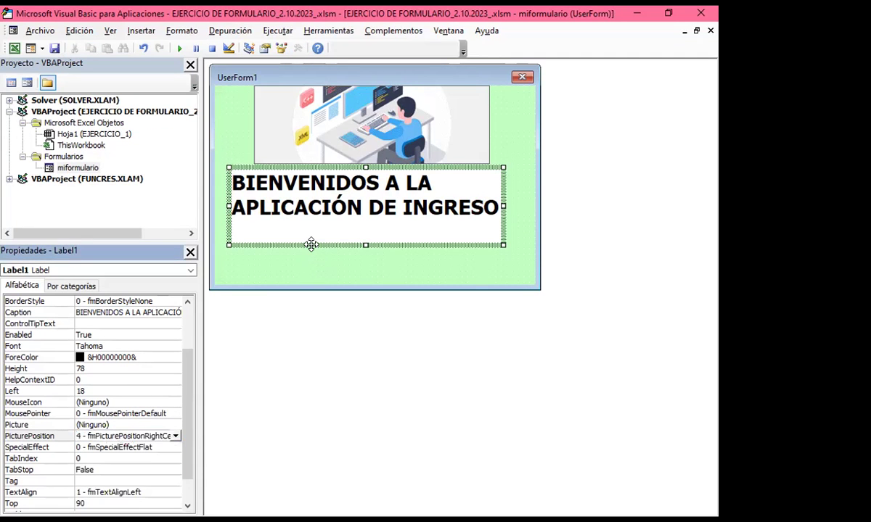
left_click(290, 231)
Step: Keep the label's SpecialEffect flat and set TextAlign to 2 - Center
scroll(146, 434, "down", 1)
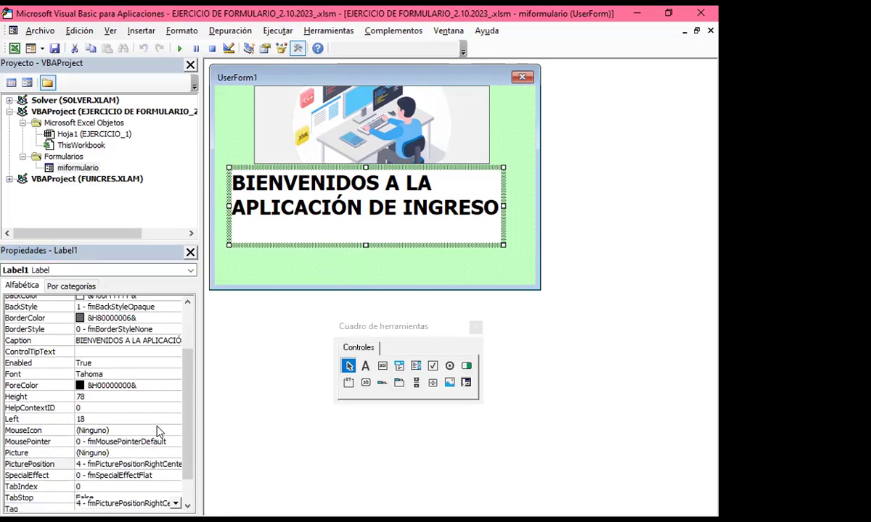
scroll(149, 433, "down", 1)
scroll(148, 433, "down", 1)
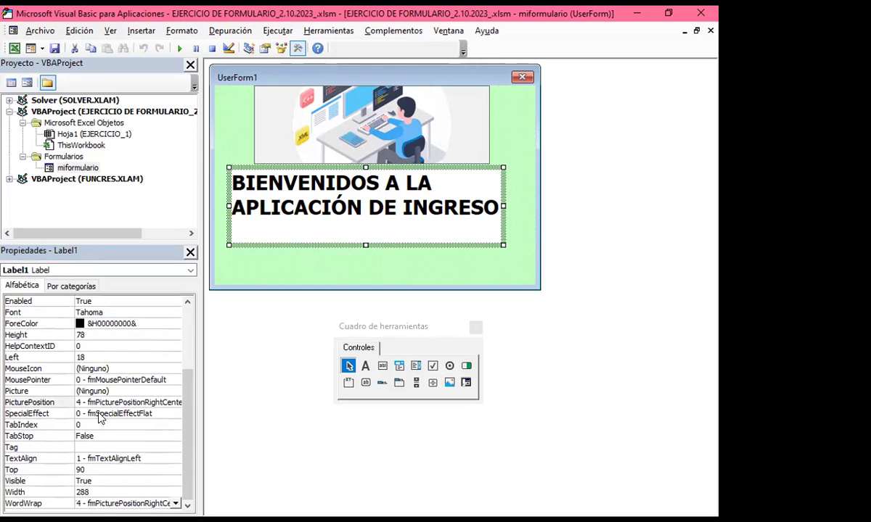
left_click(142, 418)
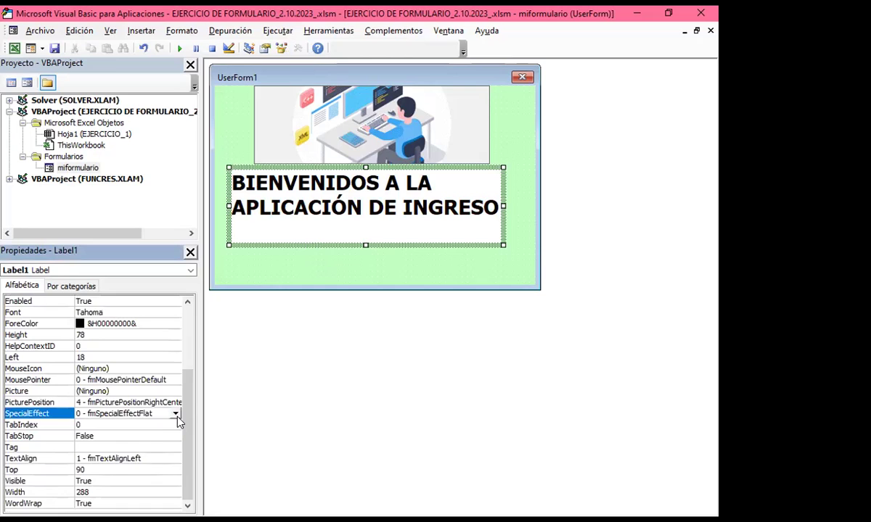
left_click(175, 413)
left_click(178, 423)
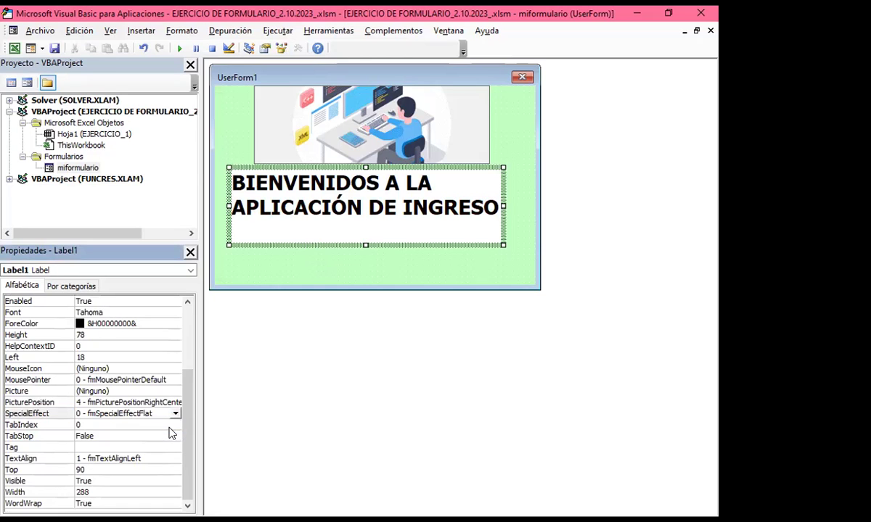
left_click(142, 459)
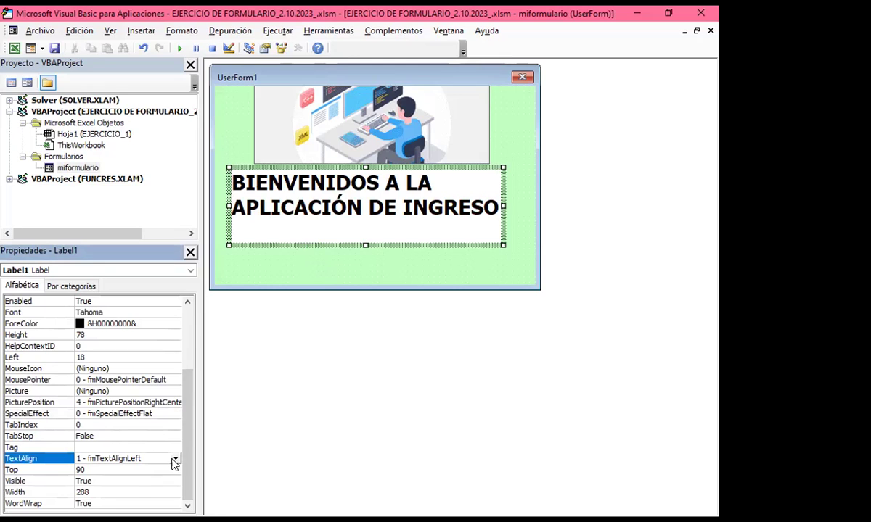
left_click(175, 460)
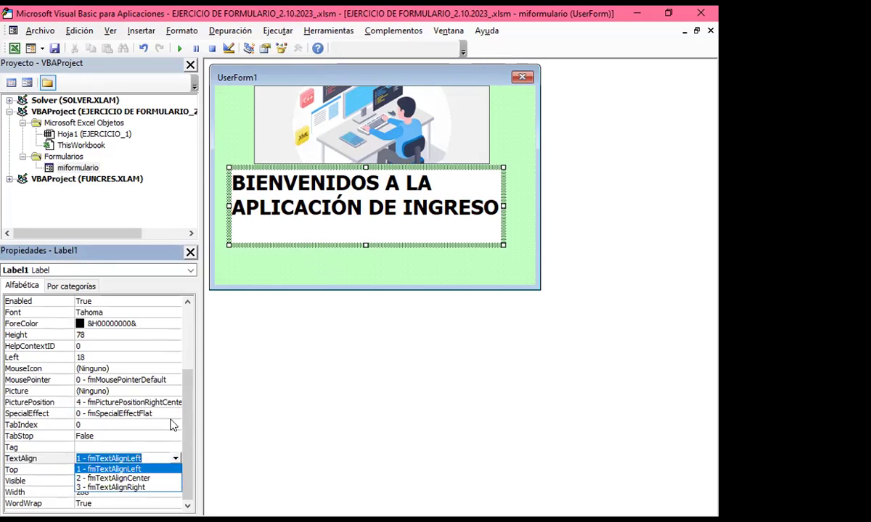
left_click(113, 478)
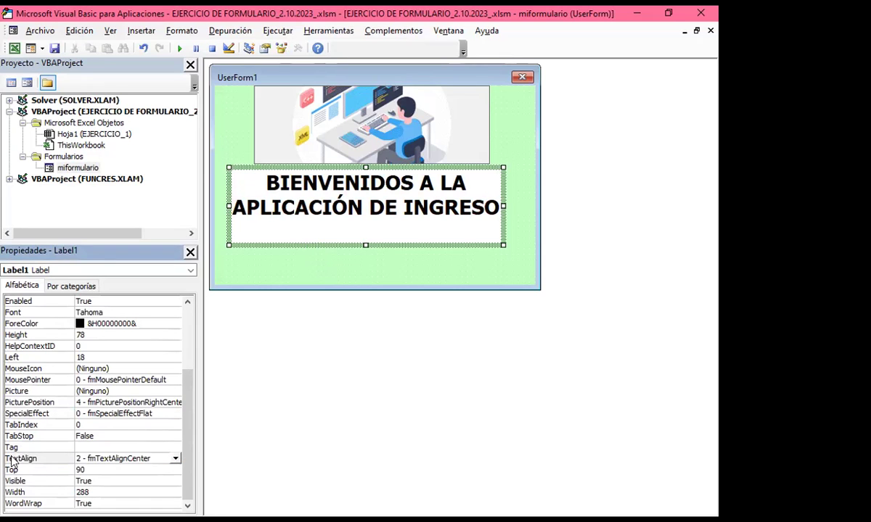
left_click(306, 245)
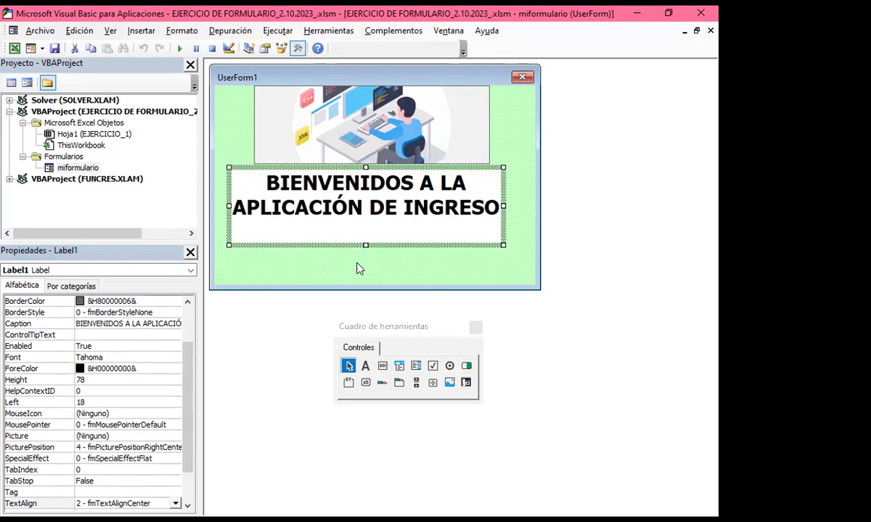
Step: Enlarge the form to height 291.75 and nudge the title label right to Left 24
left_click(449, 266)
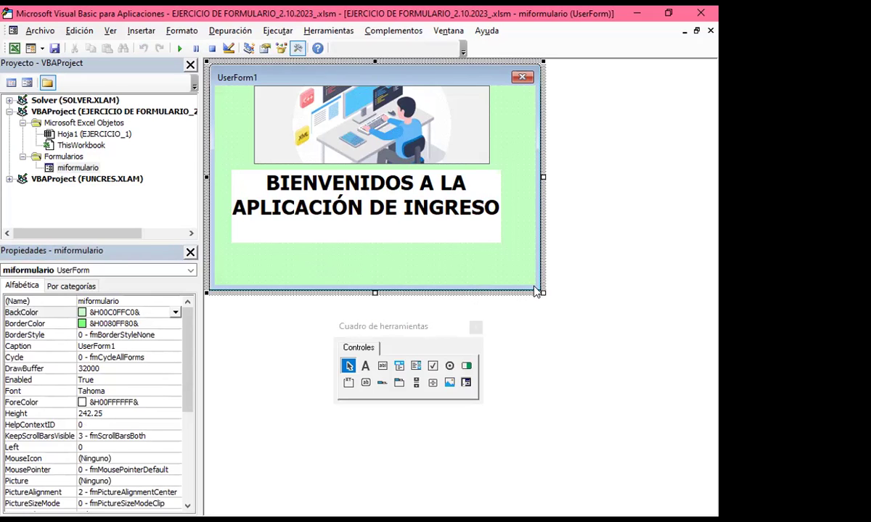
left_click_drag(540, 290, 546, 336)
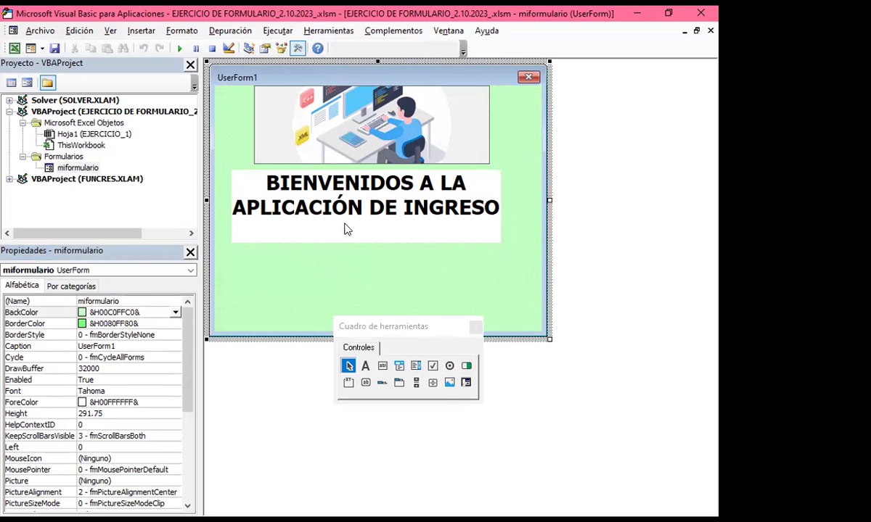
left_click(333, 243)
left_click_drag(327, 242, 355, 247)
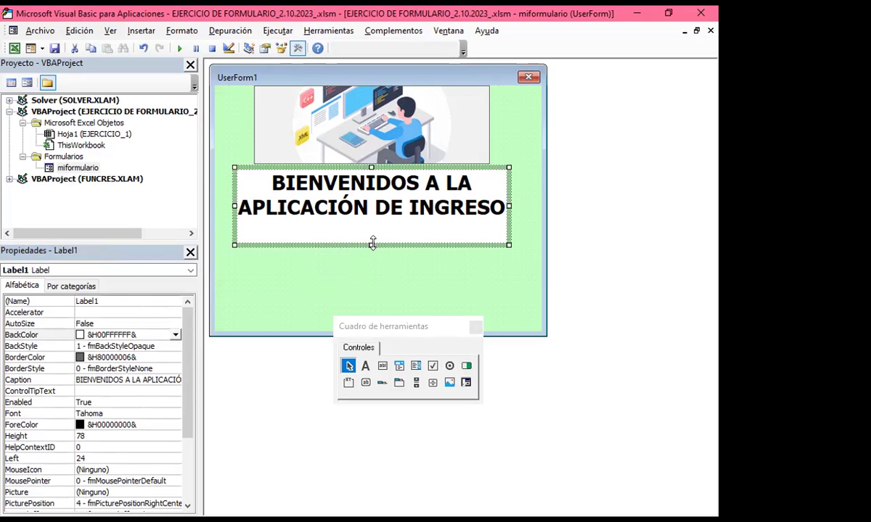
left_click_drag(372, 243, 371, 231)
left_click(350, 244)
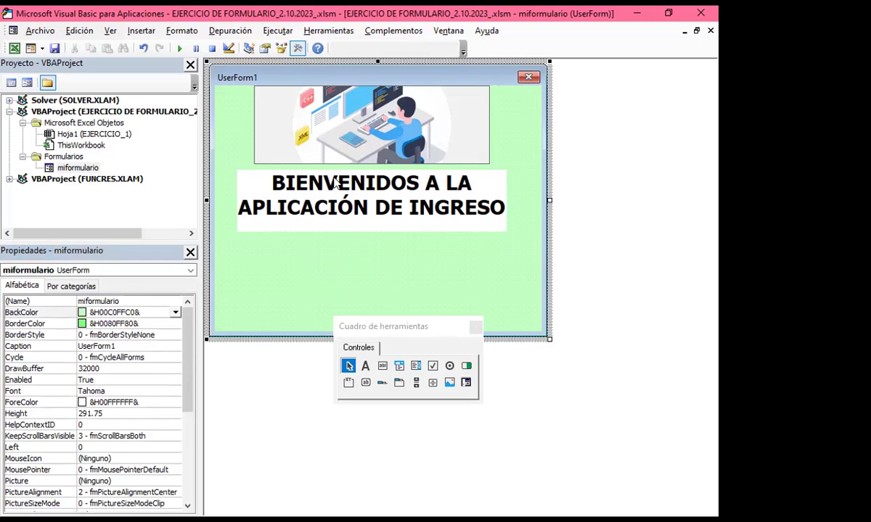
Step: Try a black BackColor on the title label, then restore white
left_click(335, 185)
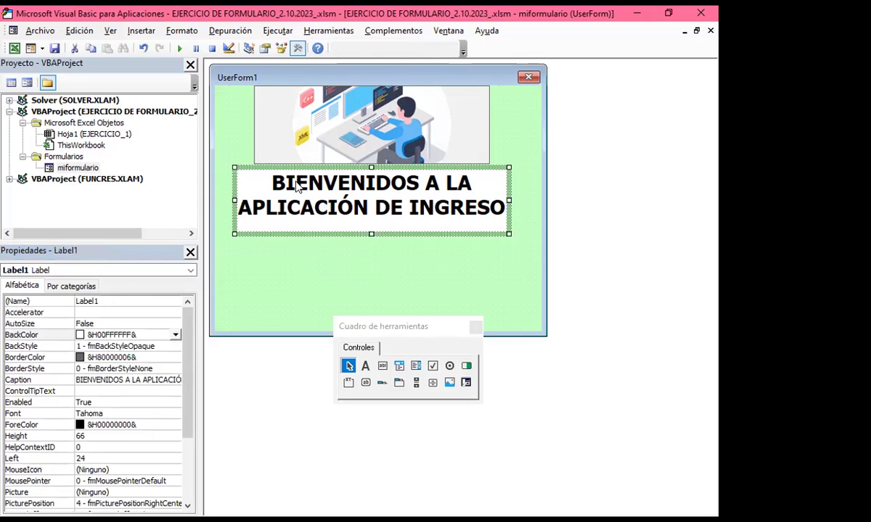
left_click(174, 335)
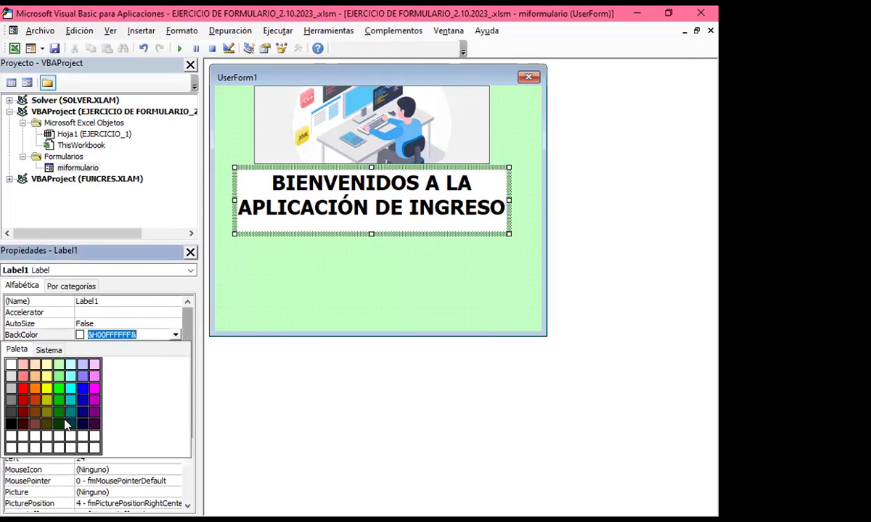
left_click(11, 425)
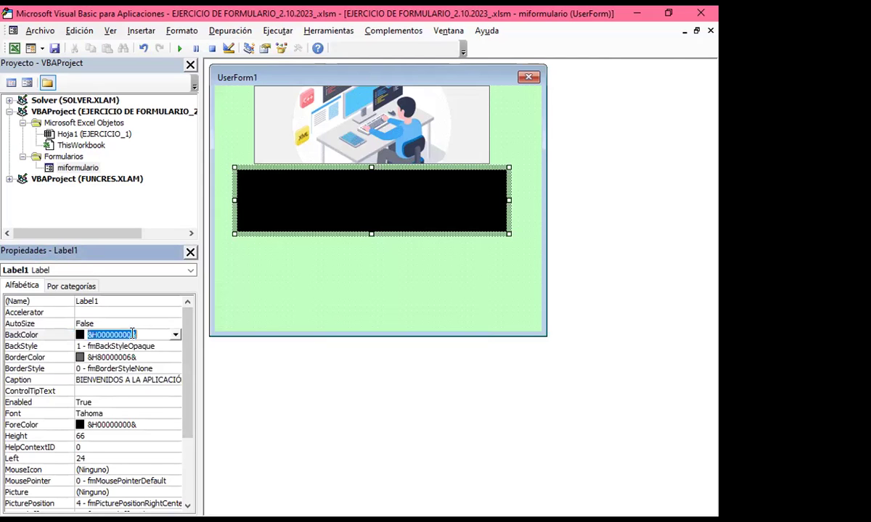
left_click(174, 335)
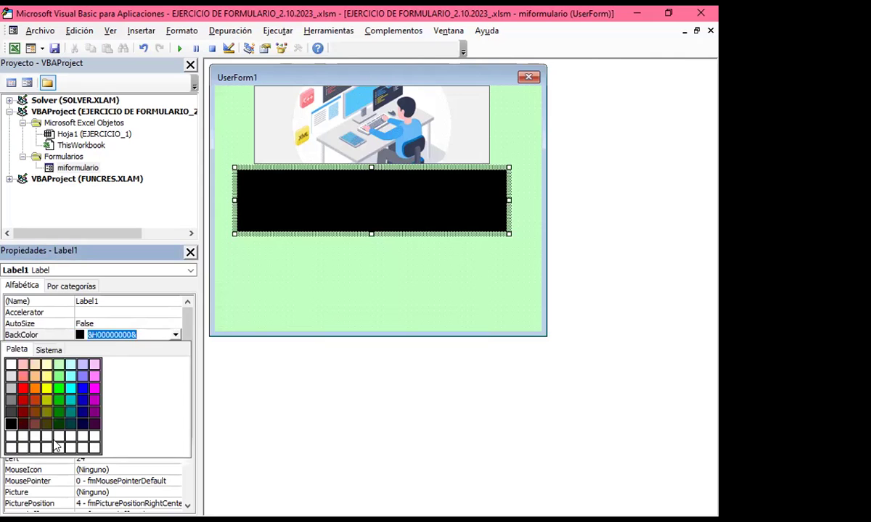
left_click(11, 364)
Step: Set Label1's BorderColor to dark green from the palette, then change it to black
left_click(130, 357)
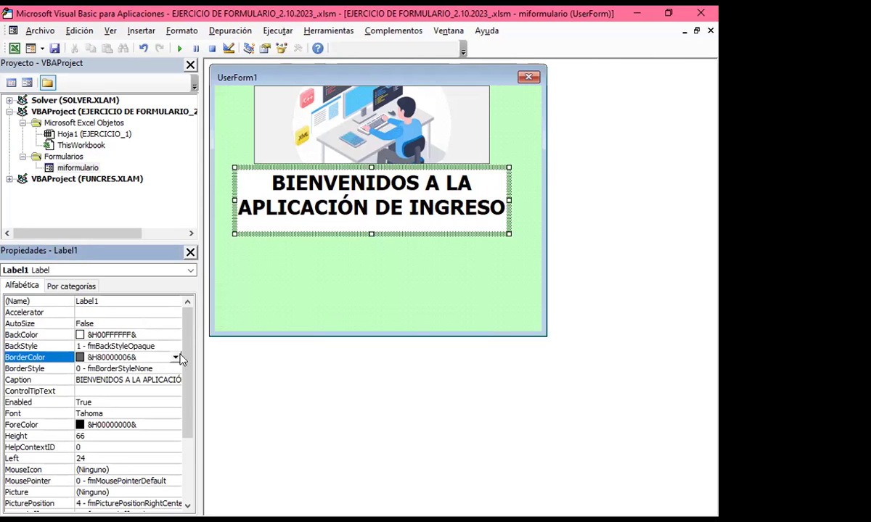
left_click(175, 357)
left_click(17, 372)
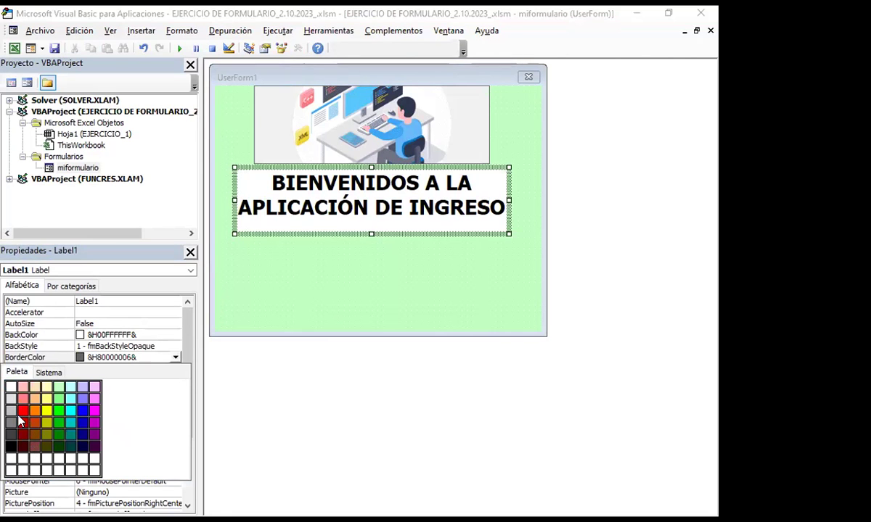
left_click(58, 446)
left_click(278, 310)
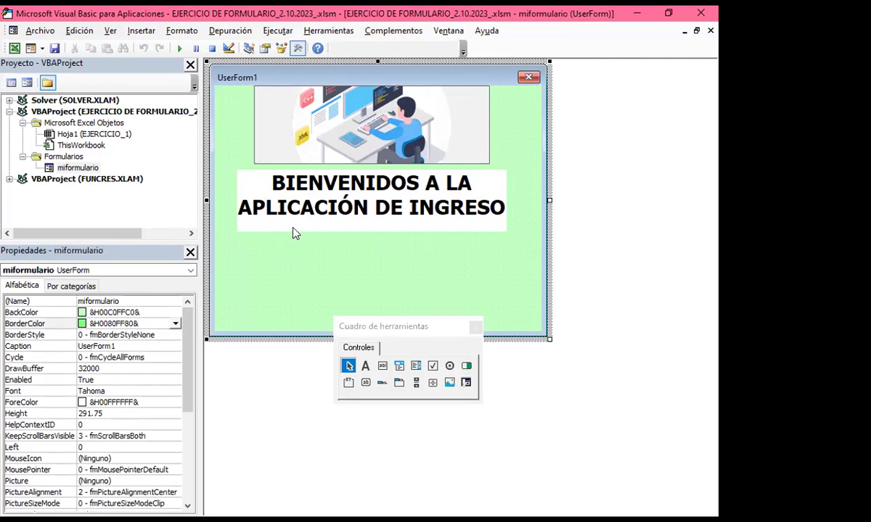
left_click(274, 213)
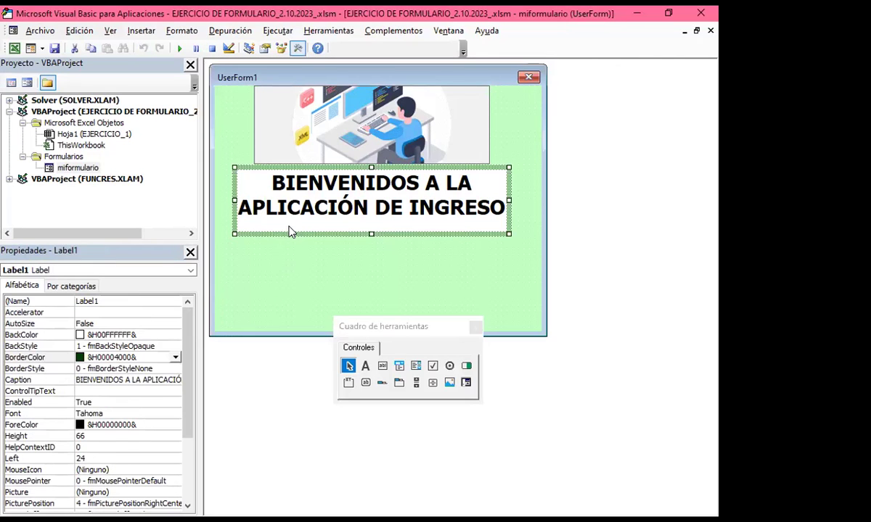
left_click(175, 357)
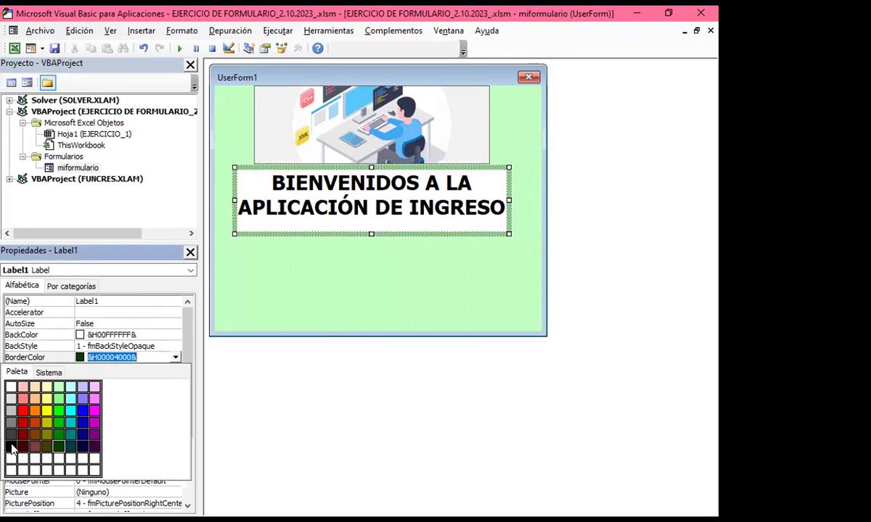
left_click(296, 269)
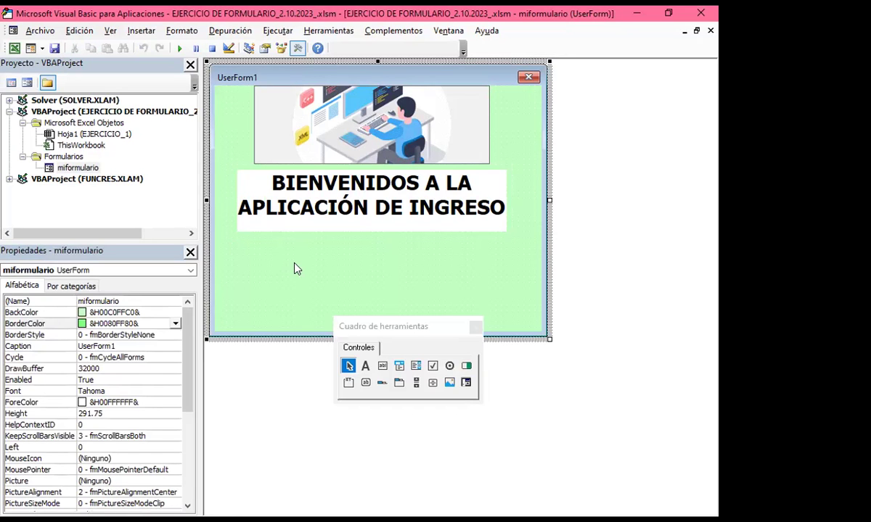
left_click(288, 138)
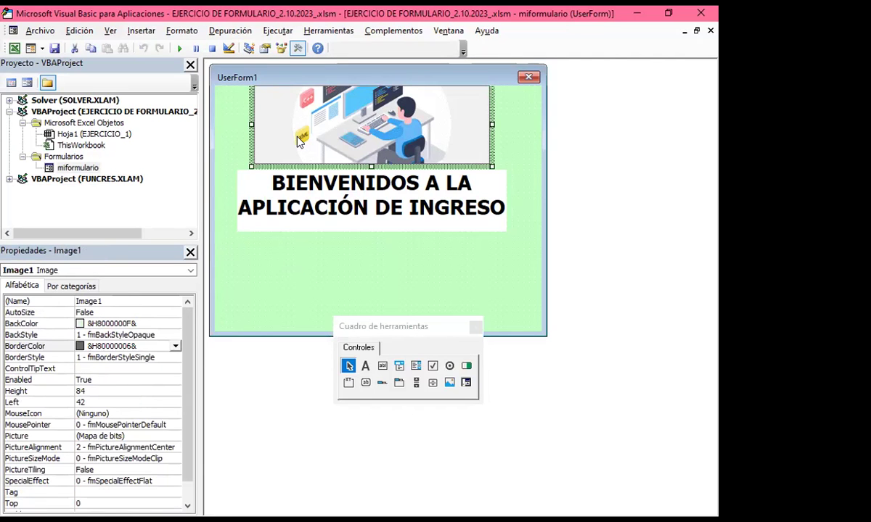
left_click(278, 228)
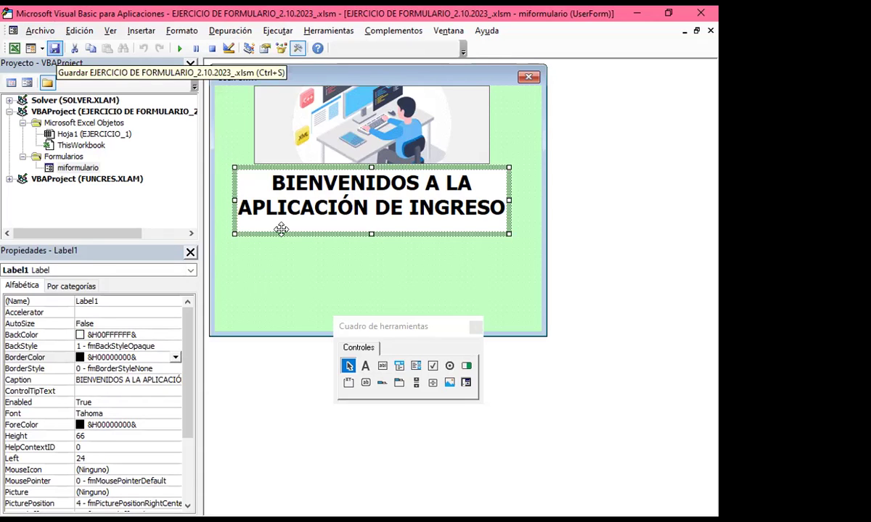
Step: Select the miformulario form so the Toolbox is available beside it
left_click(269, 254)
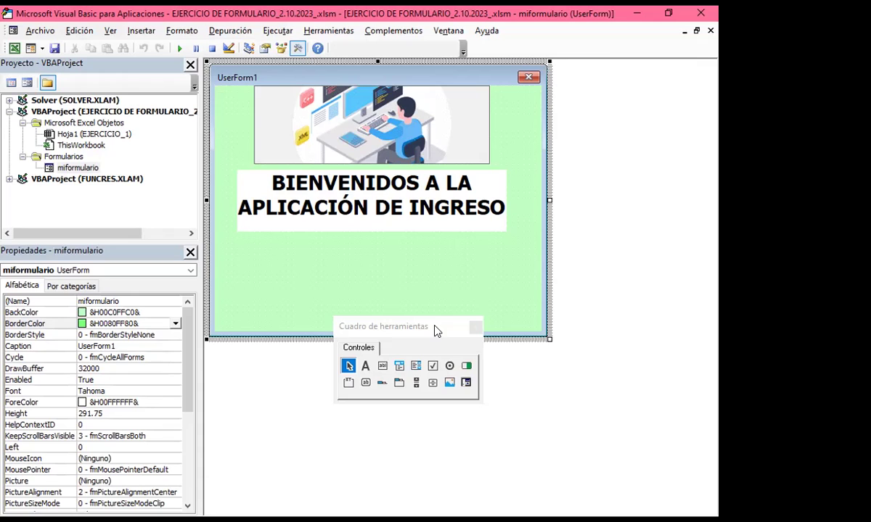
Step: Draw a command button below the welcome title and caption it INGRESAR
left_click(365, 383)
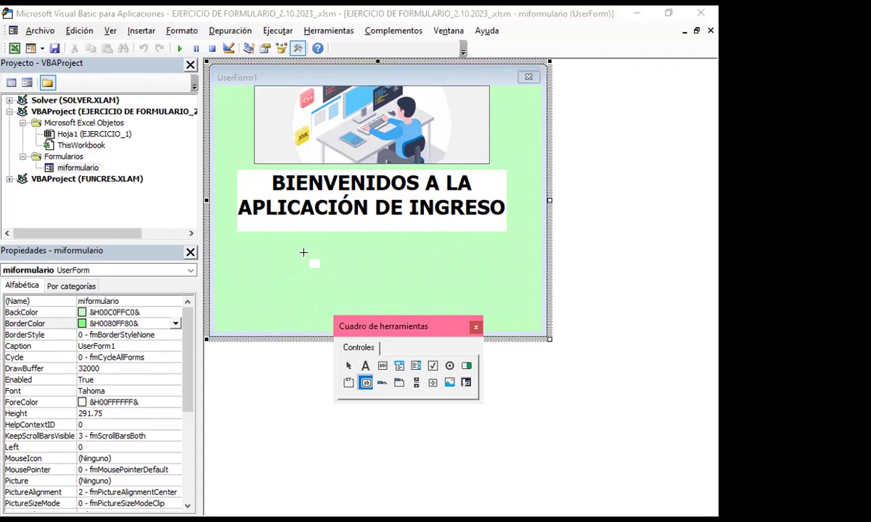
left_click_drag(300, 256, 447, 301)
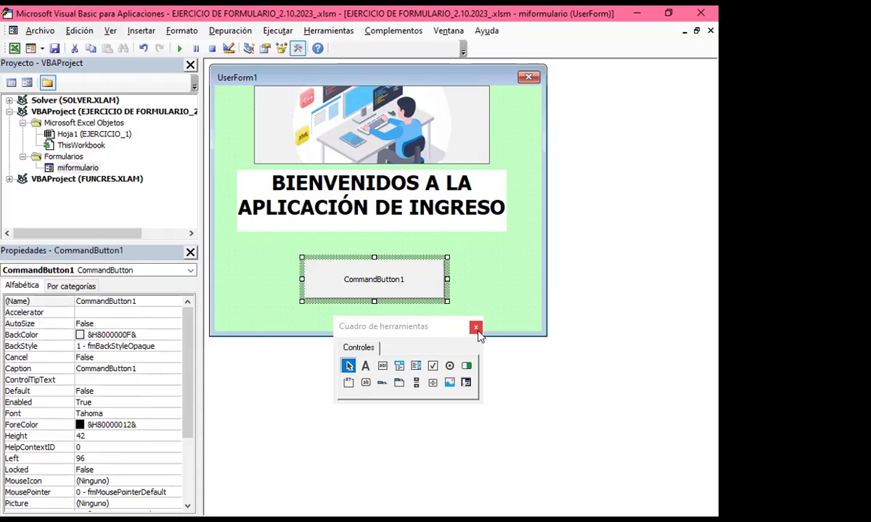
left_click(415, 276)
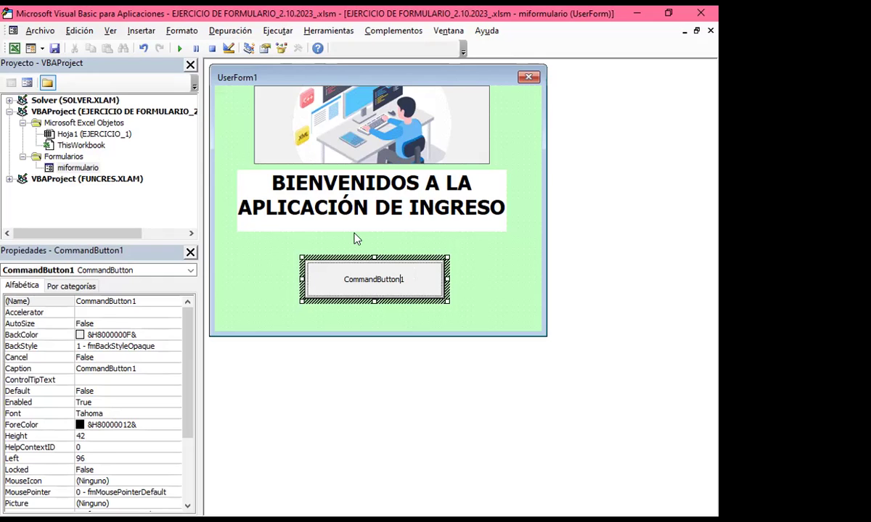
left_click(418, 278)
left_click_drag(415, 289, 297, 273)
type("I")
type("NGRESAR")
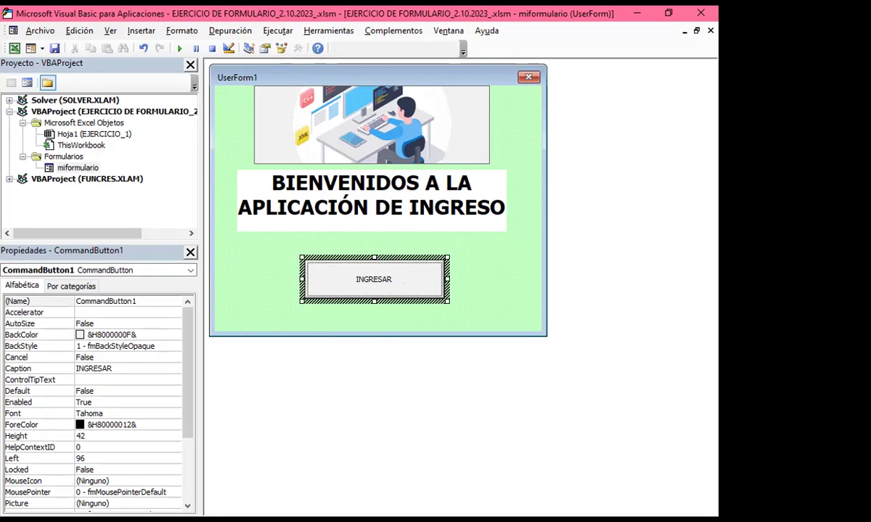
Step: Give the INGRESAR button a white background from the Paleta colours
left_click(340, 309)
left_click(335, 296)
left_click(160, 336)
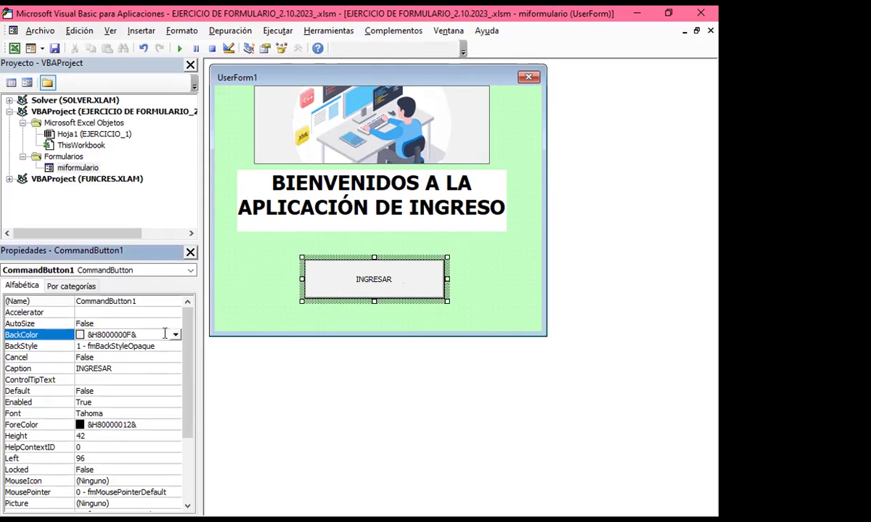
left_click(175, 335)
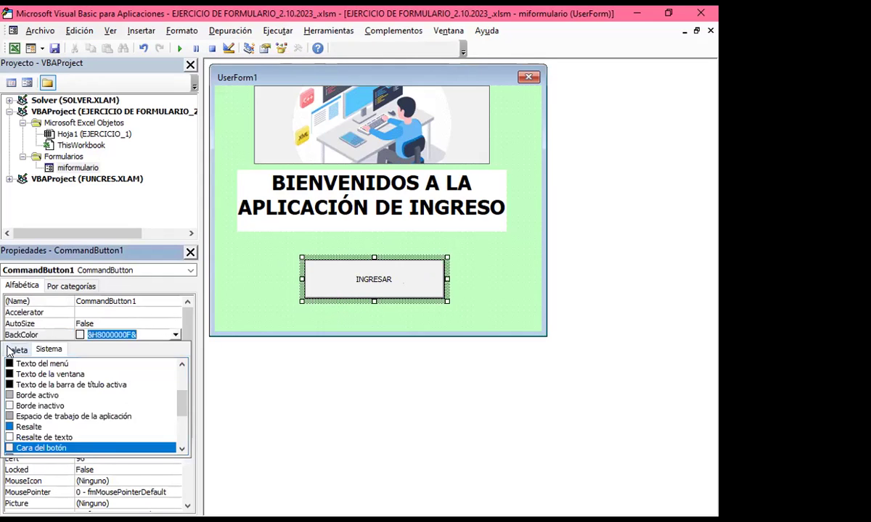
left_click(13, 350)
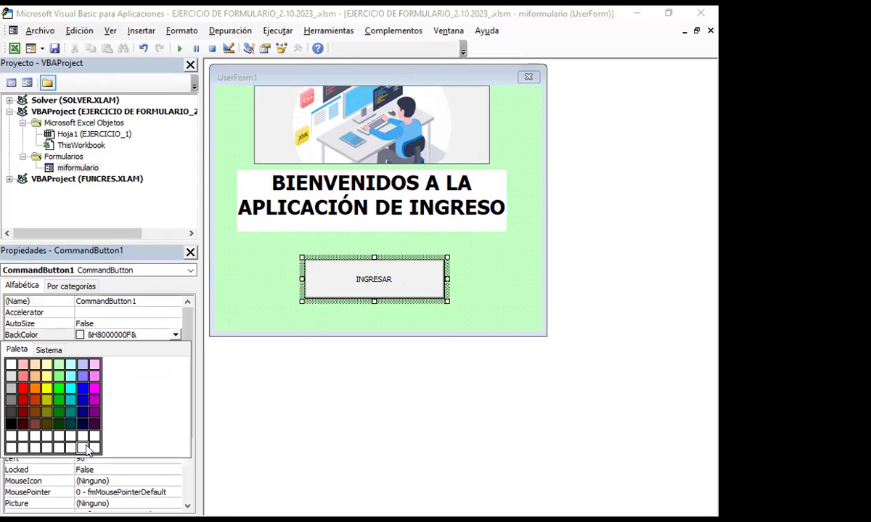
left_click(86, 448)
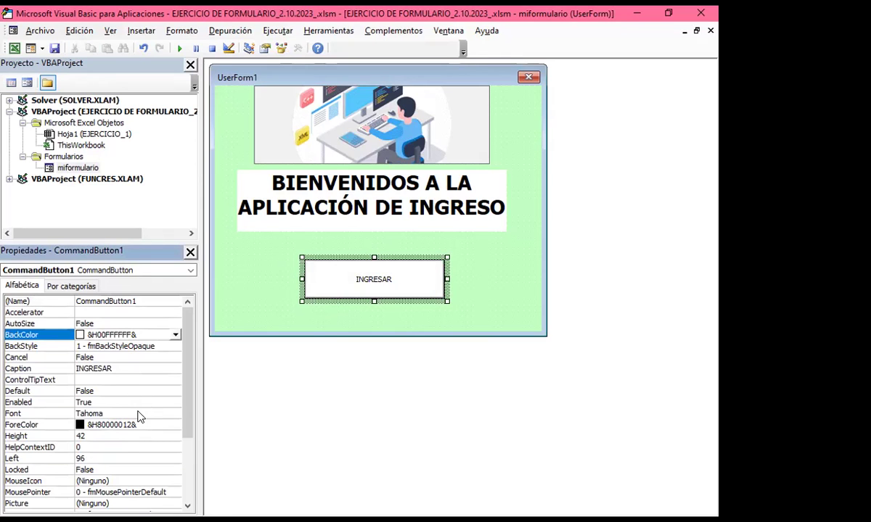
Step: Make the INGRESAR button's caption bold (Negrita) at size 14
left_click(137, 413)
left_click(175, 413)
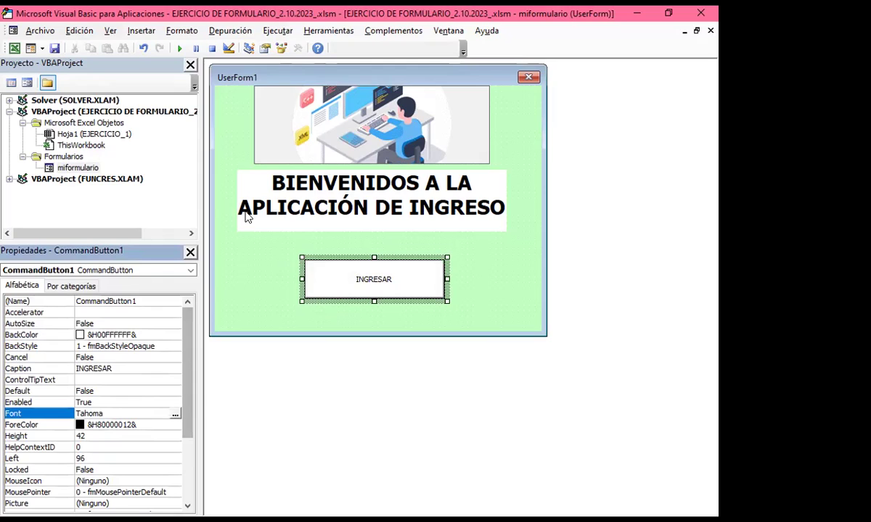
left_click(150, 160)
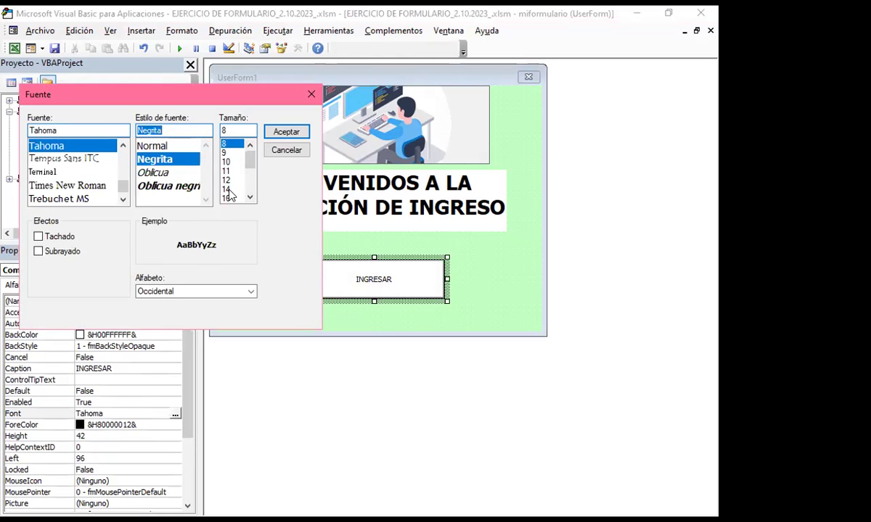
left_click(228, 190)
left_click(297, 132)
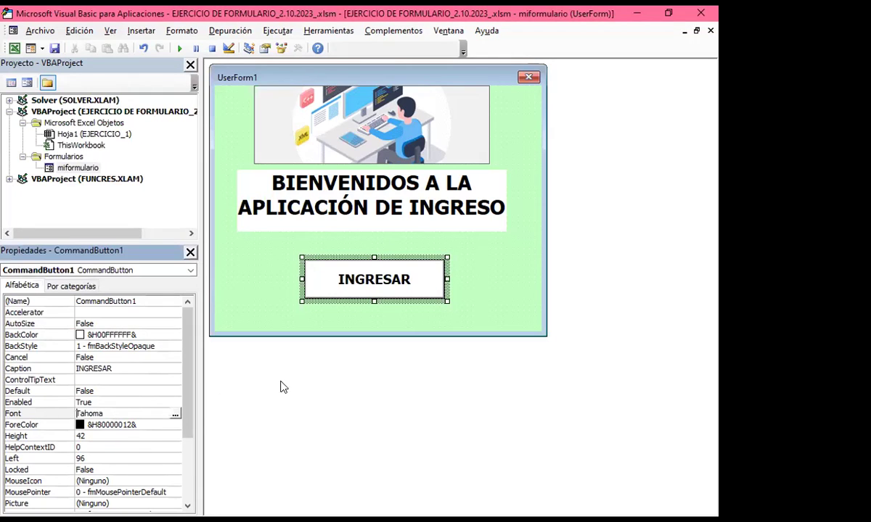
left_click(264, 298)
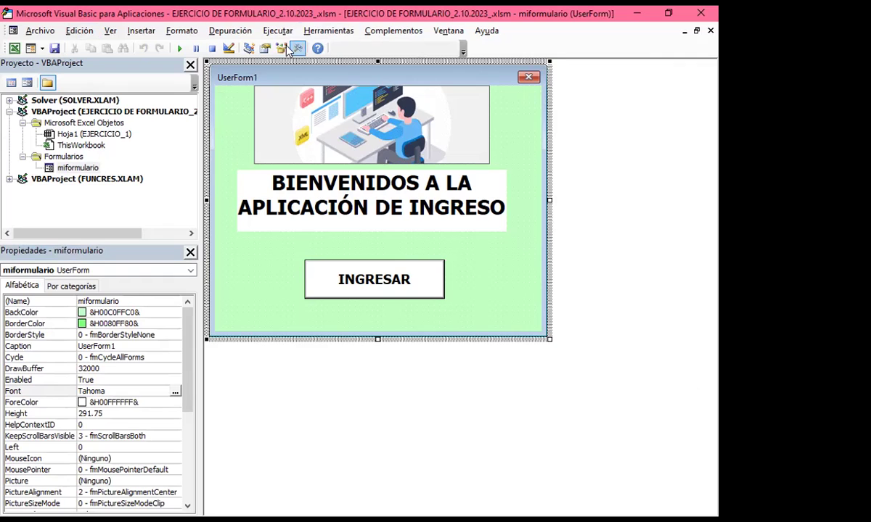
left_click(244, 230)
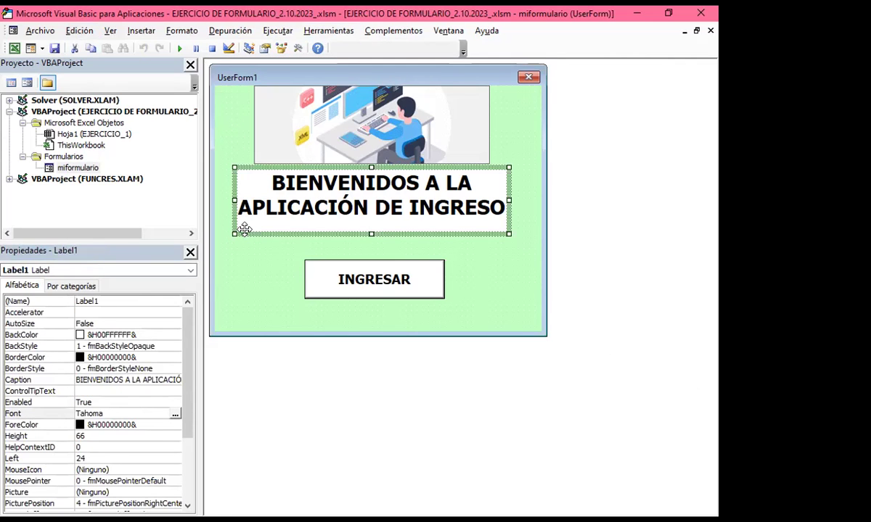
left_click(253, 154)
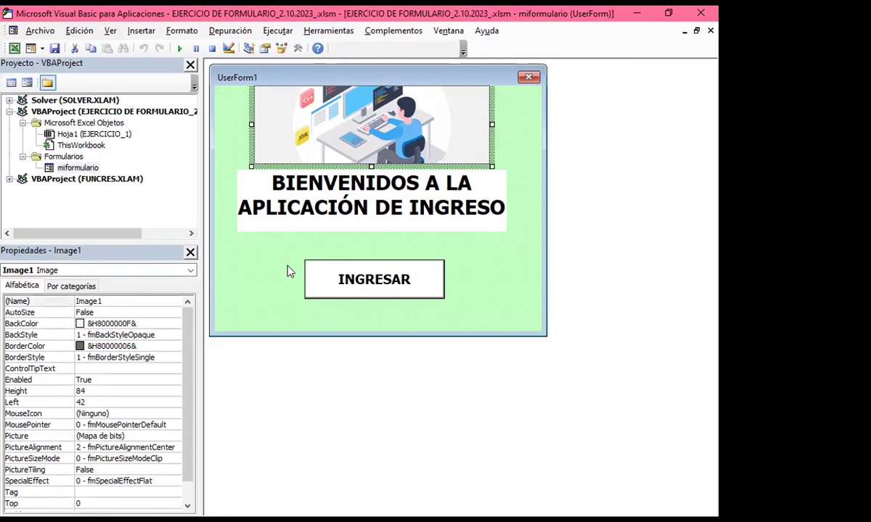
left_click(321, 296)
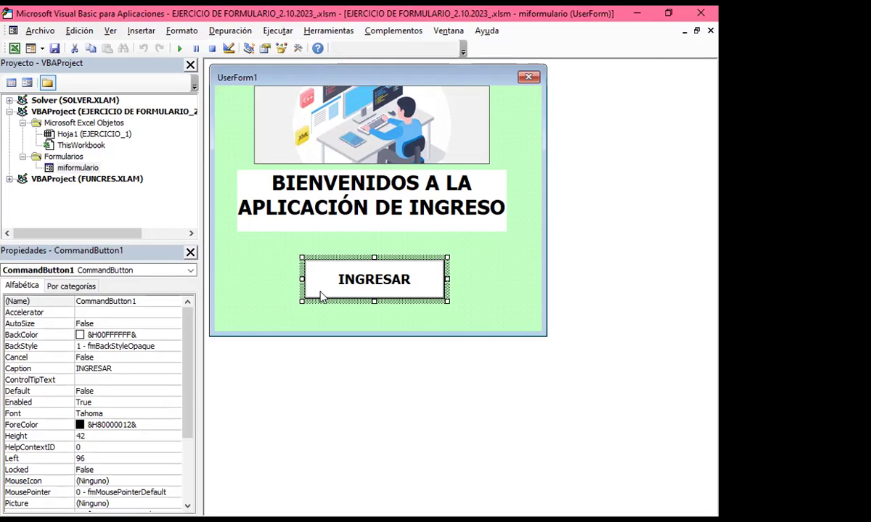
left_click(245, 334)
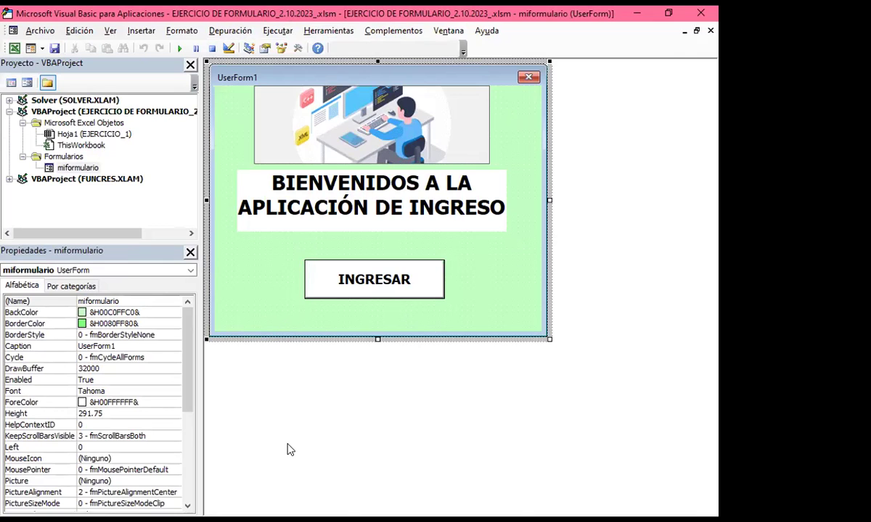
key("F5")
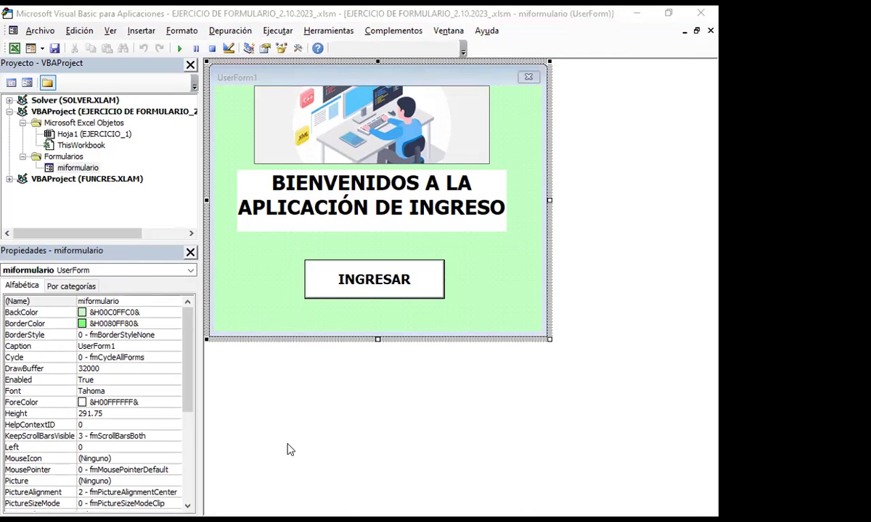
left_click(328, 408)
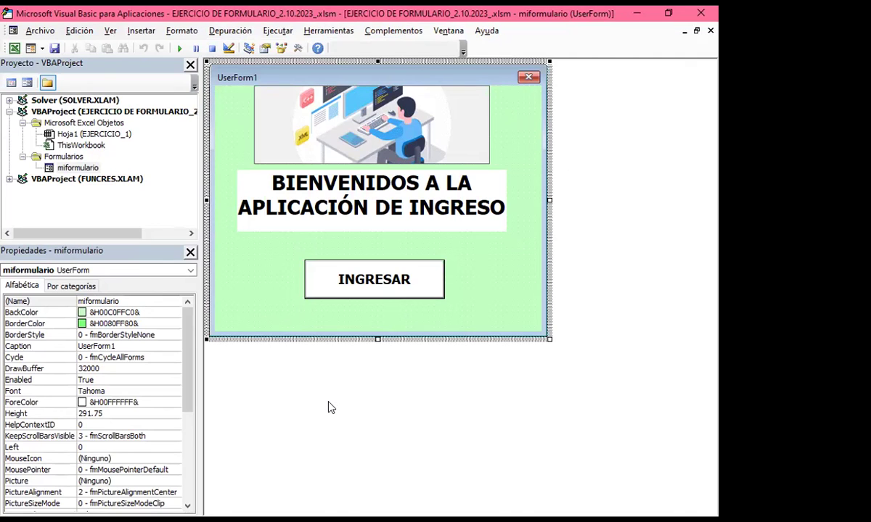
Step: Insert a new UserForm and set its (Name) to miformulario1
left_click(141, 33)
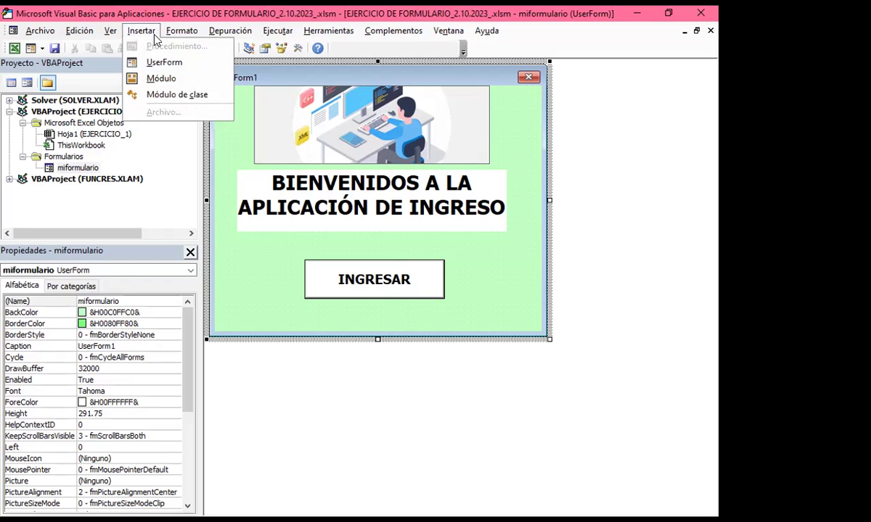
left_click(155, 66)
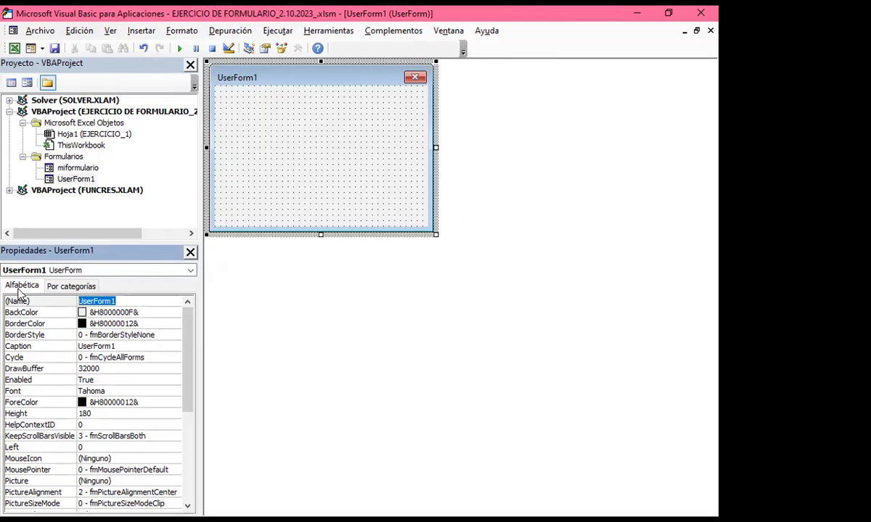
type("MIFORMULARIO1")
key("BackSpace")
key("BackSpace")
key("BackSpace")
key("BackSpace")
key("BackSpace")
type("miformulario1")
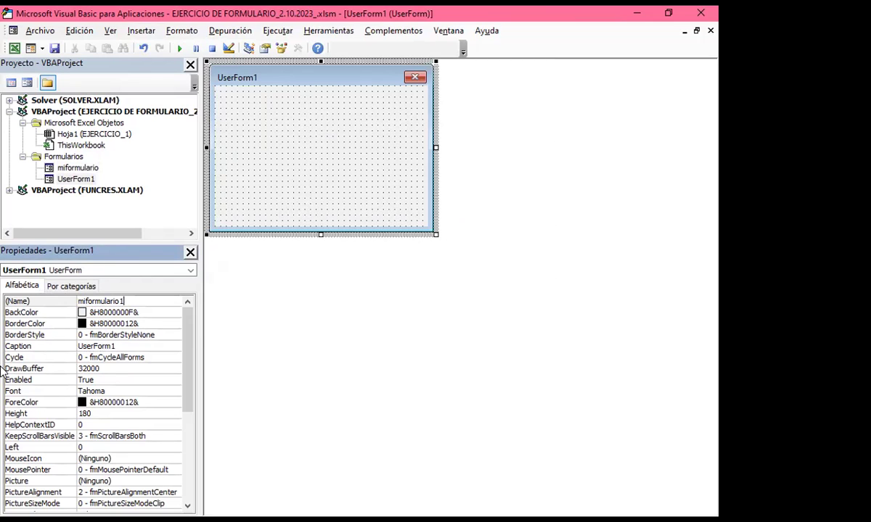
key("Return")
Step: Caption the new form MI_FORMULARIO_1 and drag its edges to make it taller and wider
left_click(123, 347)
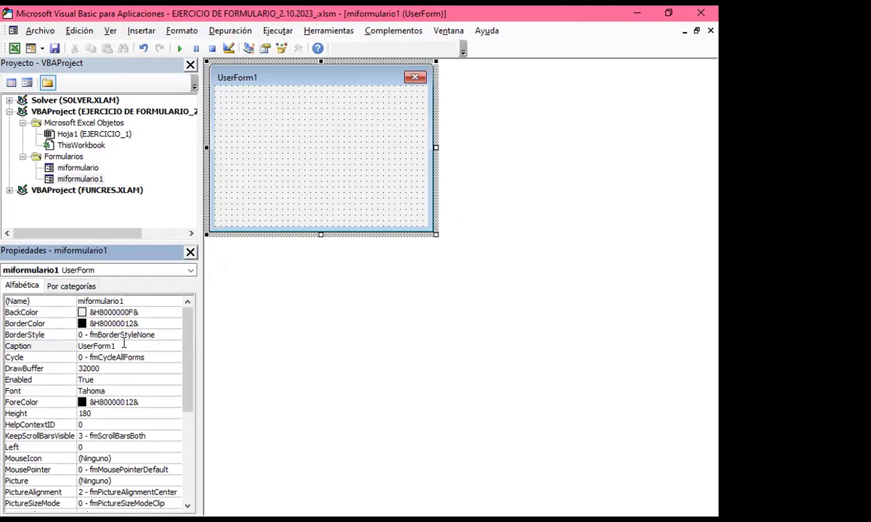
key("BackSpace")
key("BackSpace")
key("BackSpace")
key("BackSpace")
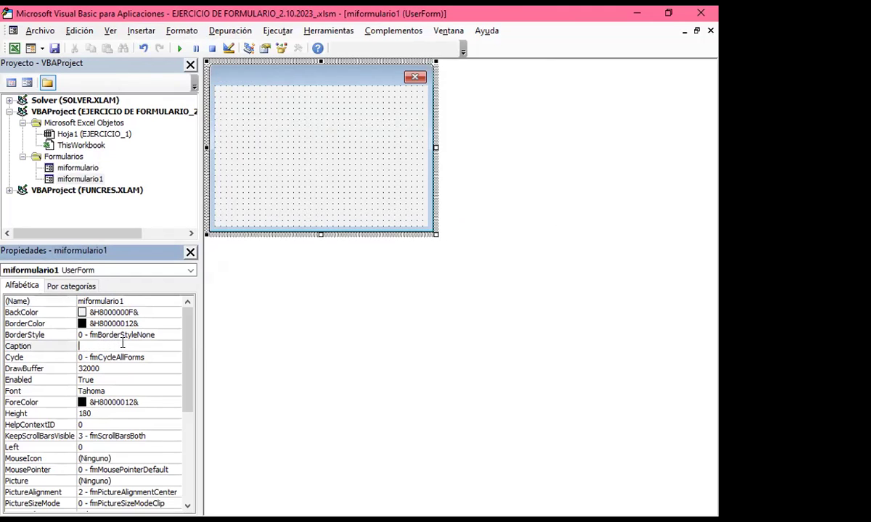
type("MI")
type("_FORMU")
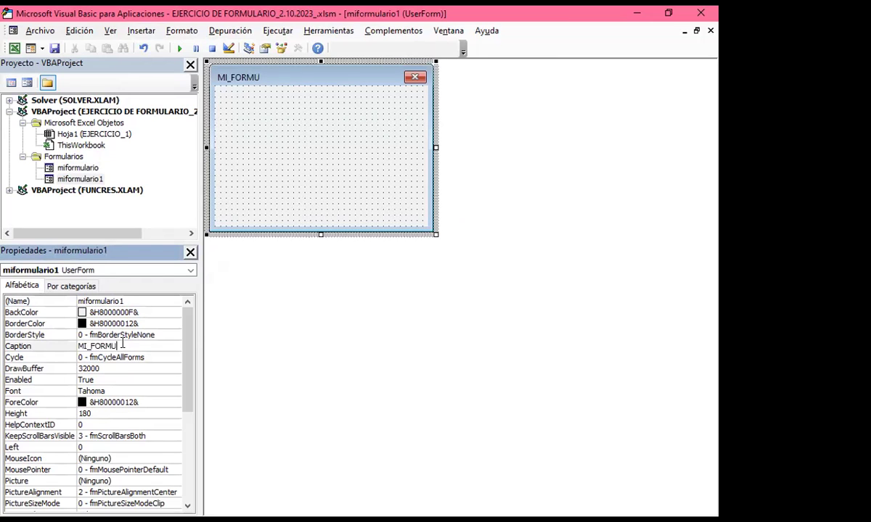
type("LARIO")
type("_1")
key("Return")
left_click(280, 64)
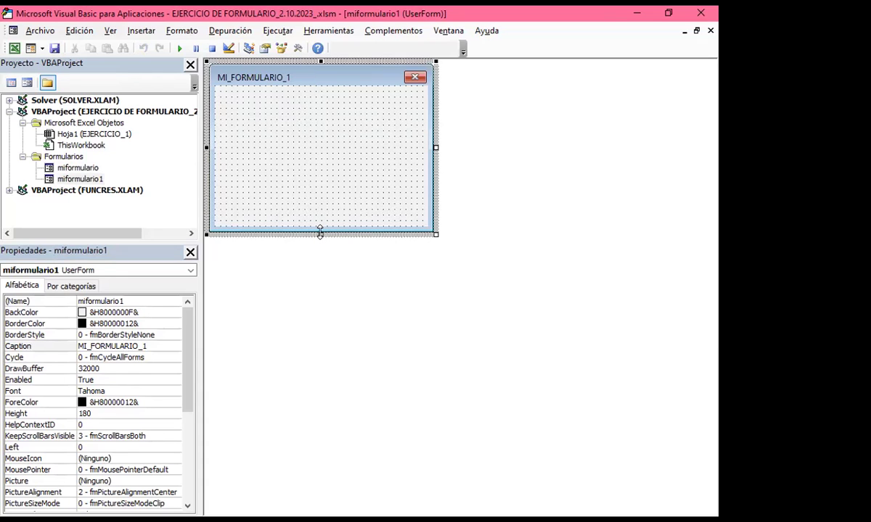
left_click_drag(320, 231, 320, 459)
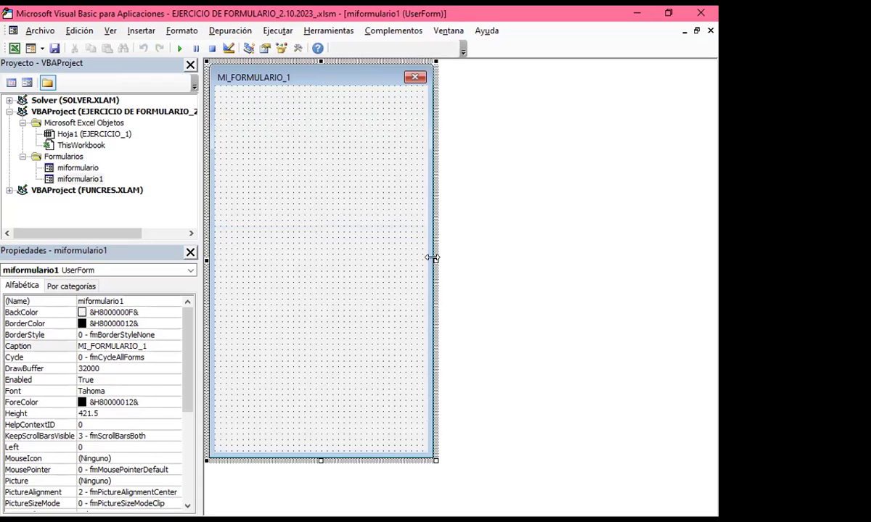
left_click_drag(432, 258, 502, 259)
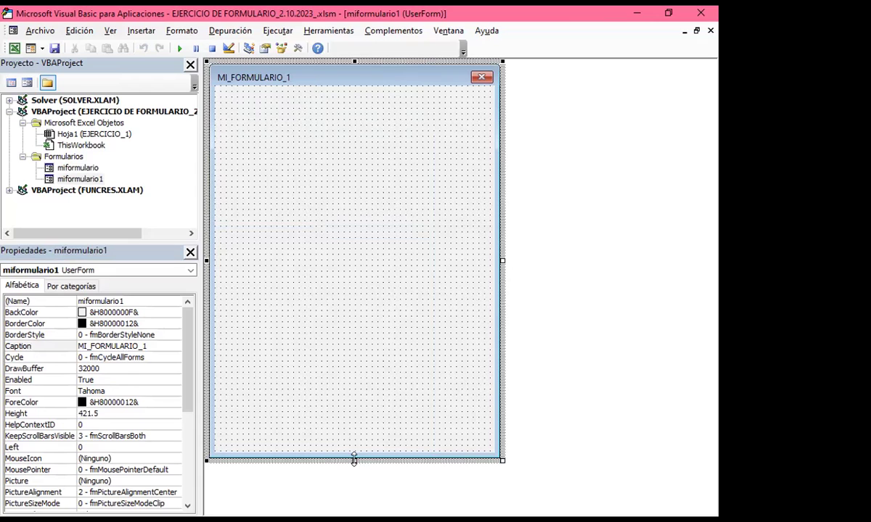
Step: Stretch the form down to height 474.75 and pick the Label tool from the Toolbox
left_click_drag(354, 460, 354, 510)
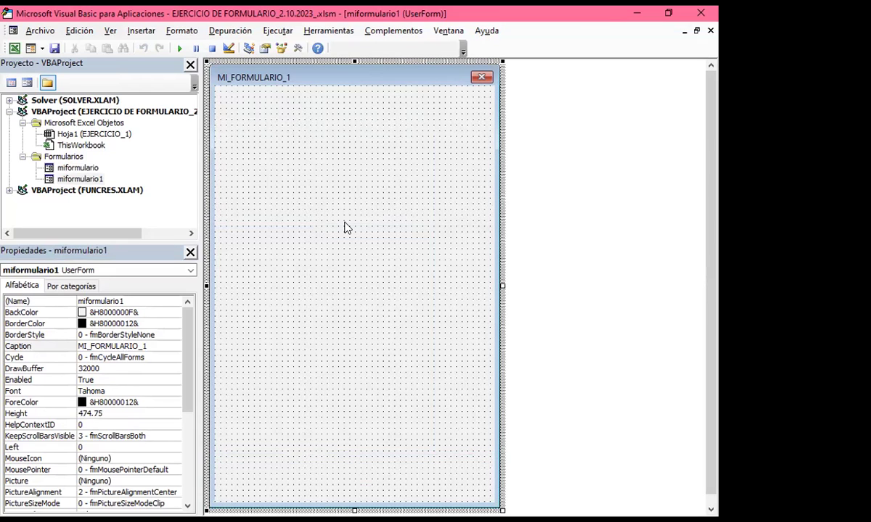
left_click(432, 317)
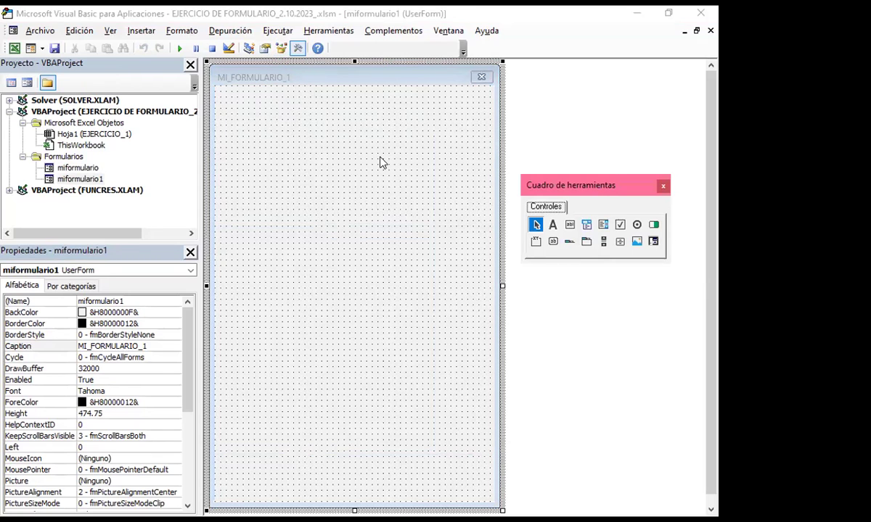
left_click(567, 186)
left_click(554, 226)
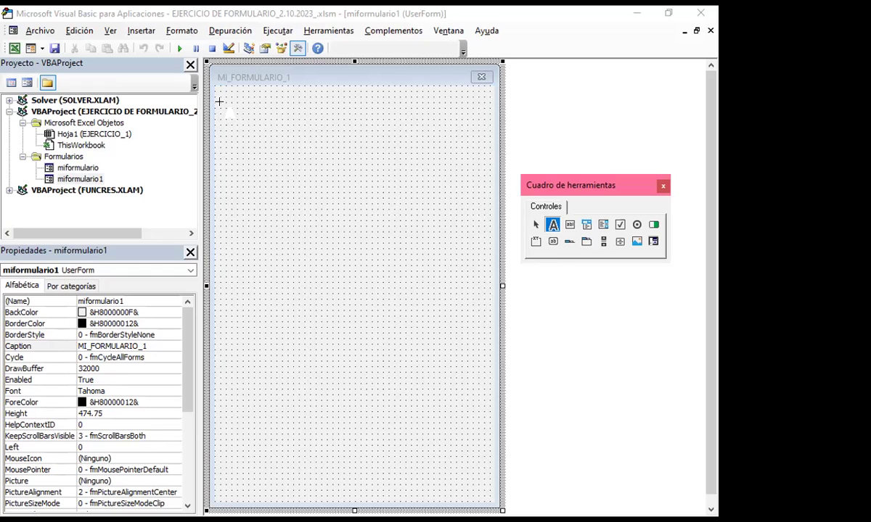
Step: Draw a label at the form's top-left and change its caption to NOMBRE
left_click_drag(219, 102, 347, 132)
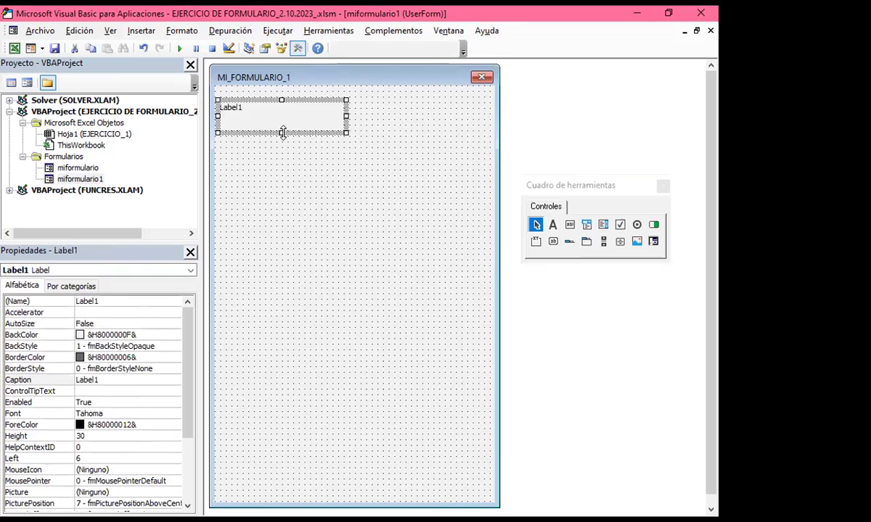
left_click(247, 108)
left_click_drag(248, 108, 179, 114)
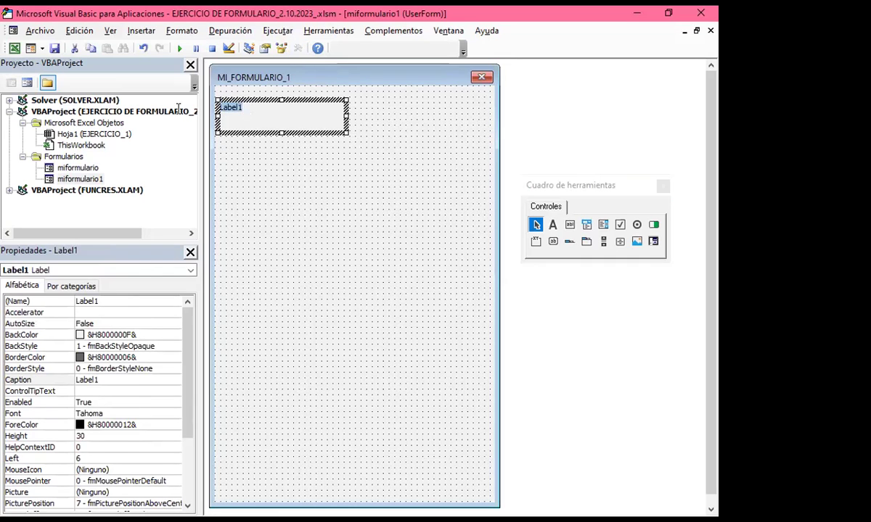
type("NOMBRE")
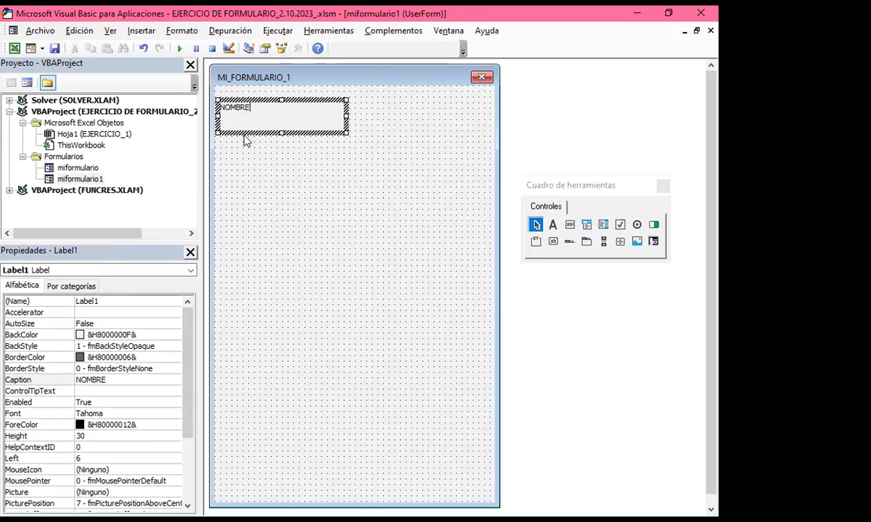
left_click(232, 129)
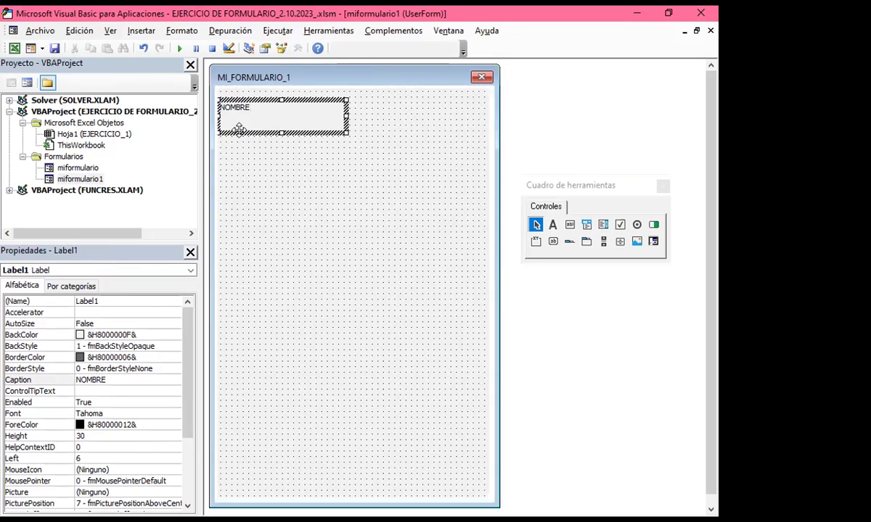
Step: Give the NOMBRE label a light cyan background from the Paleta colours
left_click(174, 338)
left_click(174, 338)
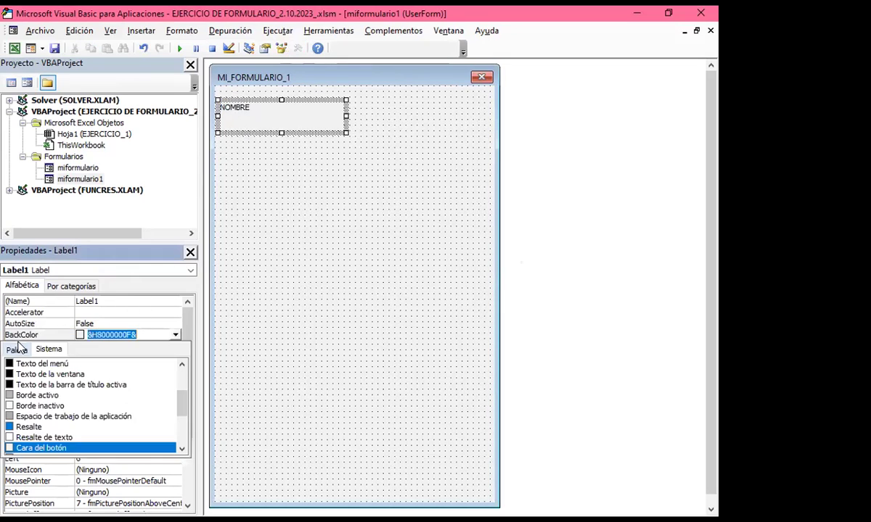
left_click(16, 349)
left_click(70, 378)
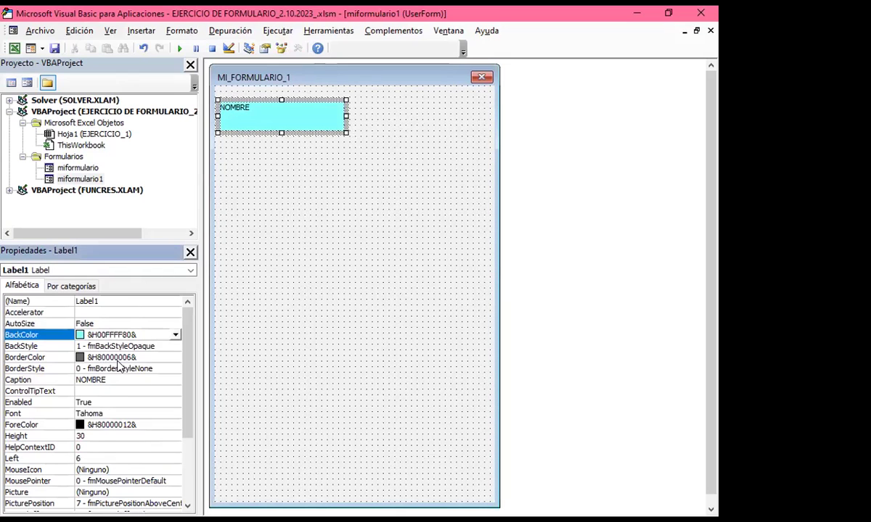
Step: Set the NOMBRE label's font to bold (Negrita), size 14
left_click(87, 413)
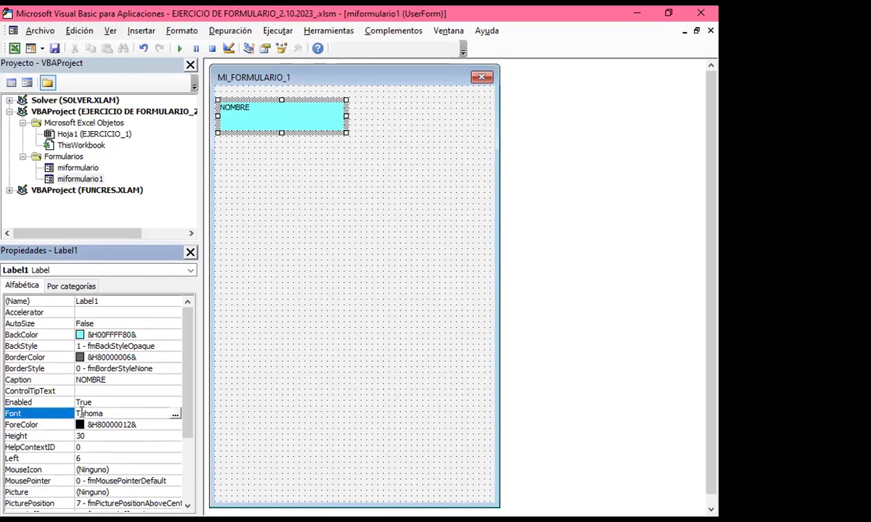
left_click(174, 414)
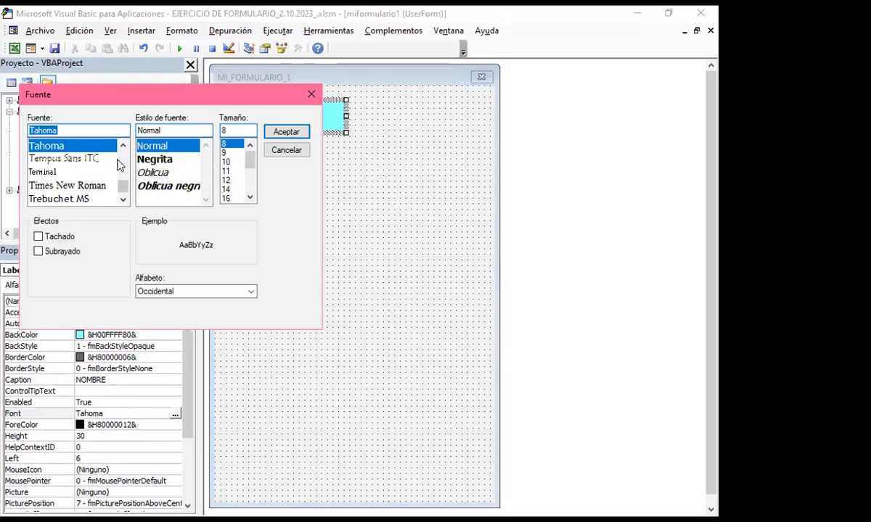
left_click(154, 159)
left_click(227, 189)
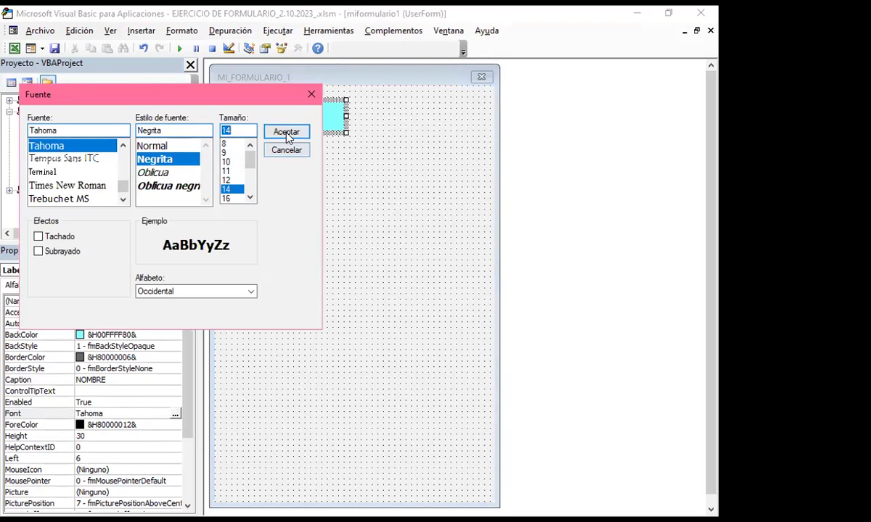
key("Return")
scroll(161, 435, "down", 2)
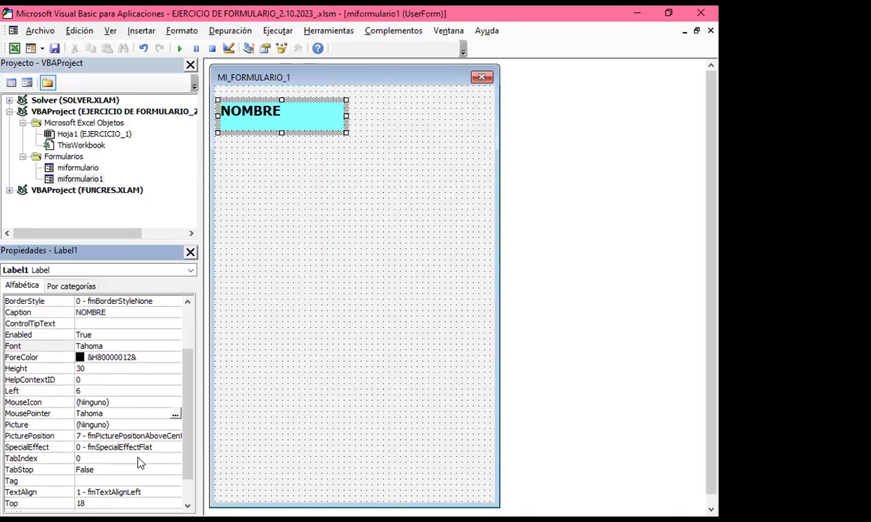
scroll(148, 440, "down", 3)
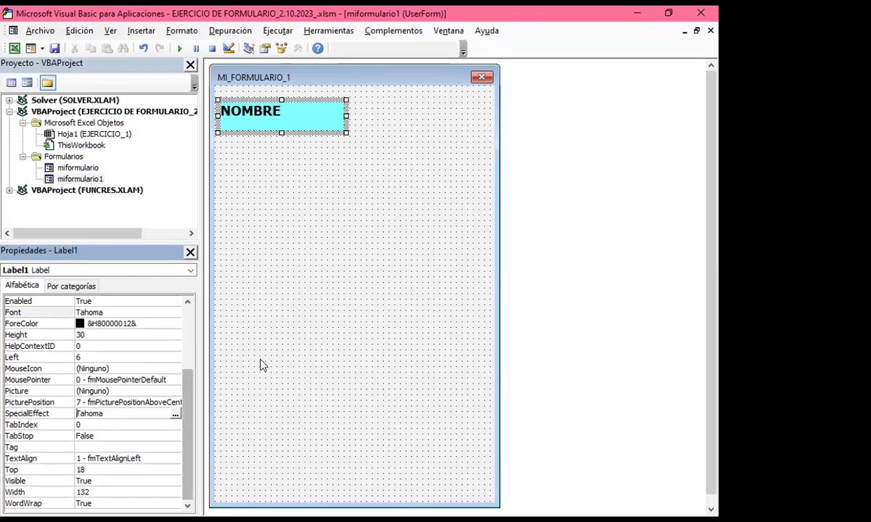
Step: Set the NOMBRE label's TextAlign to 2 - fmTextAlignCenter
left_click(254, 273)
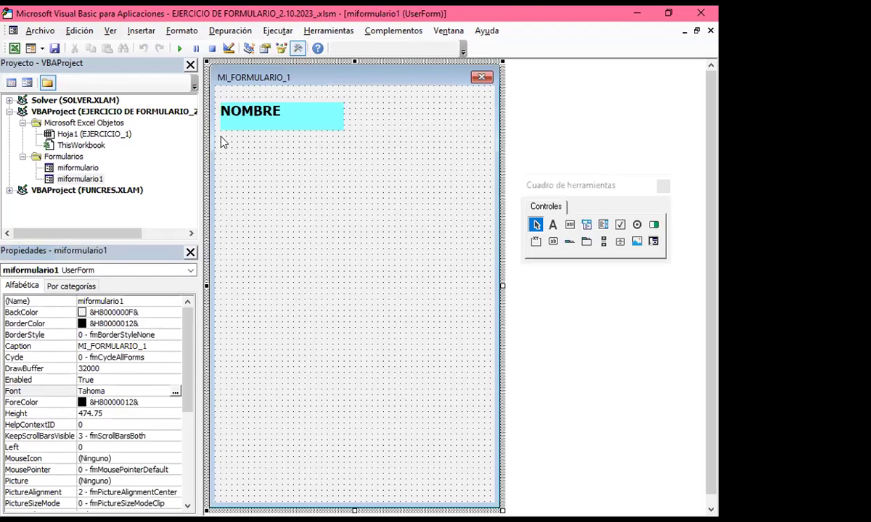
left_click(239, 119)
scroll(174, 411, "down", 1)
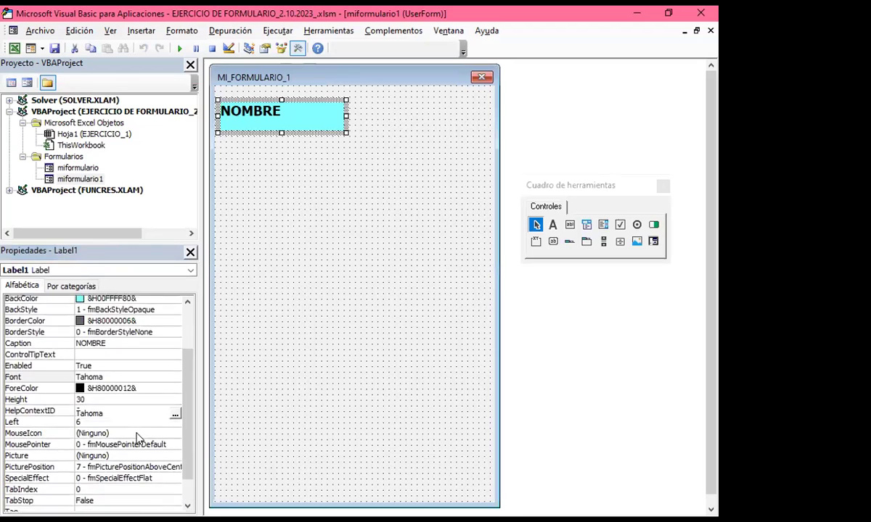
scroll(173, 457, "down", 1)
scroll(166, 436, "down", 1)
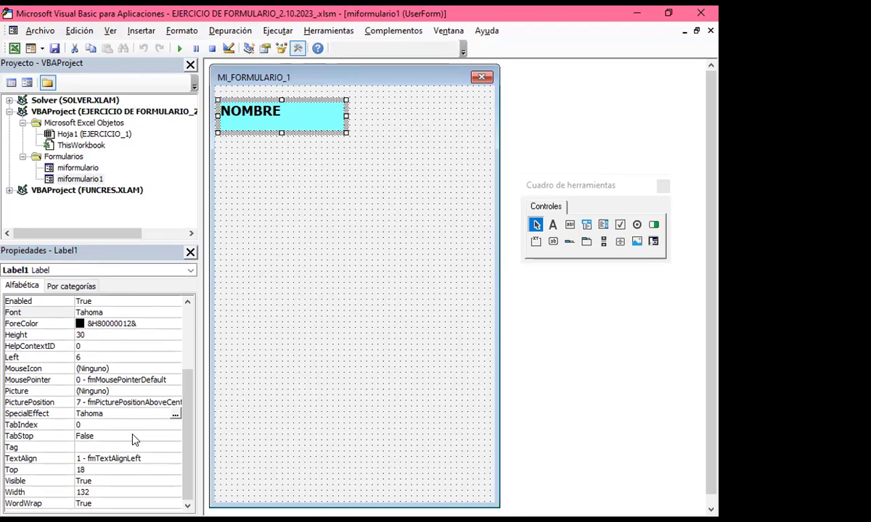
left_click(147, 412)
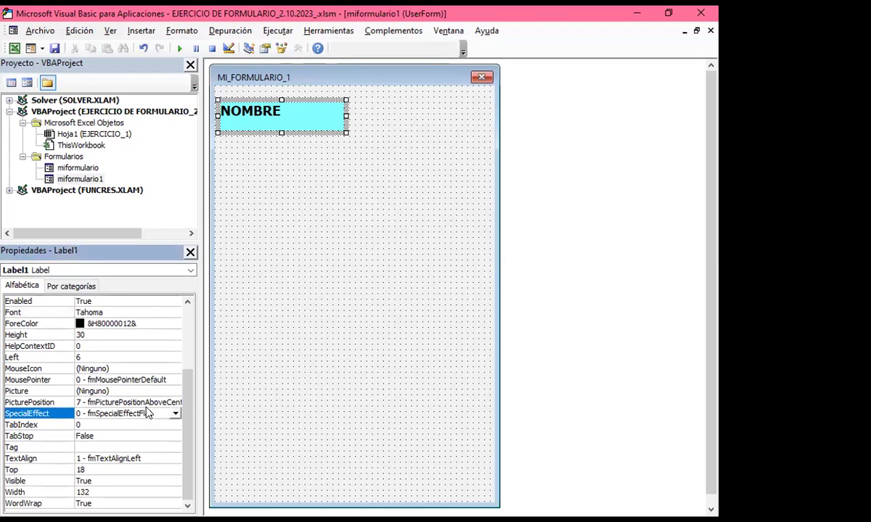
left_click(144, 458)
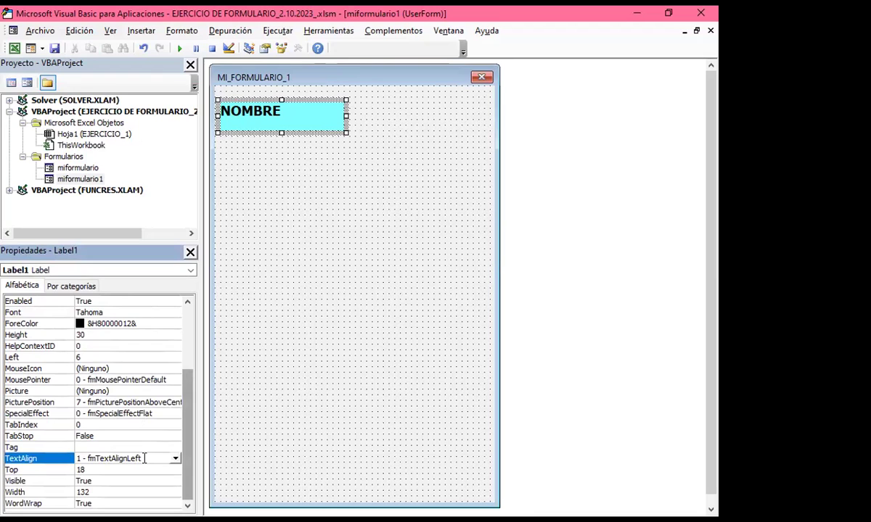
left_click(144, 459)
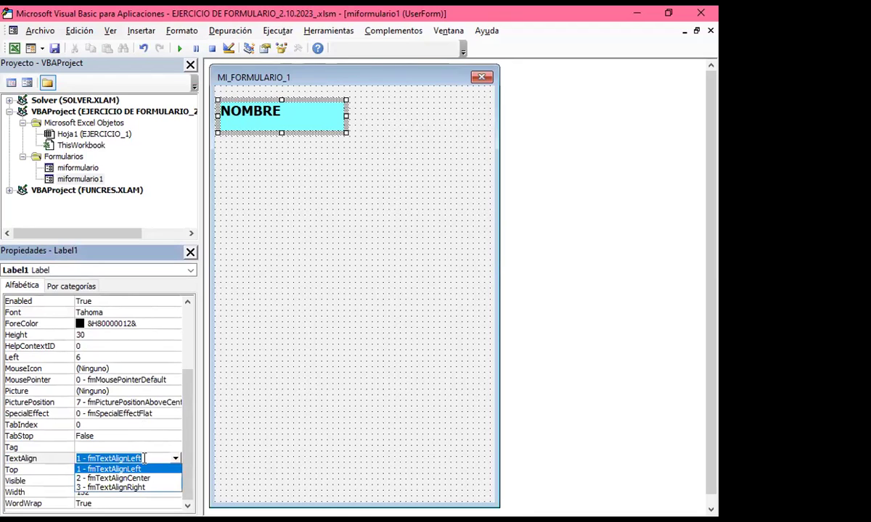
left_click(115, 478)
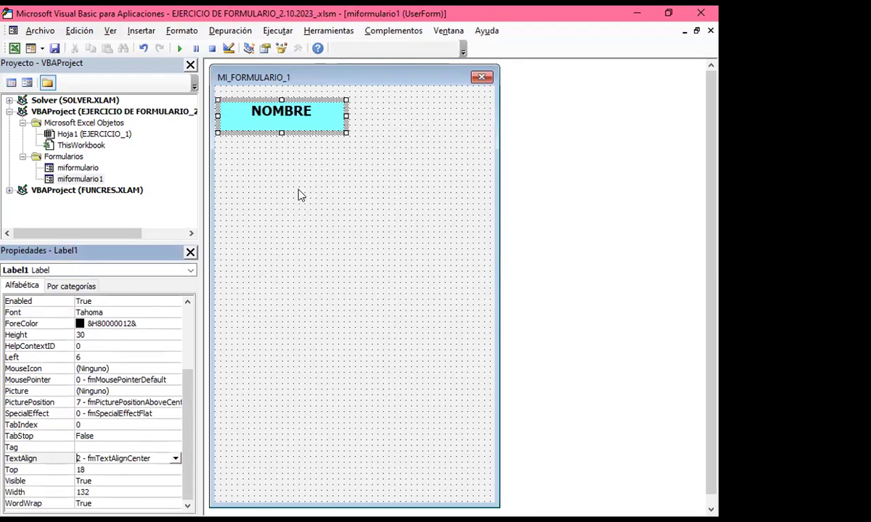
Step: Shorten the label to height 24 and set SpecialEffect to 2 - fmSpecialEffectSunken
left_click(315, 129)
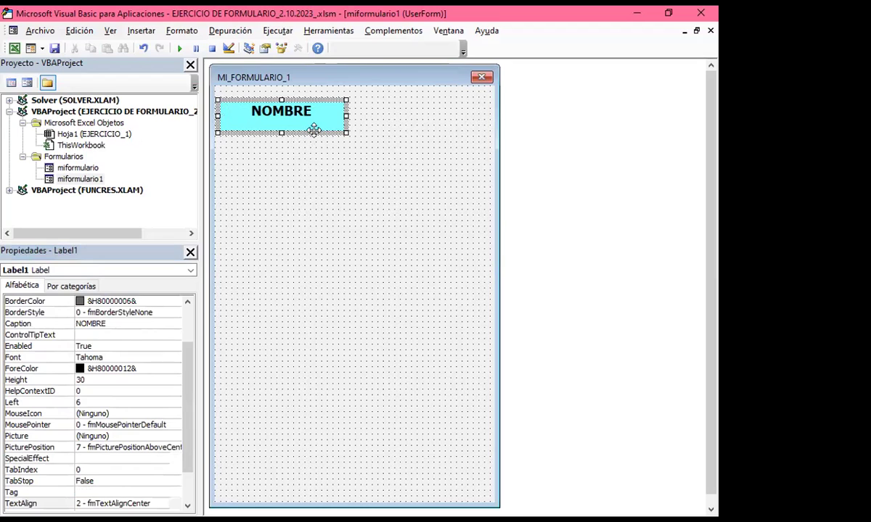
left_click(315, 129)
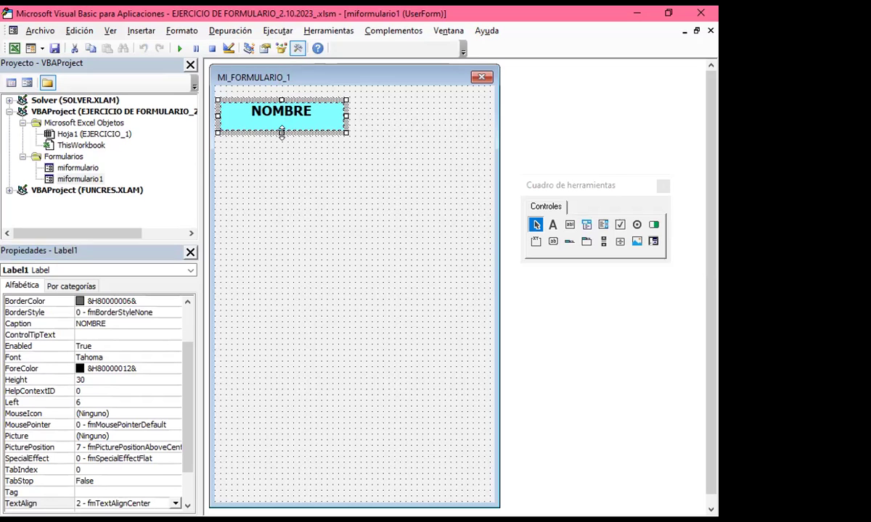
left_click_drag(282, 132, 282, 128)
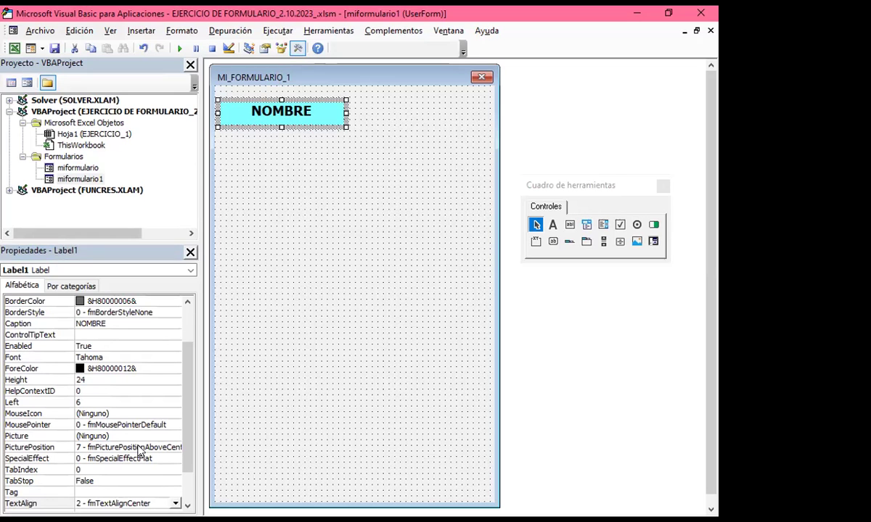
scroll(156, 423, "down", 2)
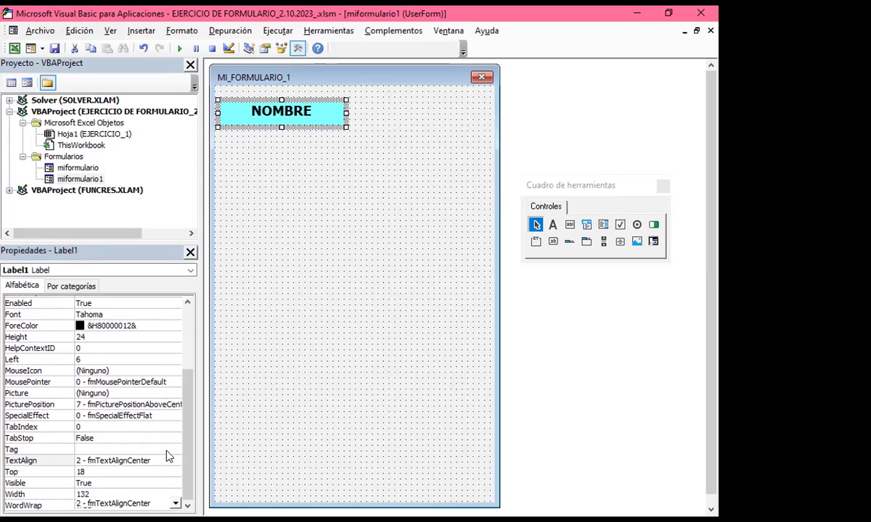
double_click(119, 415)
left_click(175, 414)
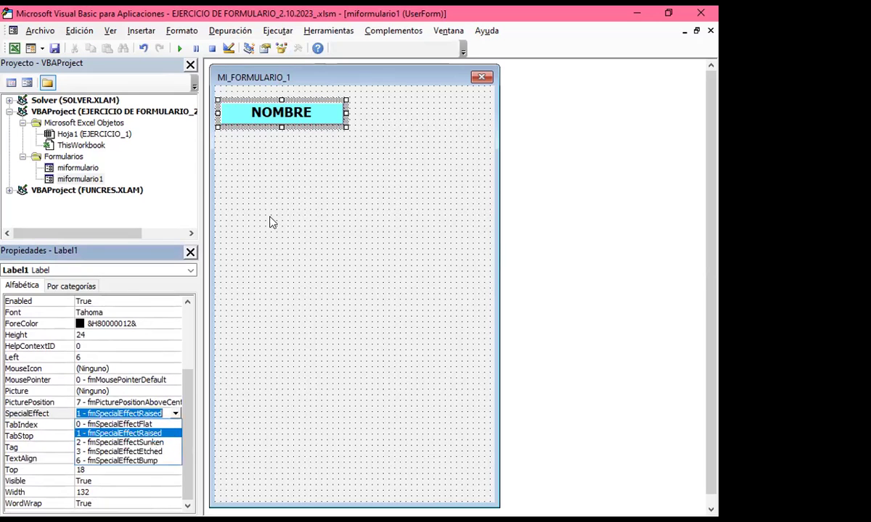
left_click(289, 139)
Step: Restore the NOMBRE label's height to 30 and nudge it up one grid step
left_click(281, 127)
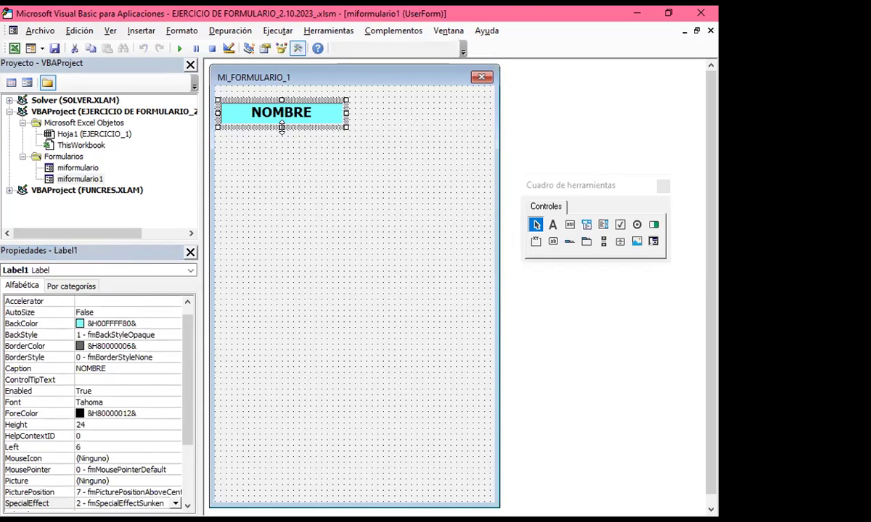
left_click(276, 148)
left_click(267, 114)
left_click_drag(281, 128, 281, 133)
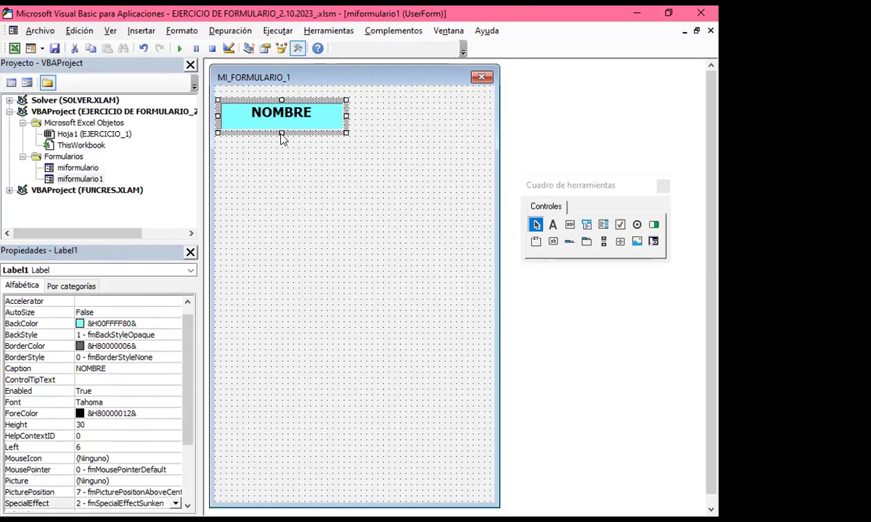
key("Up")
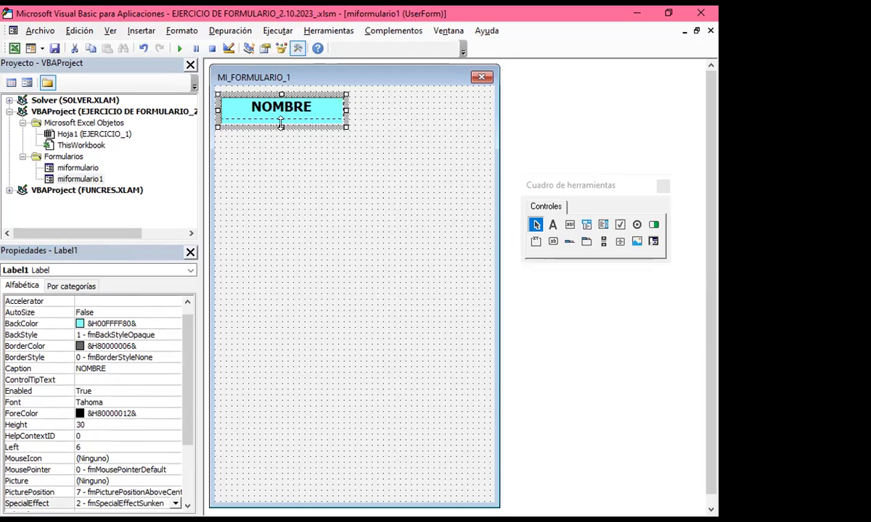
Step: Copy the NOMBRE label with Ctrl+C and paste one copy below the original
left_click(285, 167)
left_click(306, 120)
key("ctrl+c")
key("ctrl+v")
mouse_move(317, 306)
left_mouse_down()
mouse_move(304, 307)
mouse_move(236, 177)
left_mouse_up()
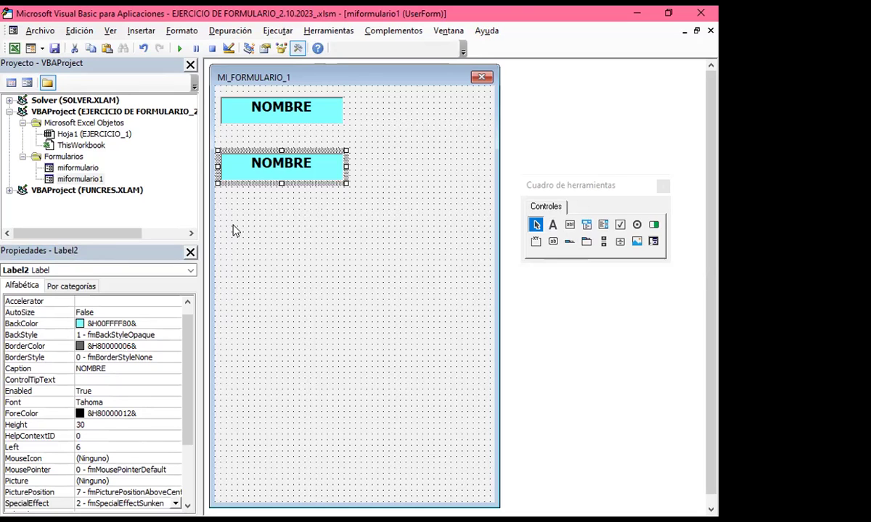
Step: Paste more NOMBRE copies and align all five into a column down the left side
left_click(244, 181)
left_click(245, 182)
key("ctrl+v")
mouse_move(290, 317)
left_mouse_down()
mouse_move(313, 311)
mouse_move(237, 245)
left_mouse_up()
left_click_drag(307, 311, 225, 303)
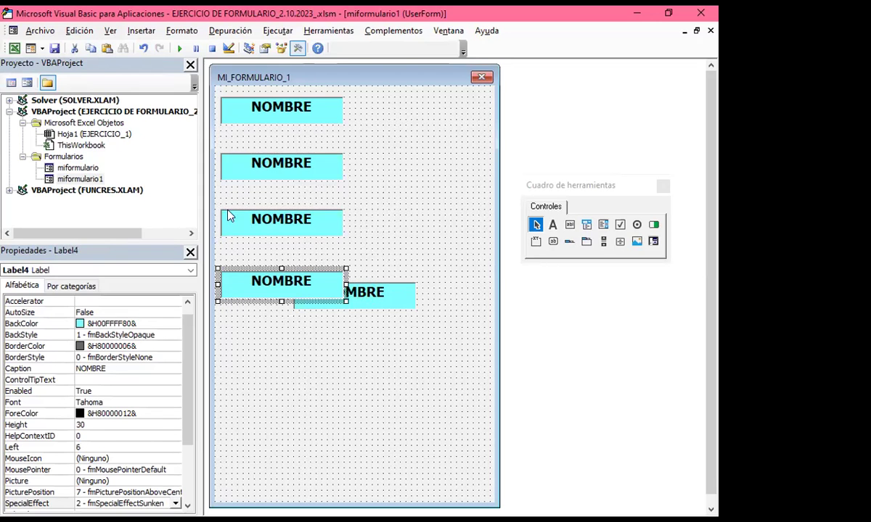
left_click(262, 354)
left_click(374, 301)
left_click_drag(374, 312, 285, 357)
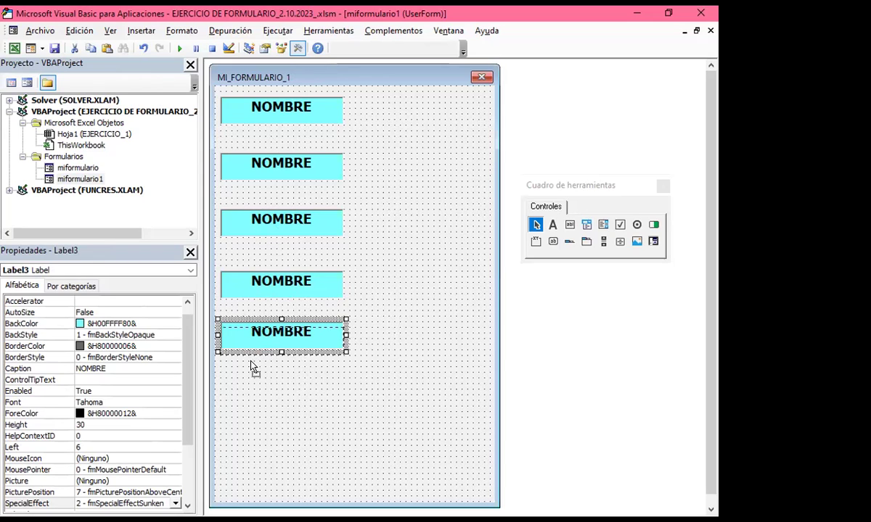
left_click_drag(253, 369, 247, 373)
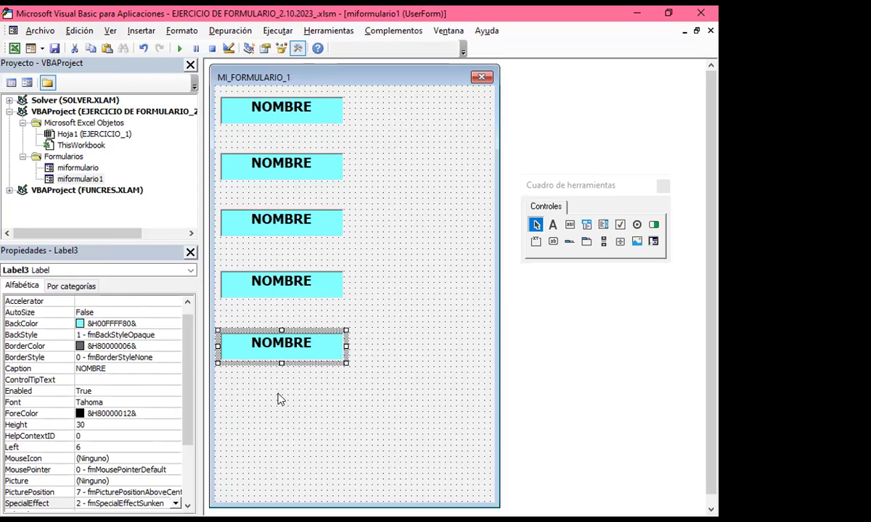
Step: Rename the second label's caption to APELLIDO
left_click(263, 374)
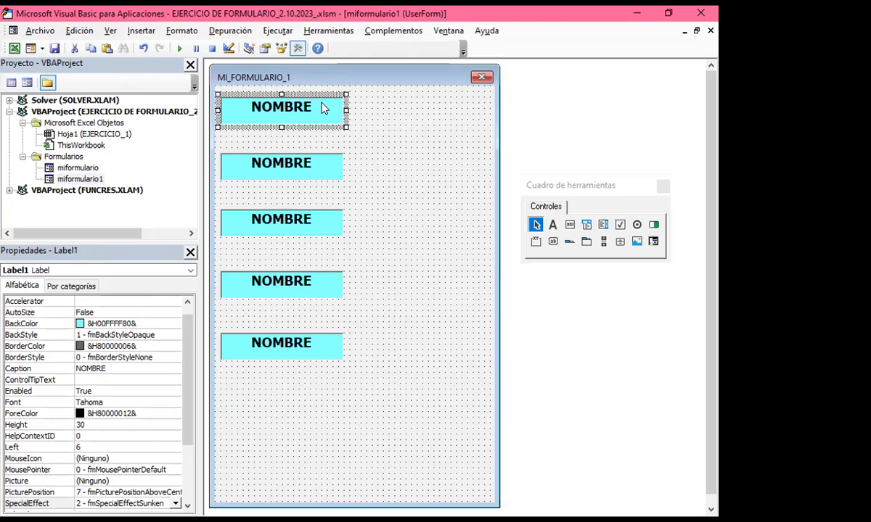
left_click(291, 173)
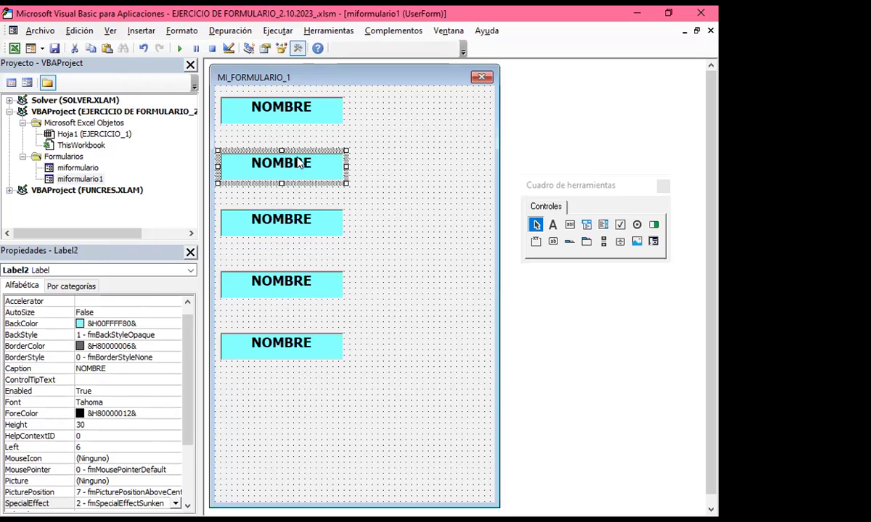
left_click(254, 167)
left_click_drag(251, 164, 341, 170)
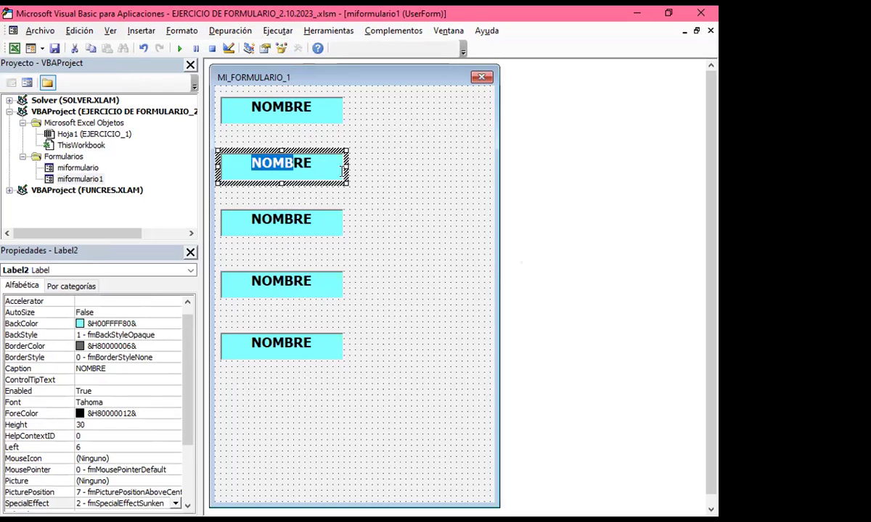
type("APELLIDO")
Step: Change the third label's caption to DIRECCIÓN
left_click(255, 225)
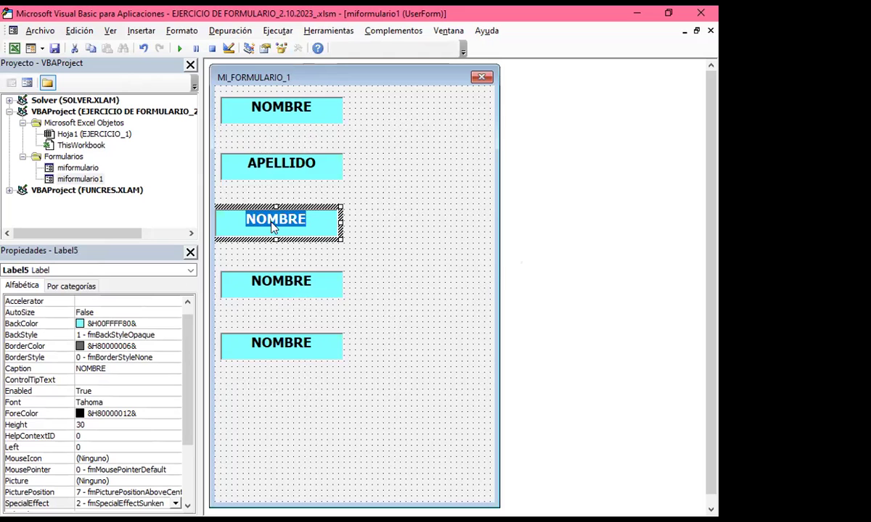
left_click(389, 272)
left_click(236, 210)
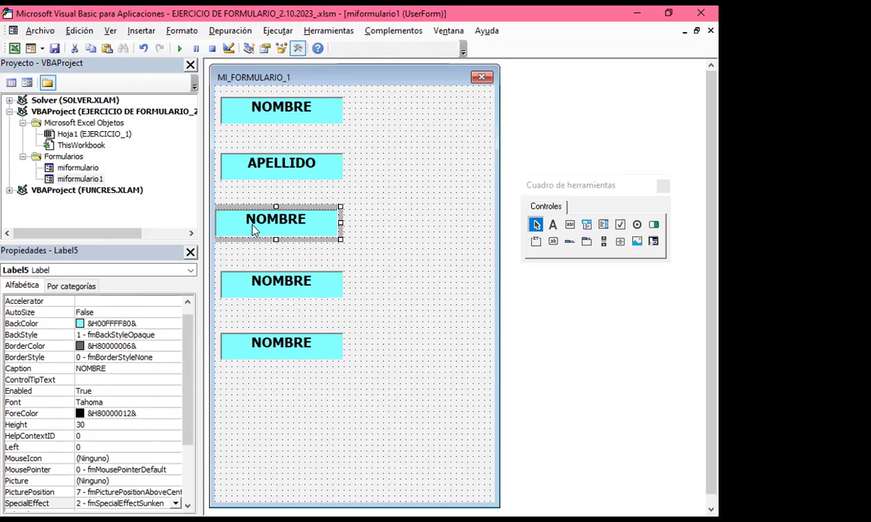
double_click(276, 226)
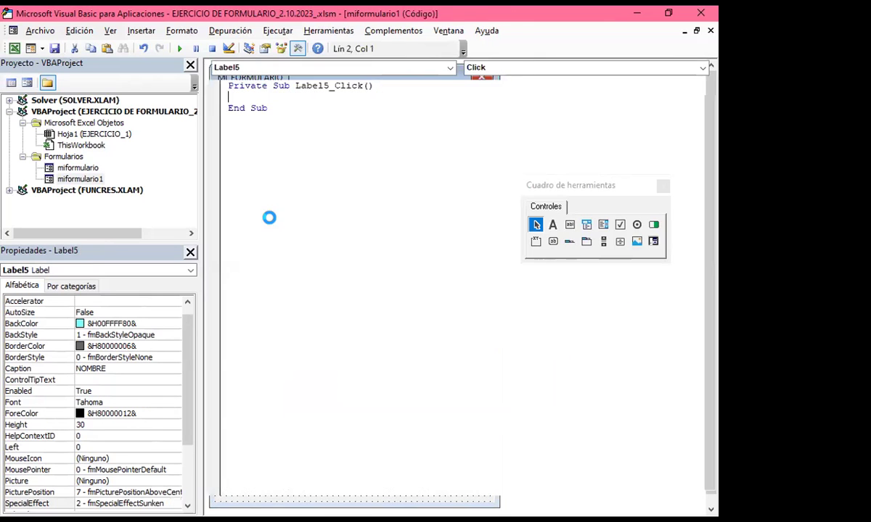
left_click(710, 31)
left_click(280, 226)
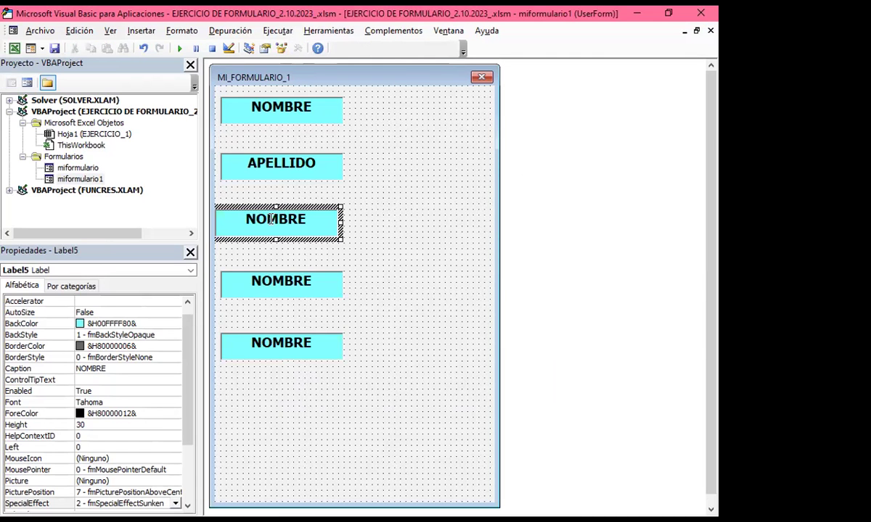
key("BackSpace")
key("BackSpace")
key("BackSpace")
Step: Change the fourth label's caption to TELÉFONO
key("BackSpace")
key("BackSpace")
key("BackSpace")
type("DIRECCIÓN")
left_click(281, 282)
left_click(282, 283)
key("BackSpace")
key("BackSpace")
key("BackSpace")
key("BackSpace")
key("BackSpace")
key("BackSpace")
type("TEL+EFONO")
key("BackSpace")
key("BackSpace")
key("BackSpace")
key("BackSpace")
key("BackSpace")
key("BackSpace")
type("ÉFONO")
Step: Change the bottom label's caption to DEPARTAMENTO
left_click(286, 352)
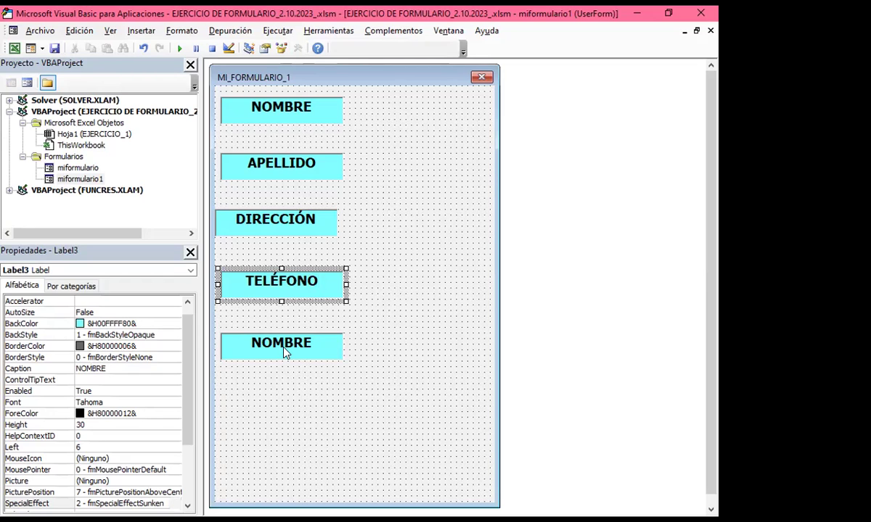
left_click(278, 339)
key("BackSpace")
key("BackSpace")
key("BackSpace")
key("Delete")
key("Delete")
key("Delete")
type("DEPARTAMENTO")
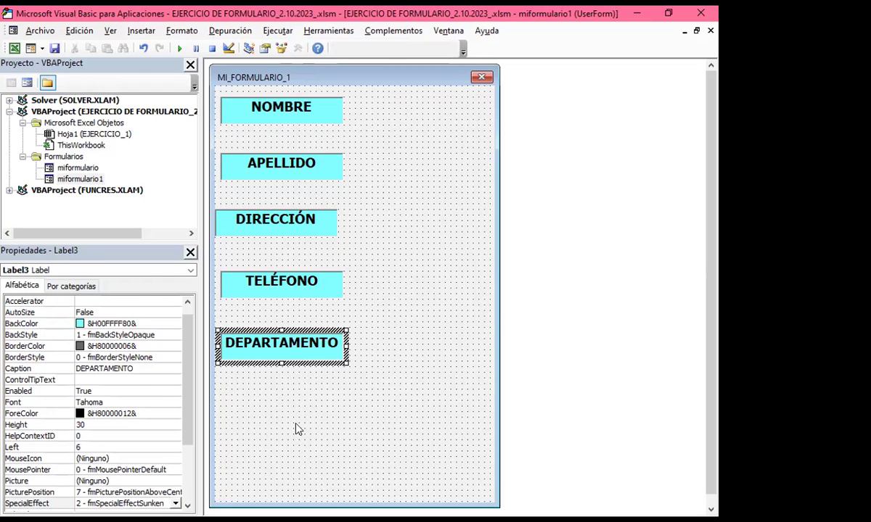
left_click(297, 391)
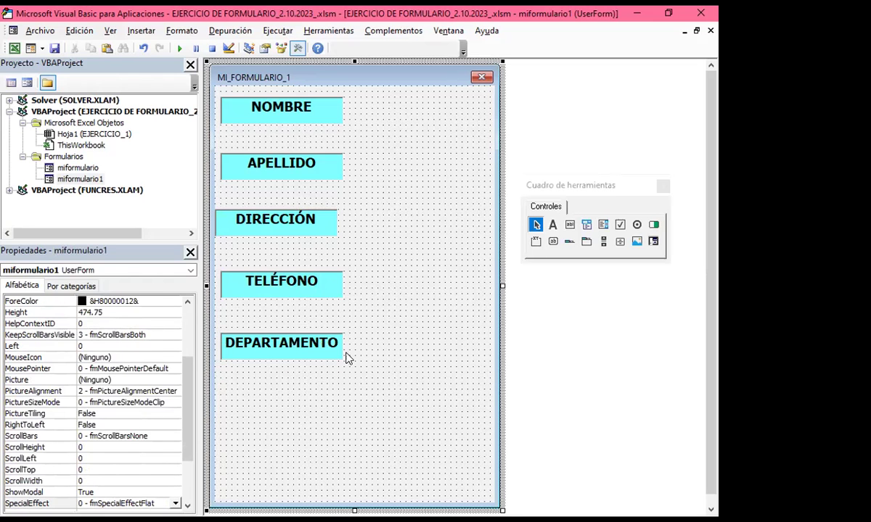
Step: Nudge the DIRECCIÓN label right to Left 6, in line with the other labels
left_click(317, 231)
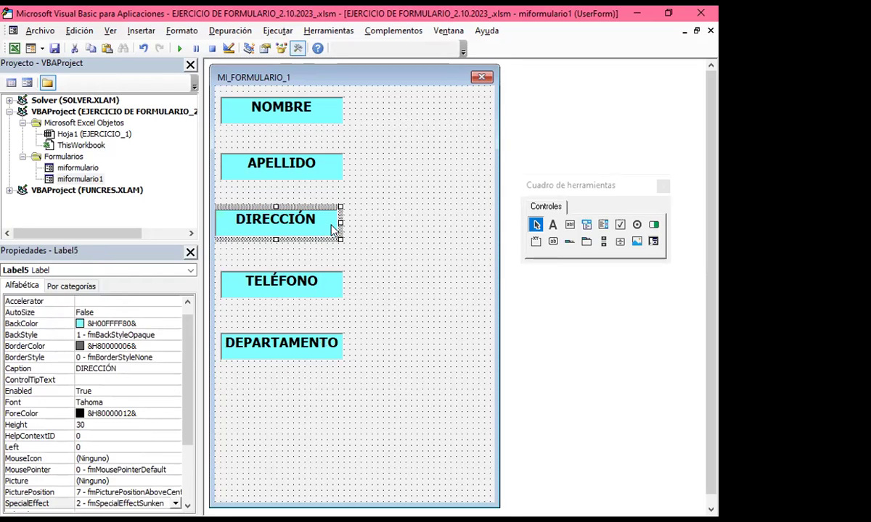
double_click(283, 241)
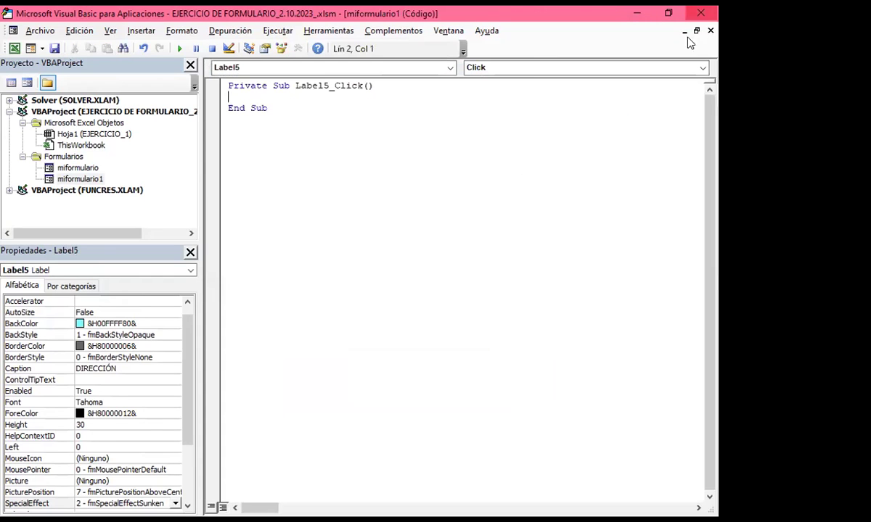
left_click(709, 31)
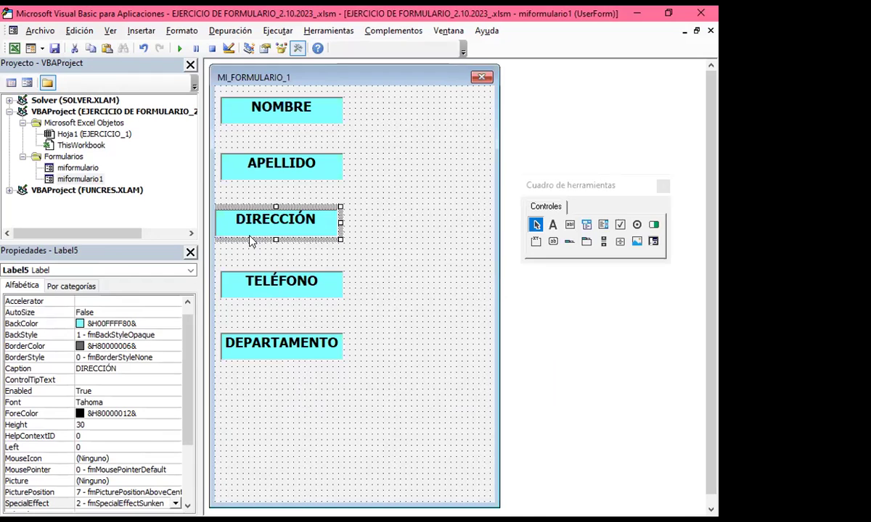
double_click(243, 237)
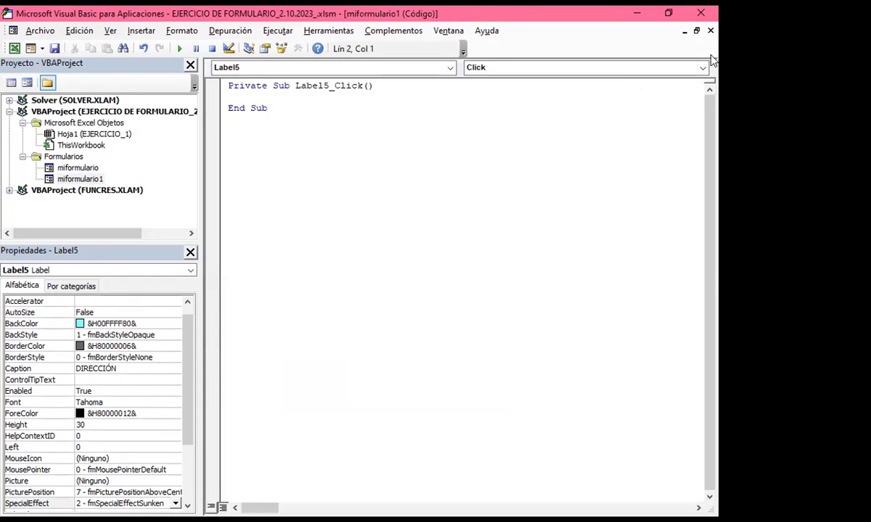
left_click(710, 30)
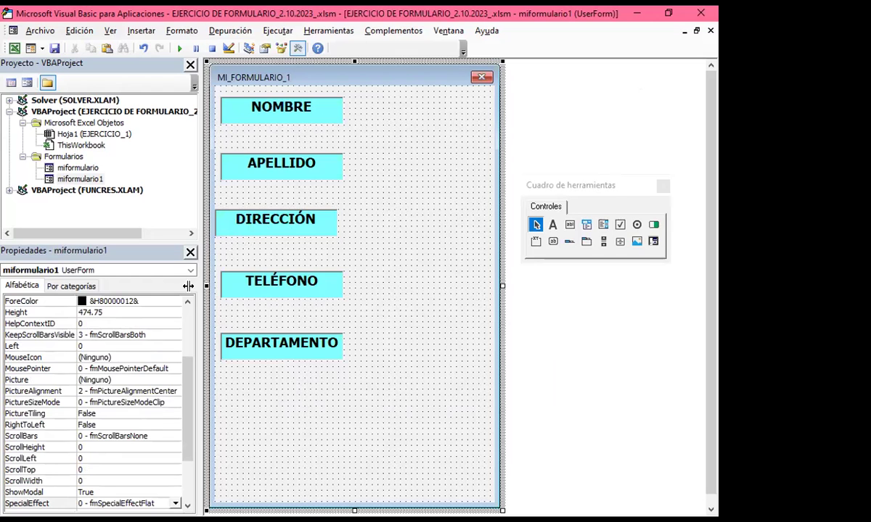
left_click(242, 230)
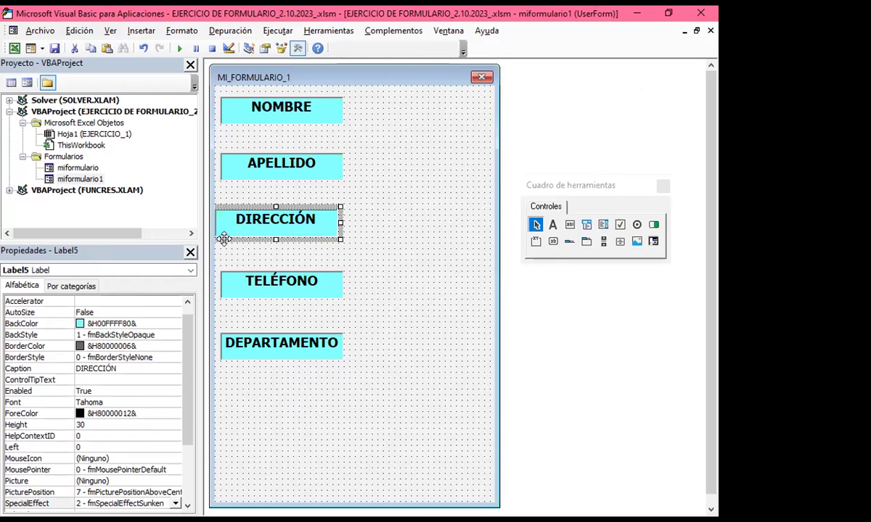
left_click_drag(232, 247, 236, 247)
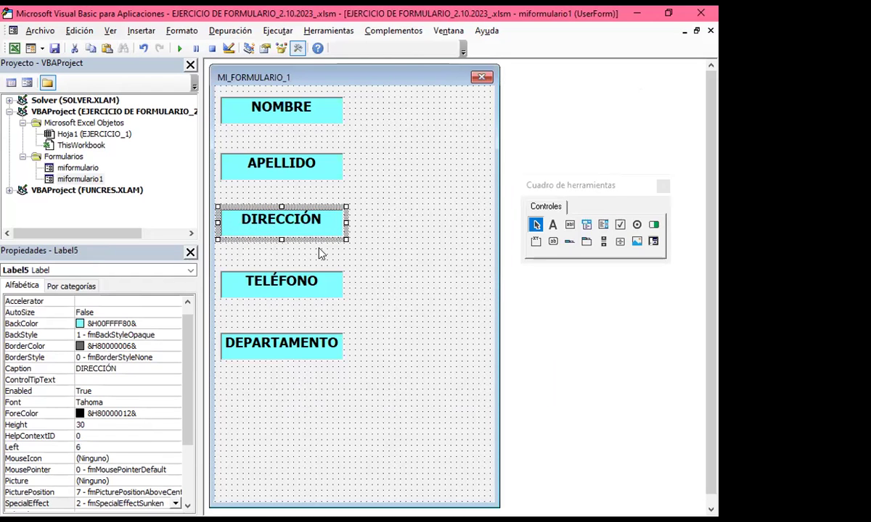
left_click(376, 273)
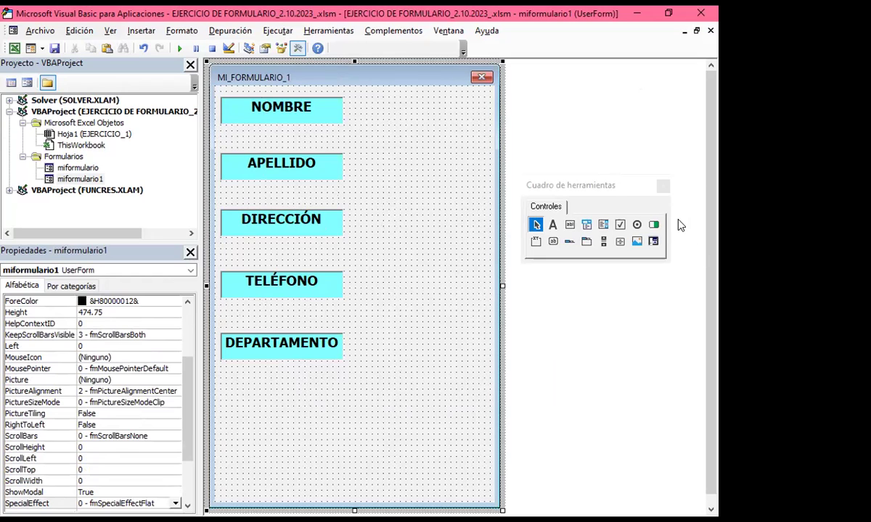
Step: Draw a text box beside NOMBRE, widening both the form and the box
left_click(570, 225)
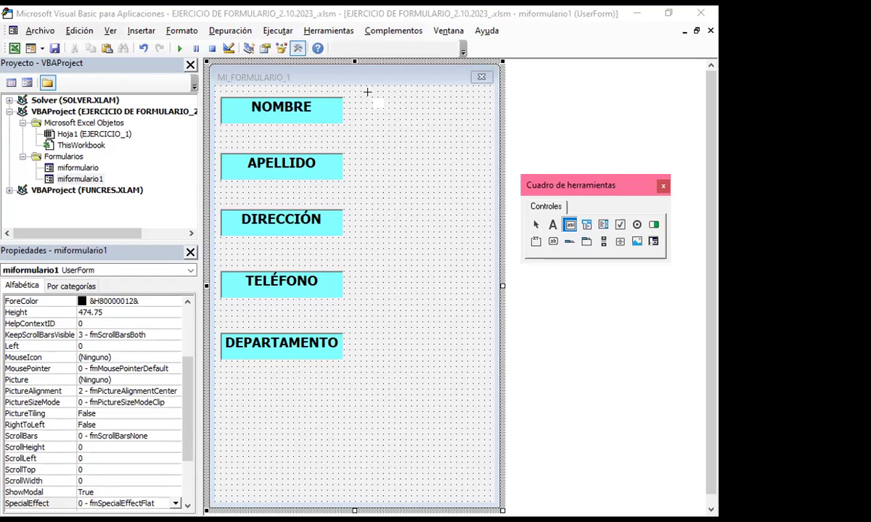
left_click_drag(367, 95, 492, 121)
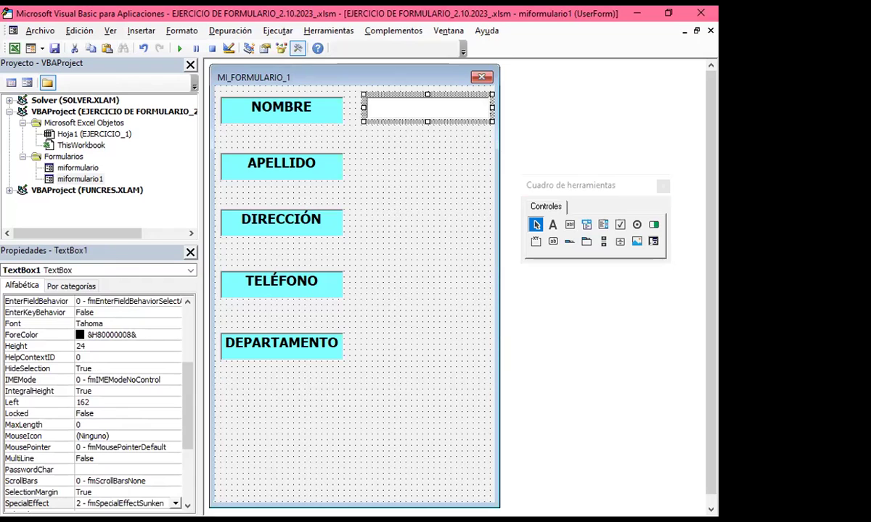
left_click(454, 468)
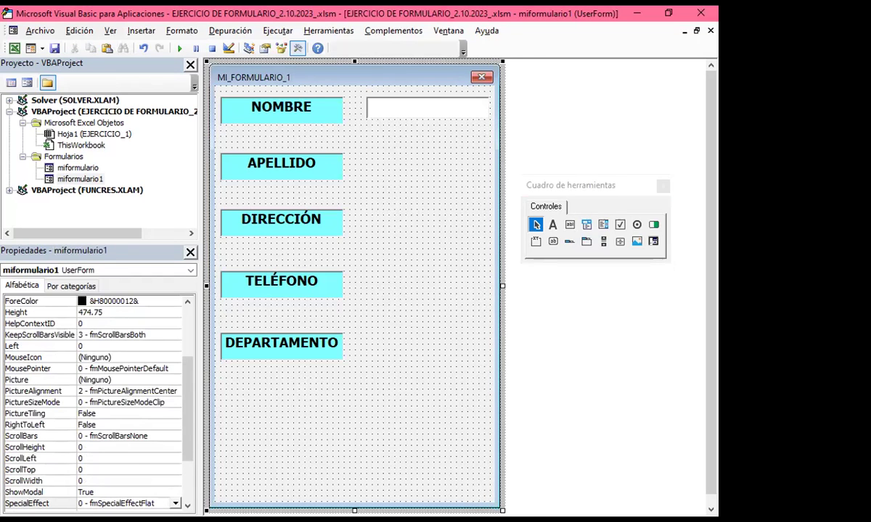
left_click_drag(502, 510, 533, 508)
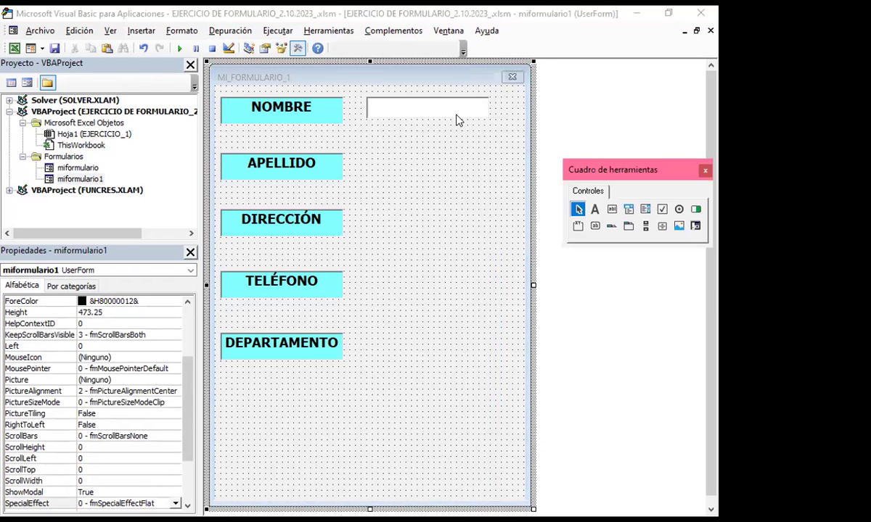
left_click(457, 110)
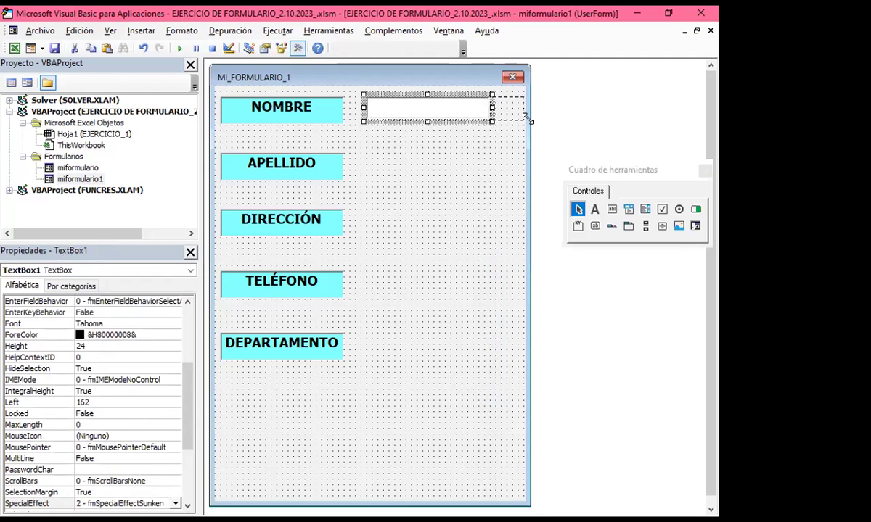
left_click_drag(492, 122, 524, 124)
left_click(404, 160)
left_click(416, 113)
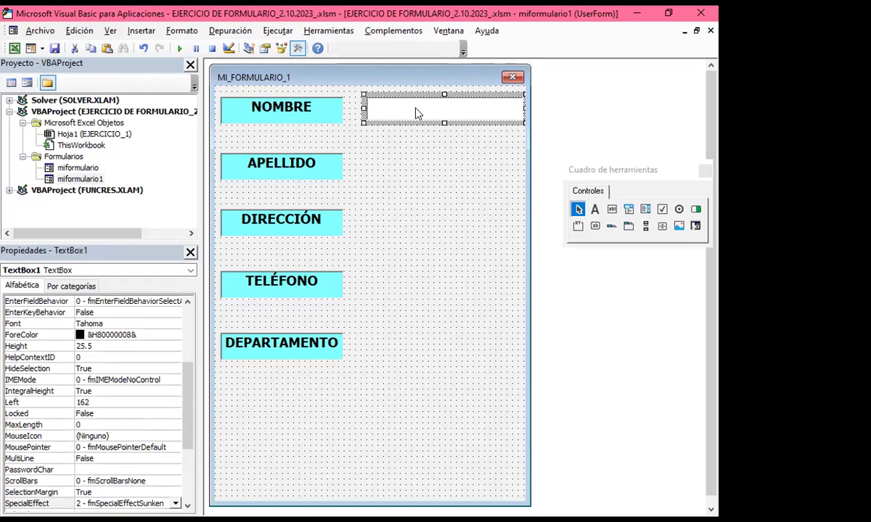
left_click(368, 156)
Step: Paste a copy of the text box beside APELLIDO and align it with the NOMBRE box
key("ctrl+v")
left_click_drag(383, 307, 468, 176)
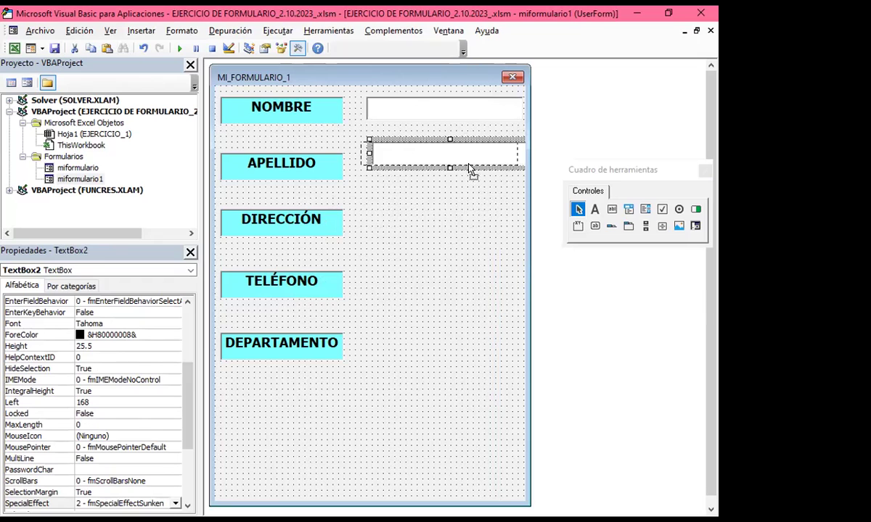
left_click_drag(466, 173, 462, 183)
left_click(435, 236)
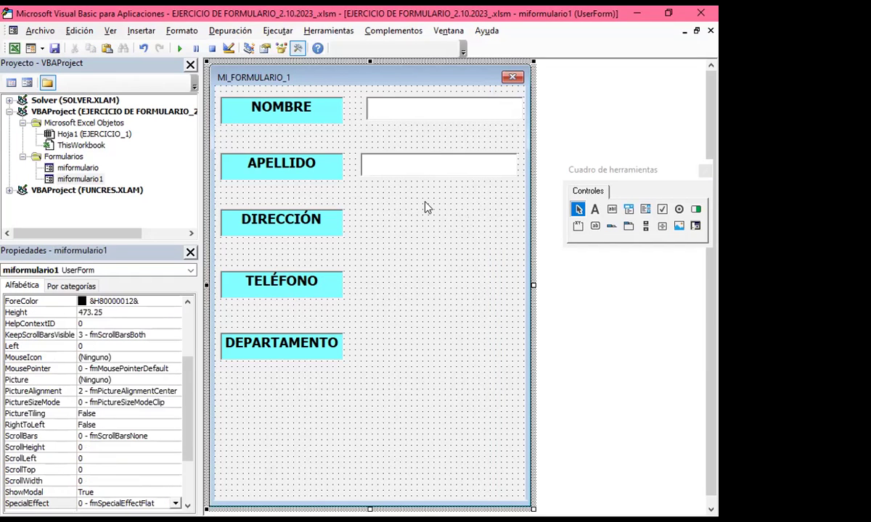
left_click(430, 118)
left_click_drag(432, 121, 442, 121)
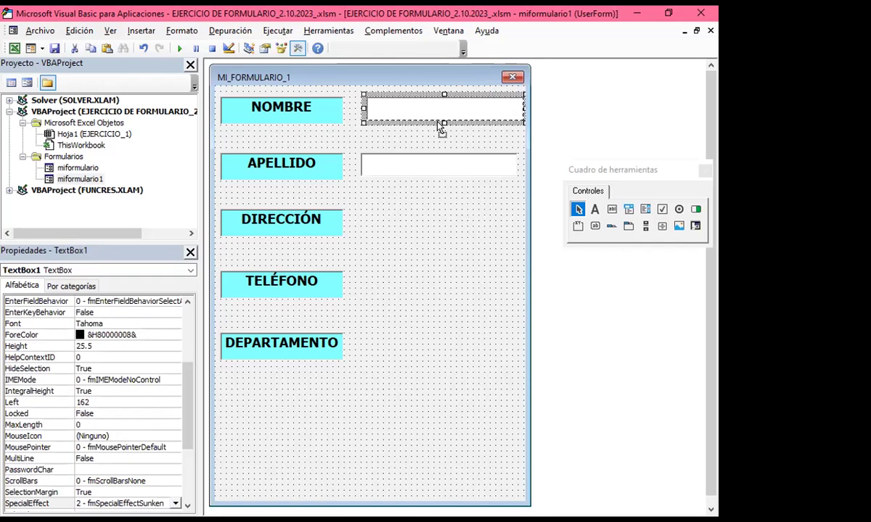
left_click(439, 196)
left_click(428, 170)
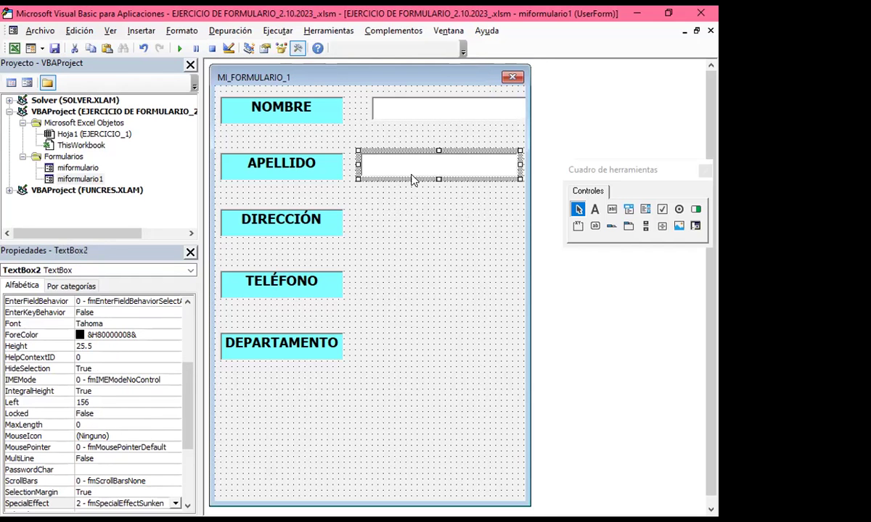
left_click(404, 177)
left_click_drag(428, 187, 448, 187)
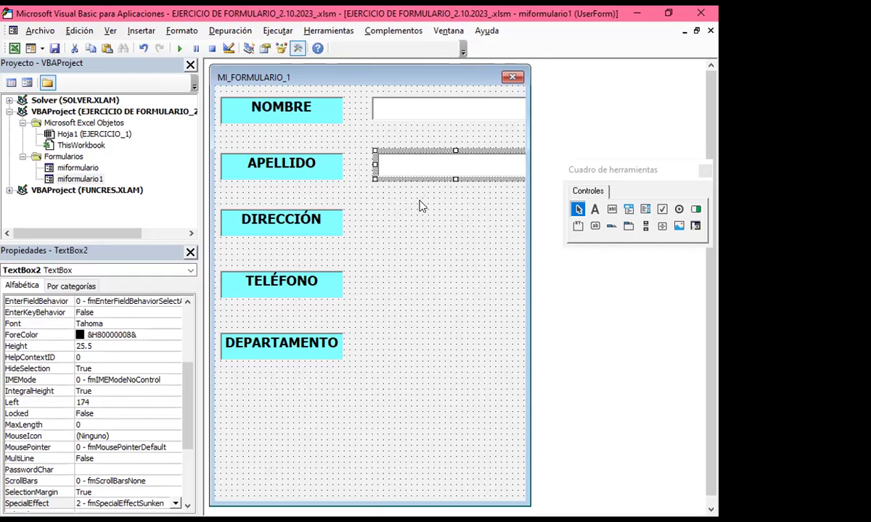
left_click(385, 218)
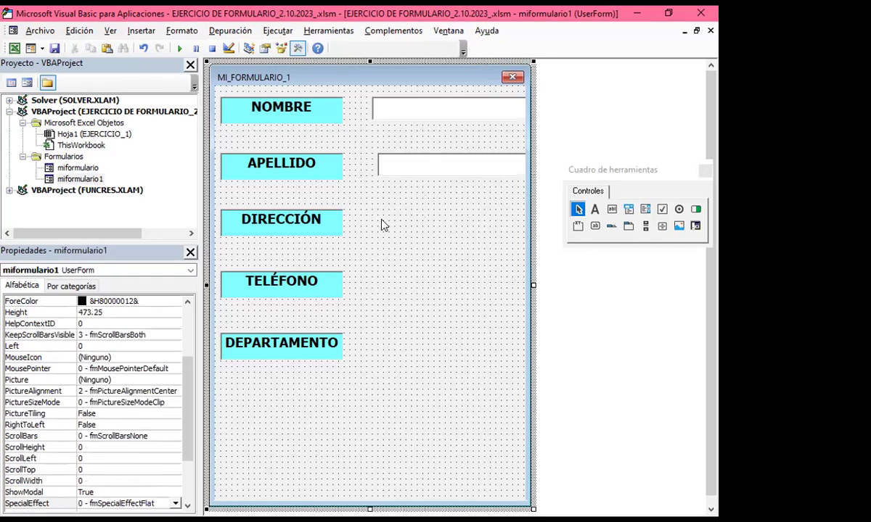
left_click(389, 169)
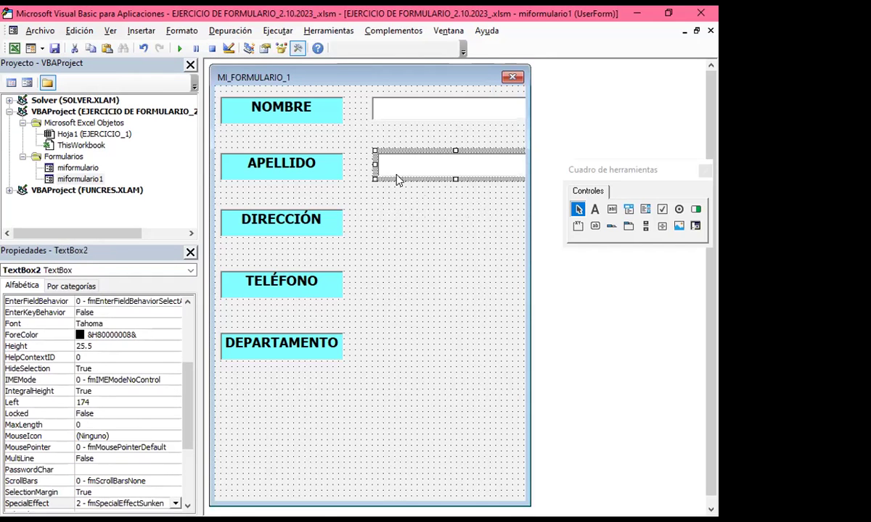
key("Left")
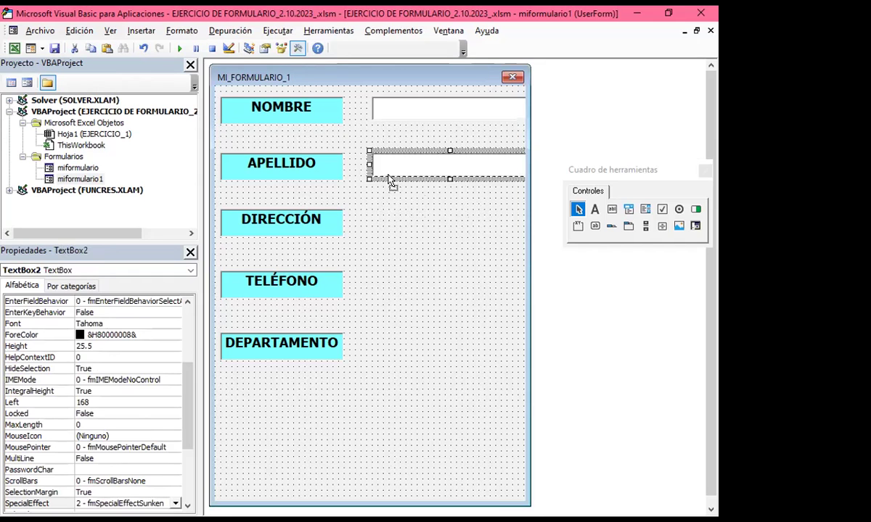
Step: Paste three more text boxes beside DIRECCIÓN, TELÉFONO and DEPARTAMENTO
left_click(389, 213)
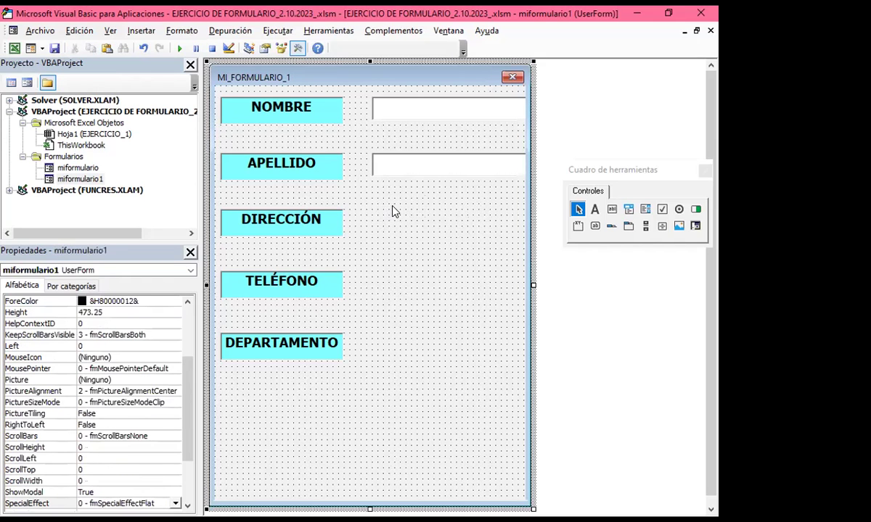
key("ctrl+v")
left_click_drag(389, 301, 471, 241)
left_click(441, 297)
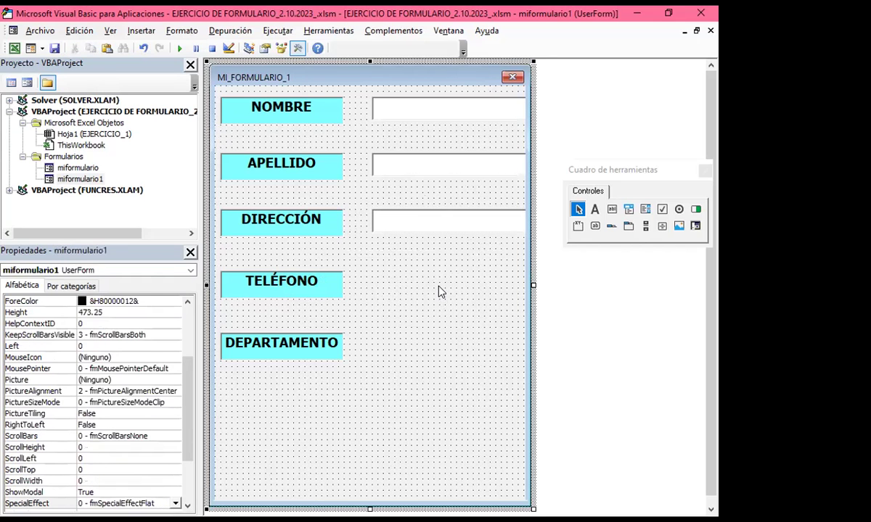
key("ctrl+v")
mouse_move(374, 306)
left_mouse_down()
mouse_move(470, 299)
mouse_move(461, 296)
left_mouse_up()
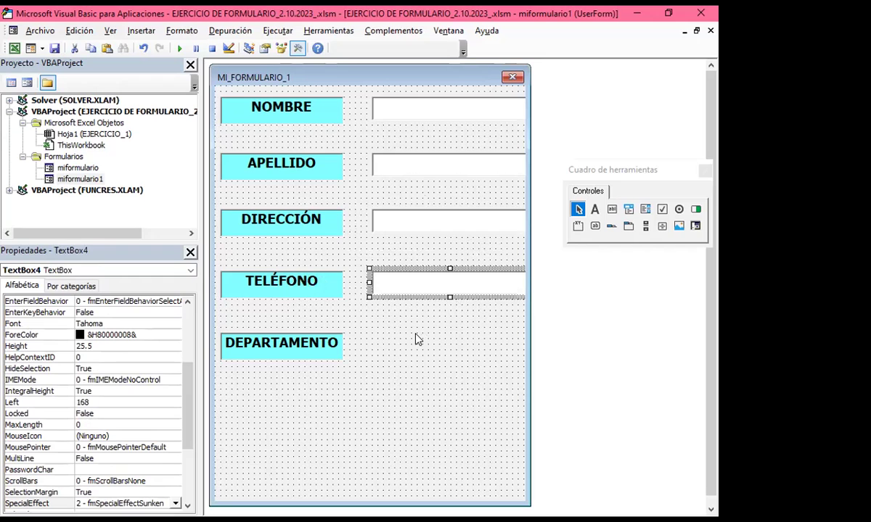
key("ctrl+v")
mouse_move(389, 304)
left_mouse_down()
mouse_move(440, 356)
mouse_move(464, 361)
left_mouse_up()
left_click(451, 401)
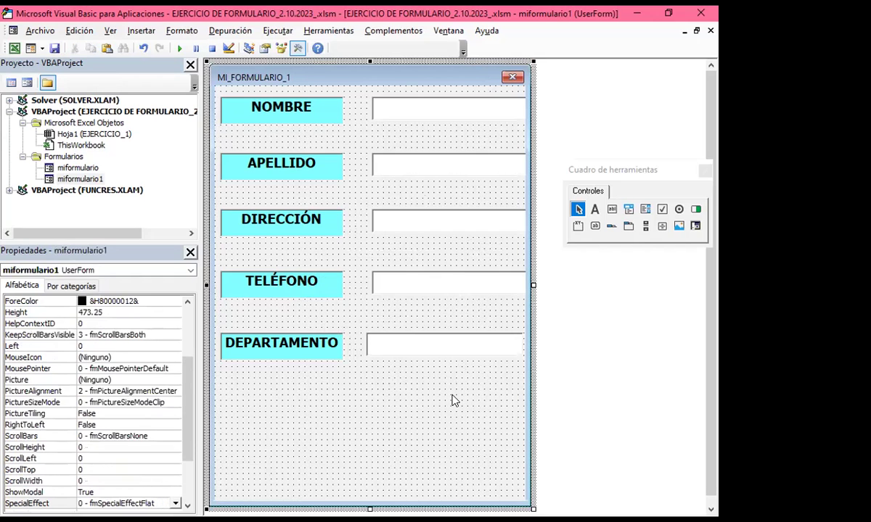
left_click(412, 357)
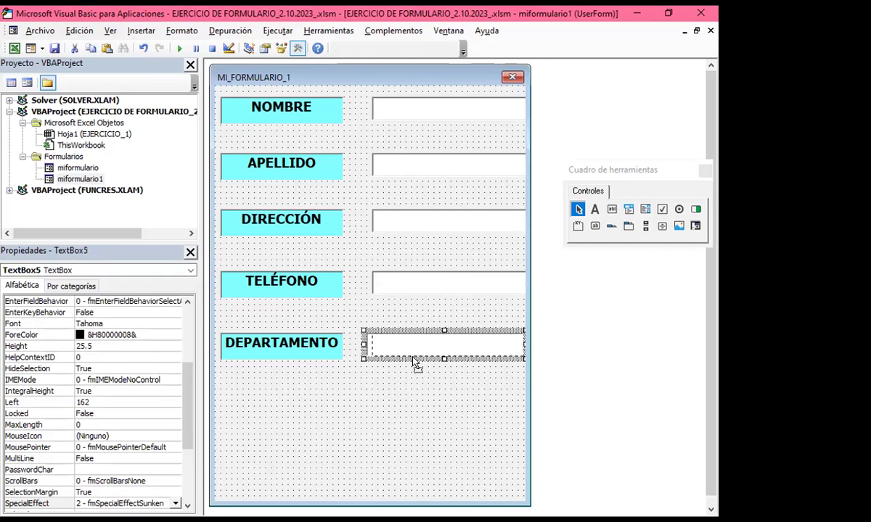
left_click(398, 408)
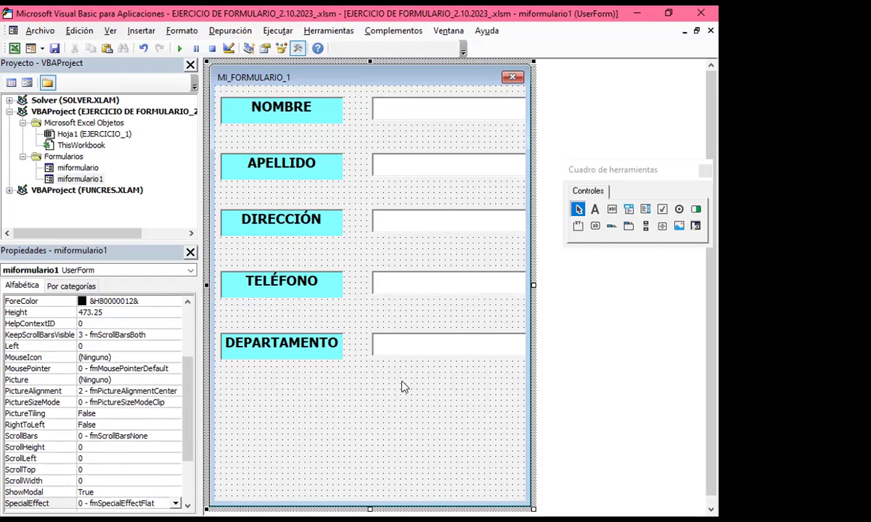
Step: Draw a command button below DEPARTAMENTO and caption it INGRESAR
left_click(595, 226)
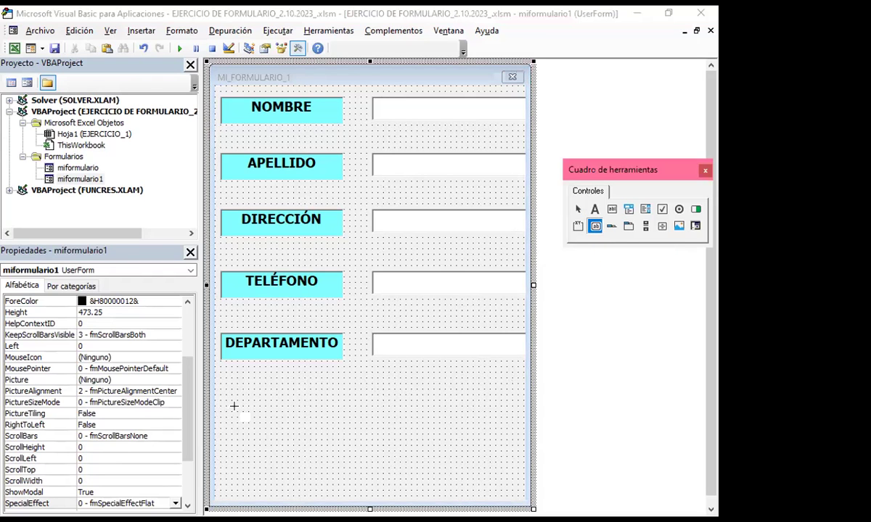
left_click_drag(237, 407, 338, 433)
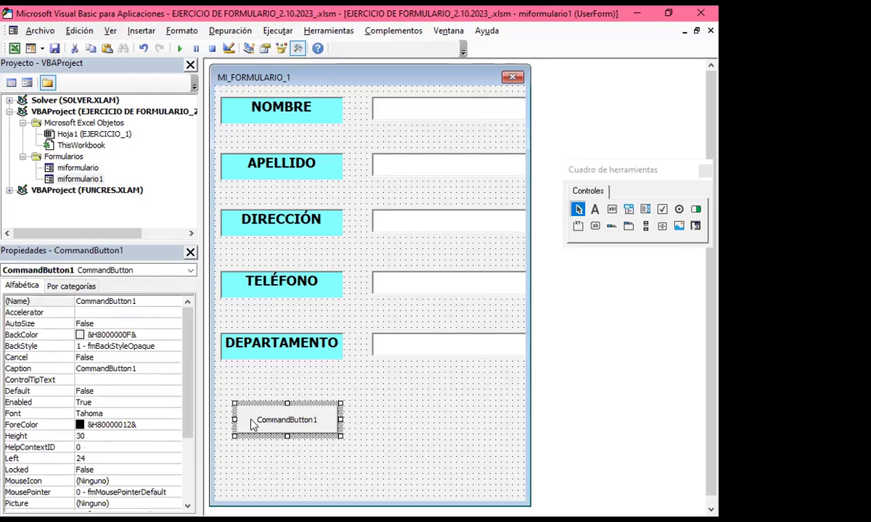
left_click(255, 423)
left_click(278, 423)
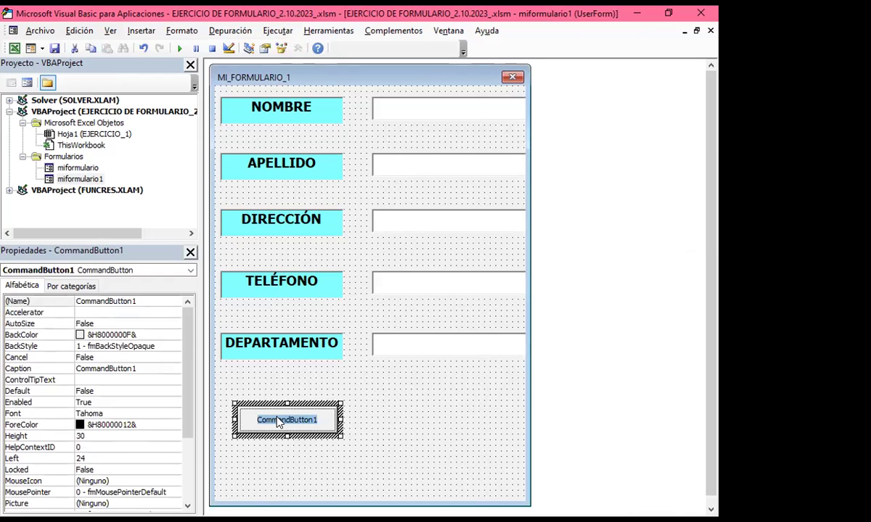
type("INGRE")
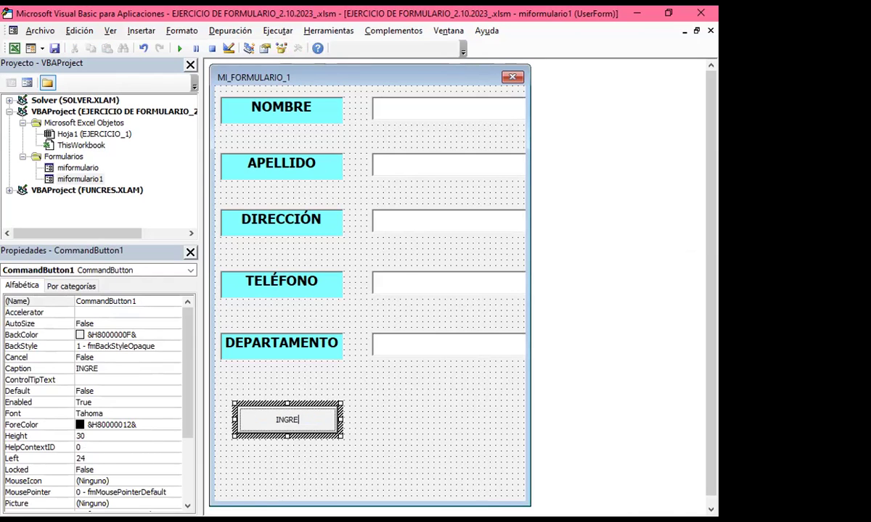
type("SAR")
left_click(268, 431)
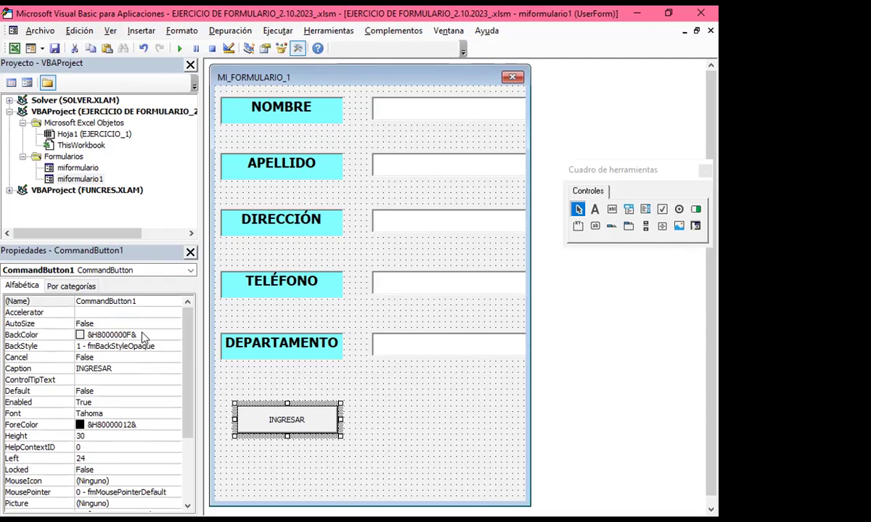
Step: Set the INGRESAR button's BackColor to white from the palette
left_click(174, 336)
left_click(175, 335)
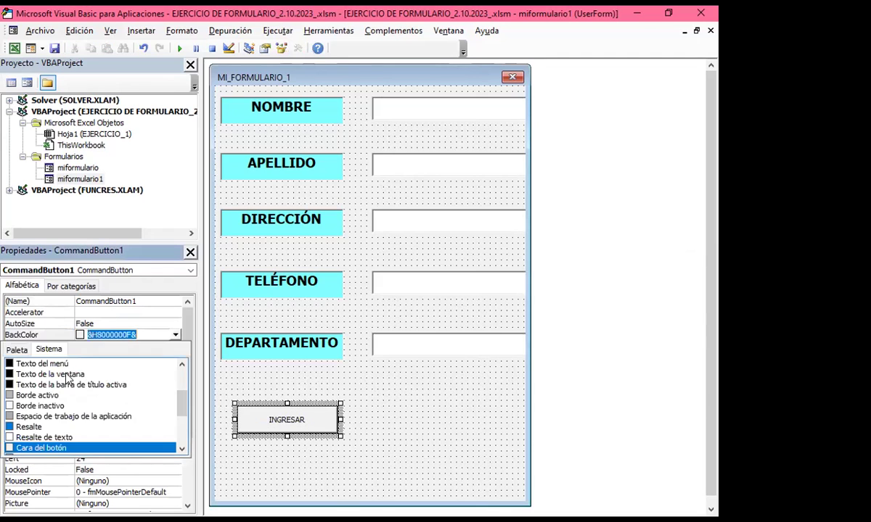
left_click(15, 350)
left_click(10, 365)
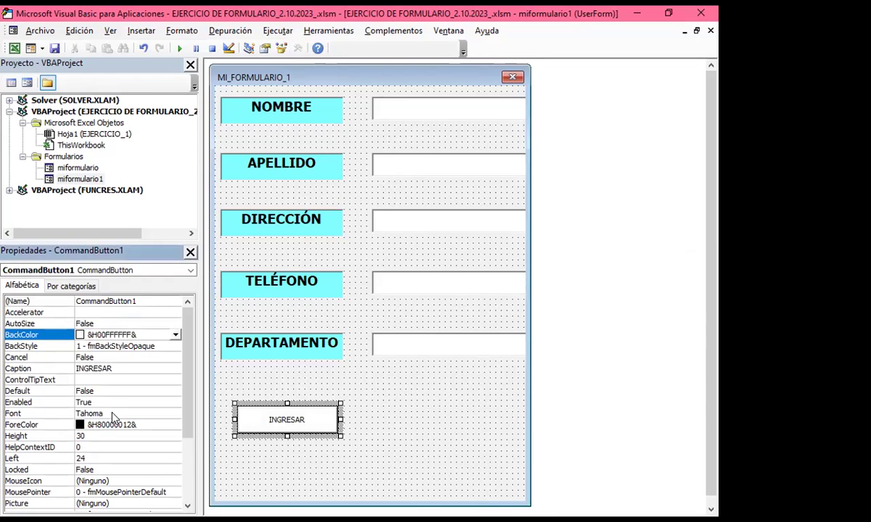
Step: Set the INGRESAR caption font to bold, size 14
left_click(110, 415)
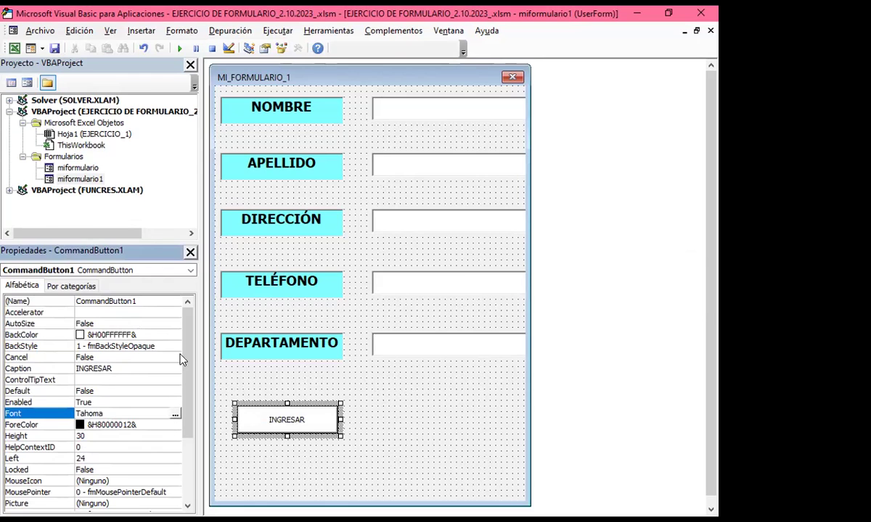
left_click(175, 413)
left_click(185, 161)
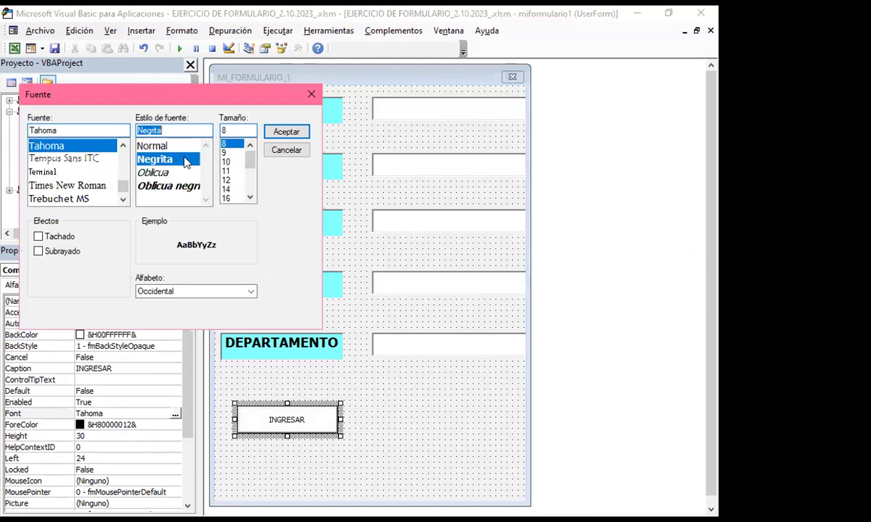
left_click(226, 190)
left_click(286, 132)
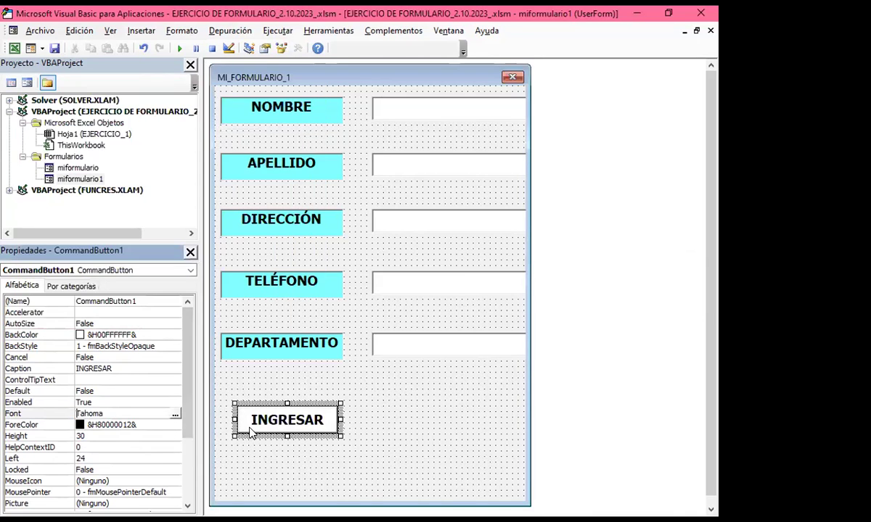
left_click(150, 335)
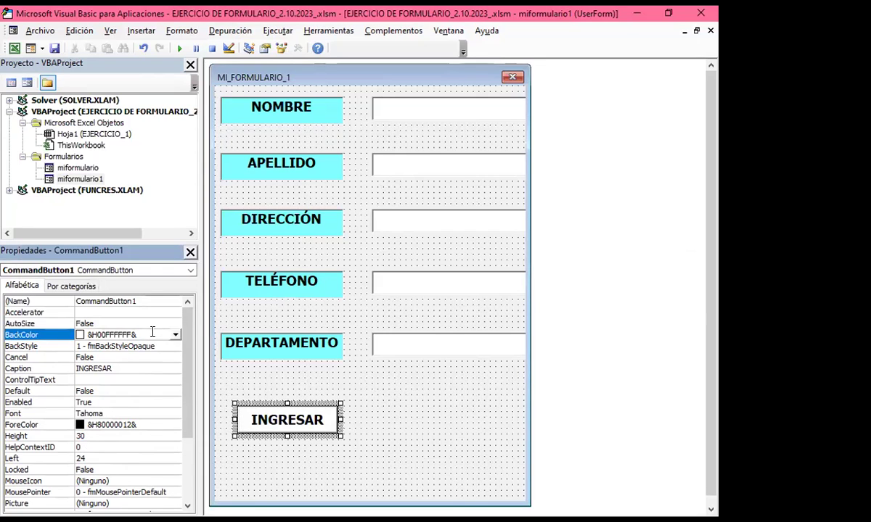
left_click(175, 335)
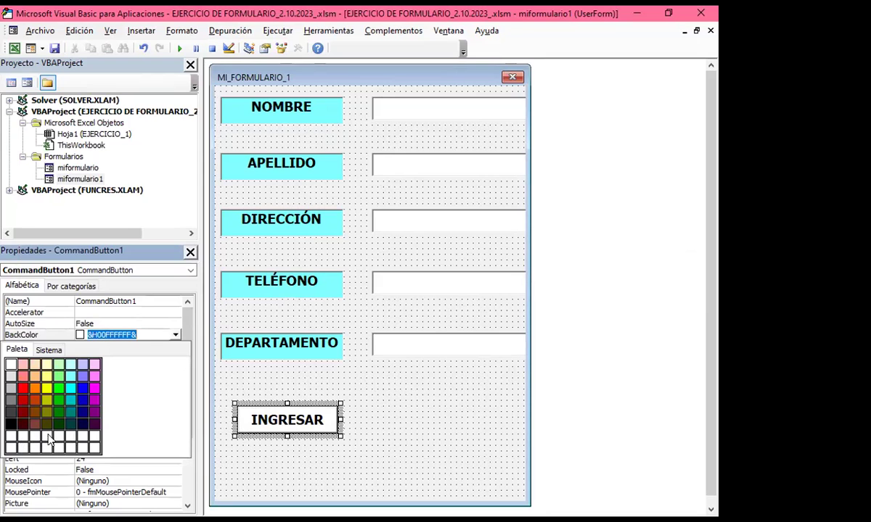
left_click(356, 383)
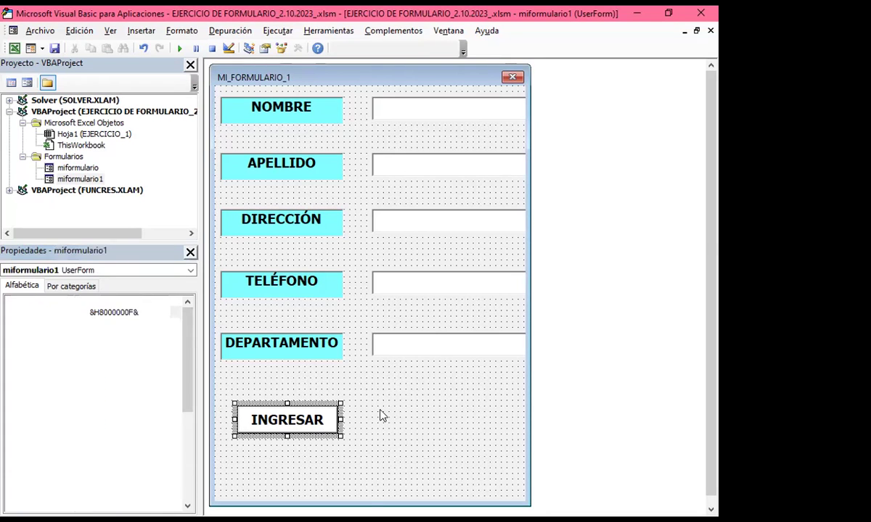
left_click(308, 432)
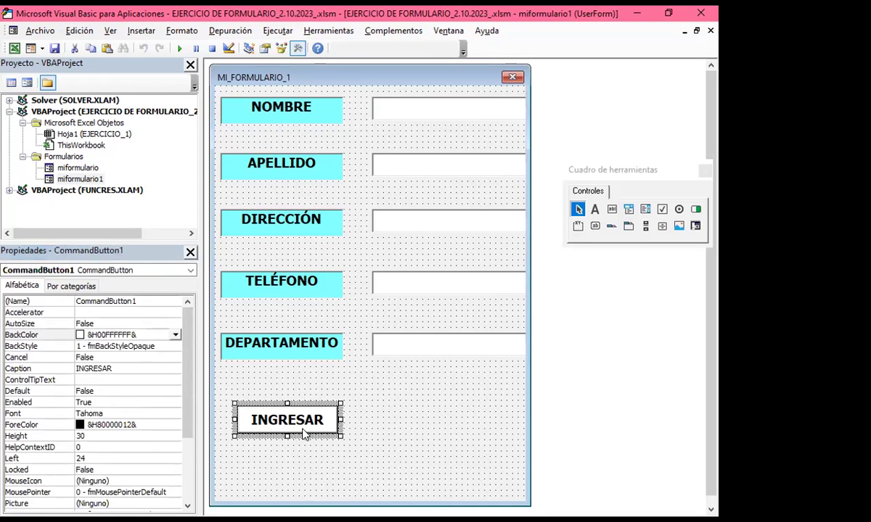
Step: Duplicate the INGRESAR button and place the copy to its right
key("ctrl+c")
key("ctrl+v")
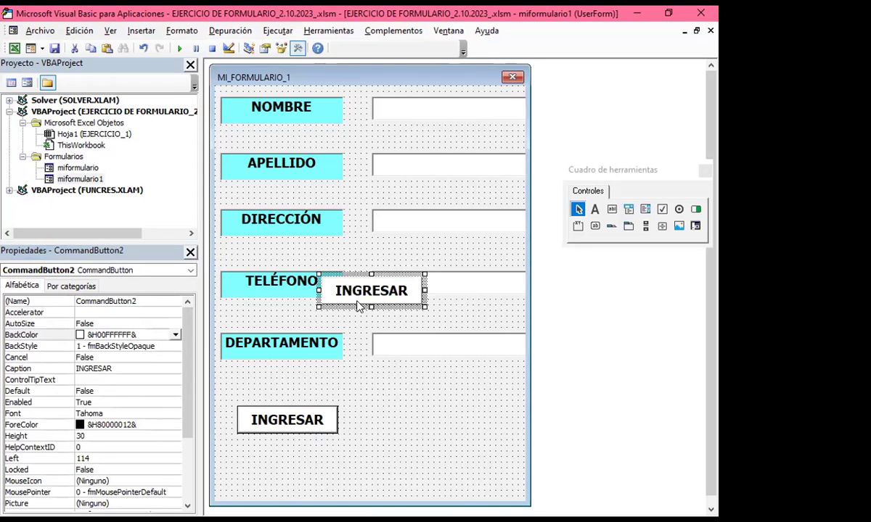
mouse_move(362, 308)
left_mouse_down()
mouse_move(419, 431)
mouse_move(395, 434)
left_mouse_up()
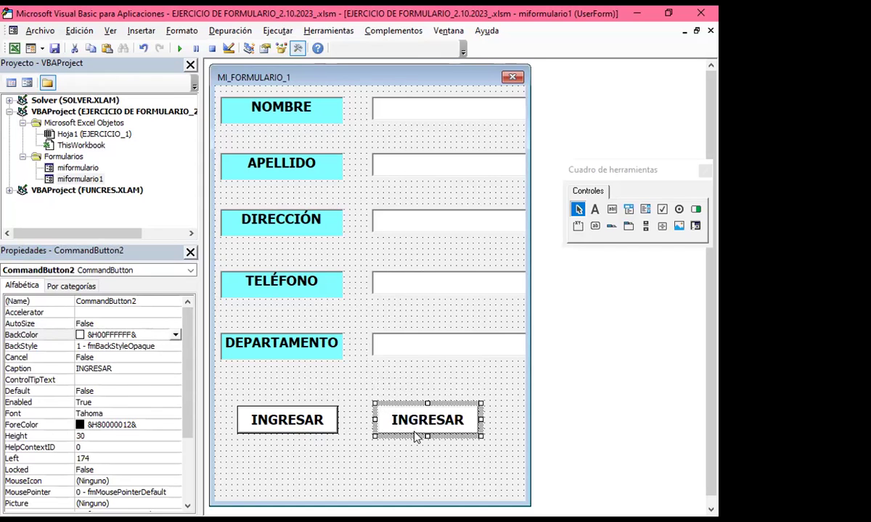
left_click_drag(415, 435, 421, 435)
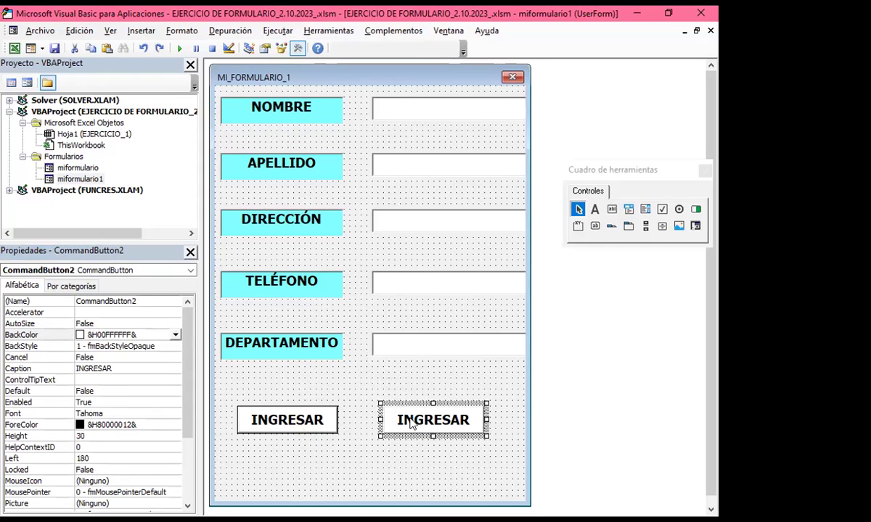
left_click(411, 424)
left_click(428, 435)
Step: Change the duplicate button's caption to CANCELAR
left_click(433, 422)
key("Delete")
key("Delete")
key("Delete")
key("Delete")
key("BackSpace")
key("BackSpace")
key("BackSpace")
key("BackSpace")
type("CANCELAR")
left_click(346, 434)
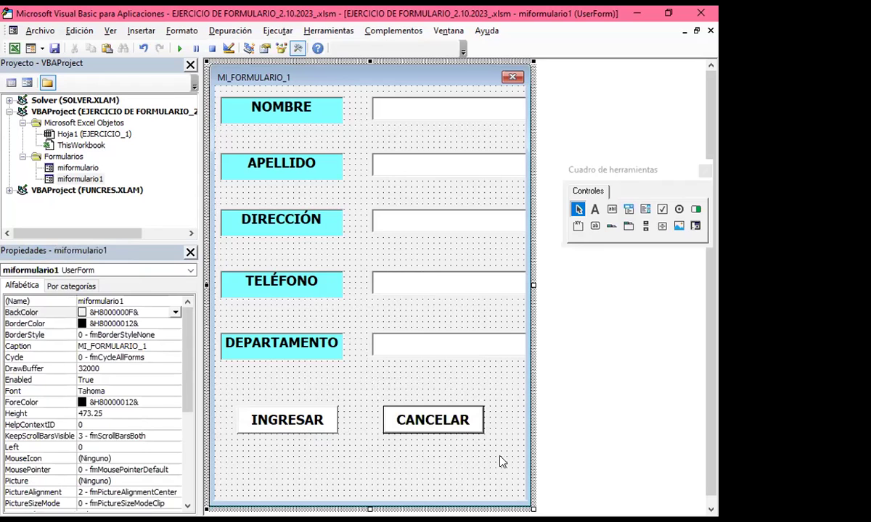
Step: Draw a 336 by 60 Image box across the form's bottom, below the buttons
left_click(678, 227)
left_click_drag(214, 447, 531, 508)
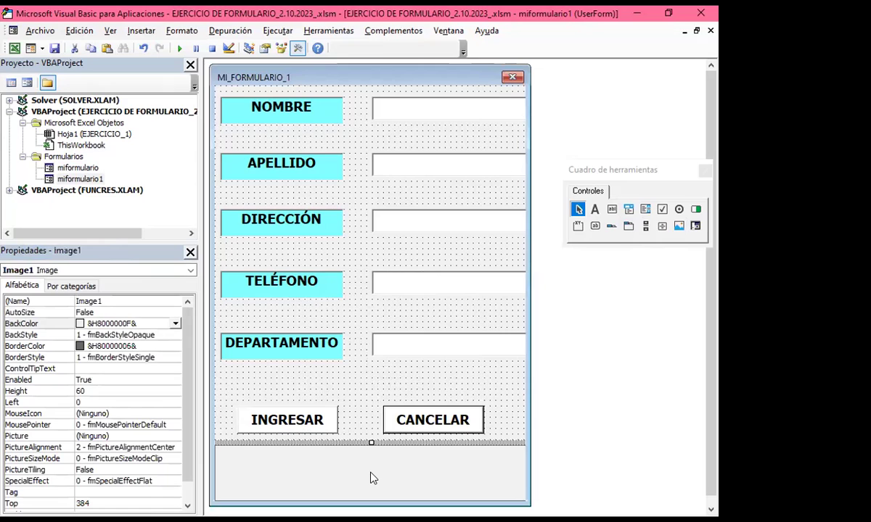
scroll(119, 477, "down", 1)
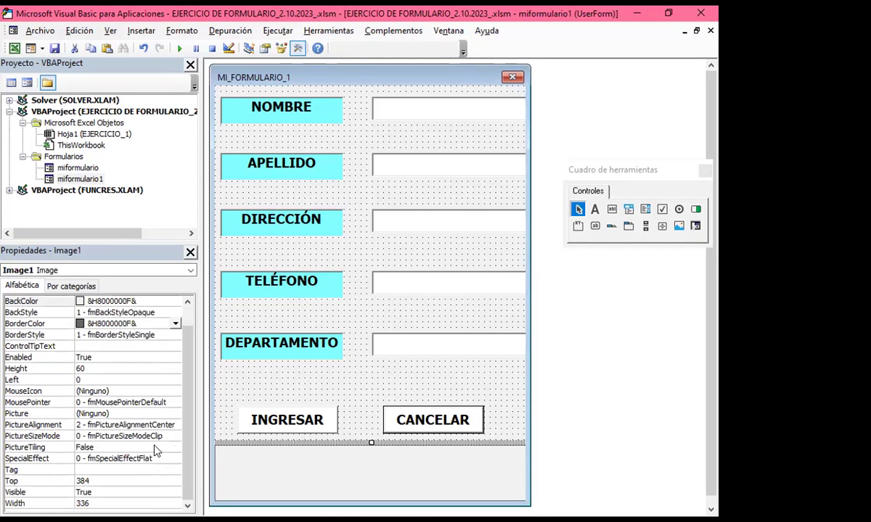
scroll(145, 417, "up", 2)
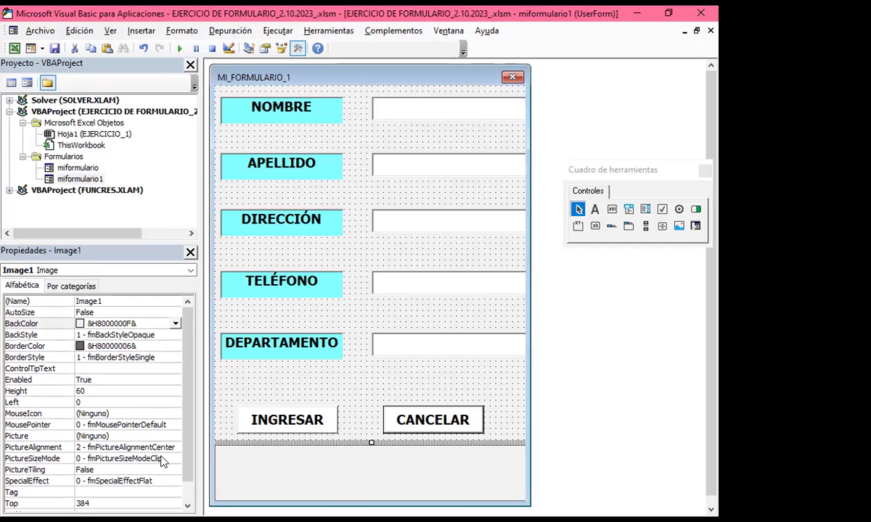
scroll(158, 441, "down", 1)
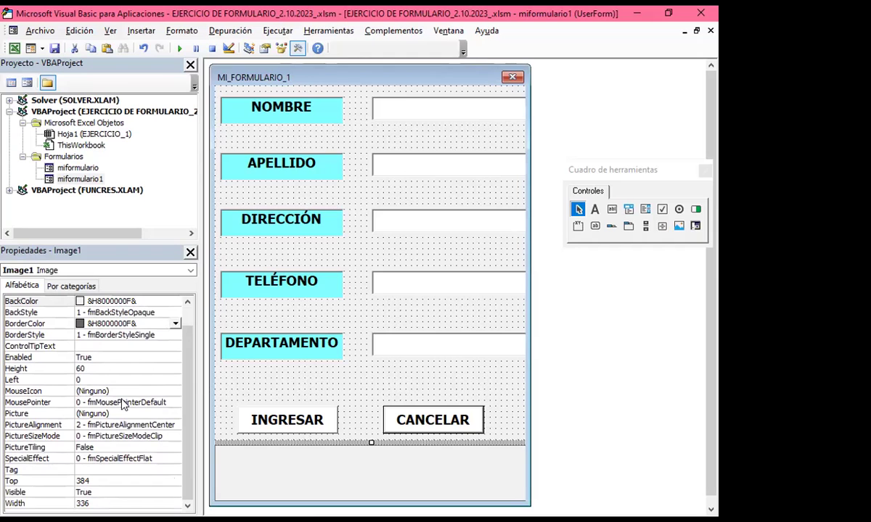
left_click(174, 413)
left_click(176, 413)
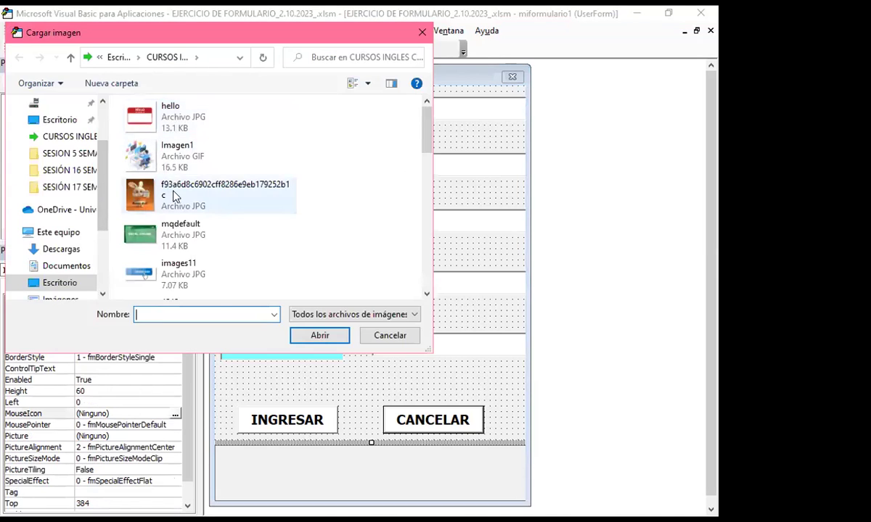
left_click(174, 195)
left_click(319, 338)
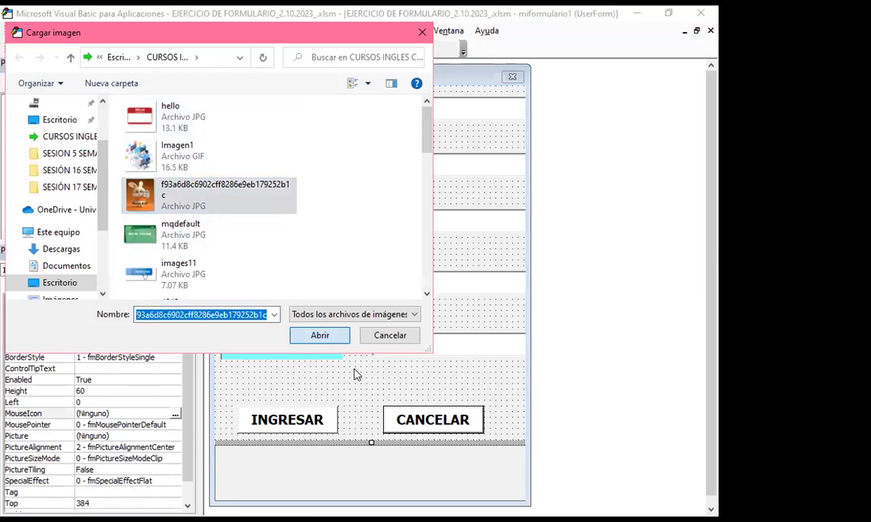
left_click(409, 320)
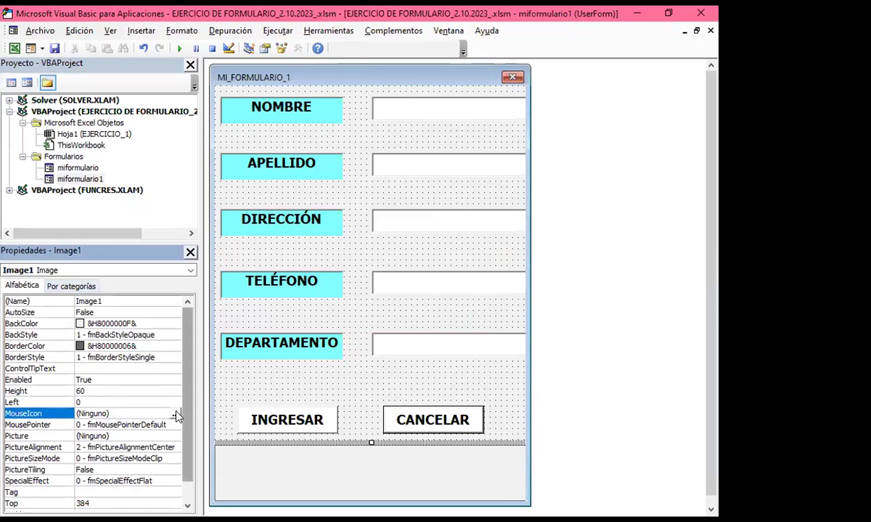
left_click(175, 413)
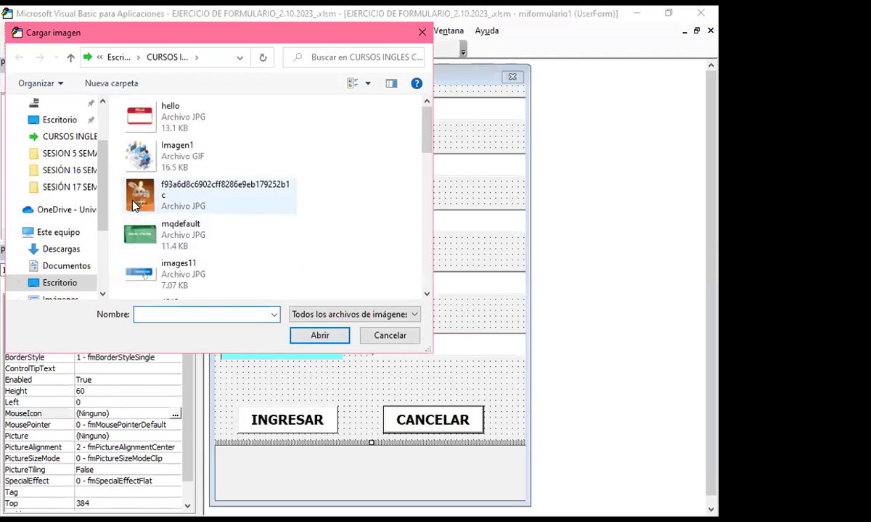
left_click(134, 198)
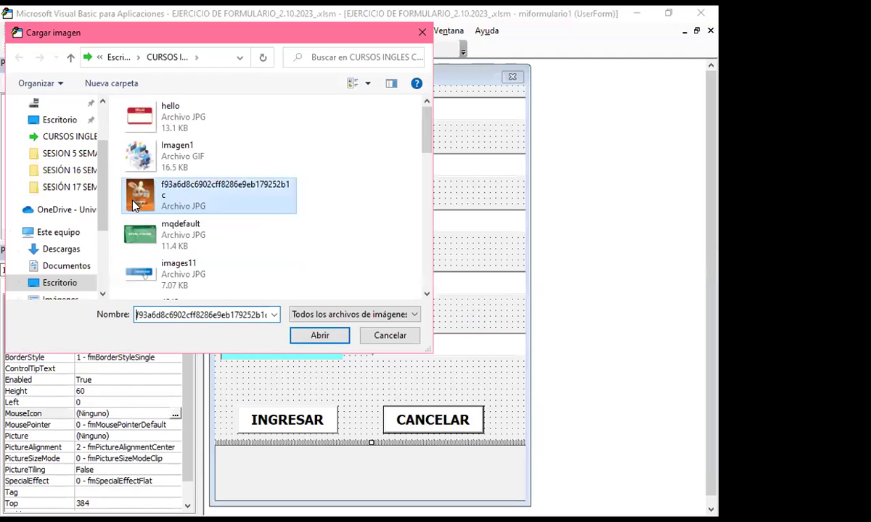
left_click(319, 335)
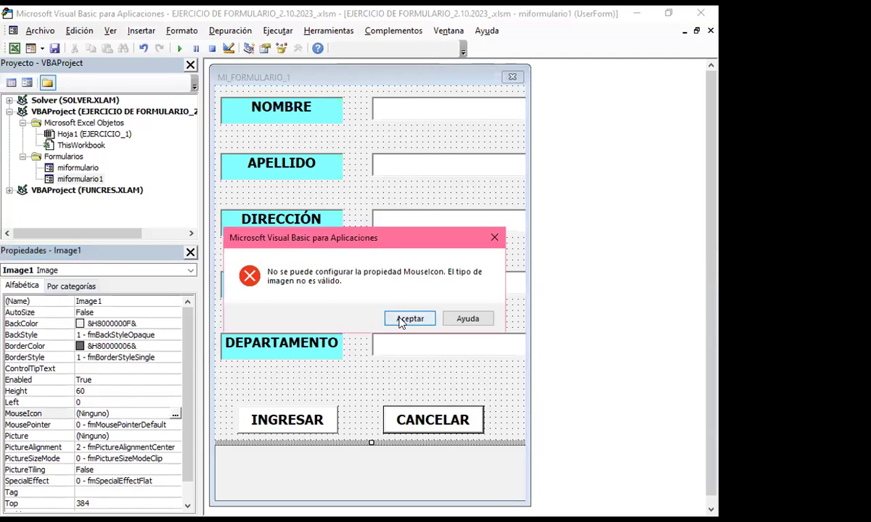
key("Return")
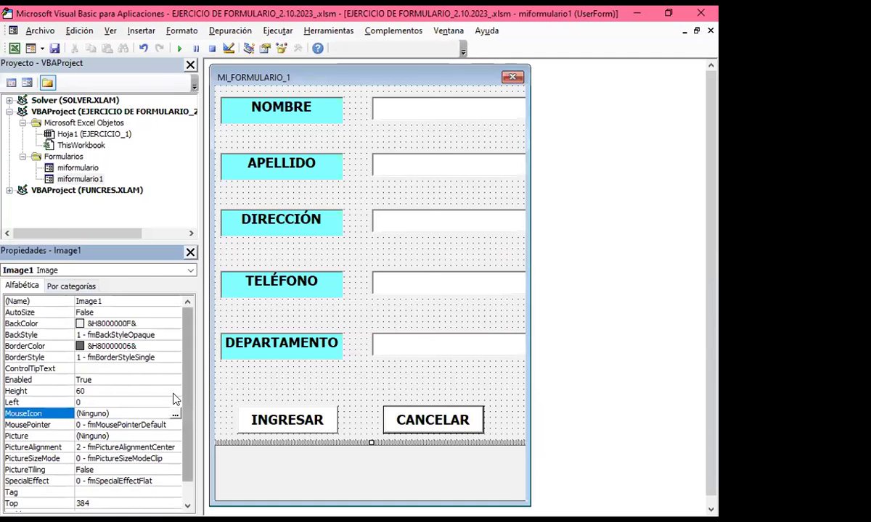
left_click(175, 413)
left_click(69, 282)
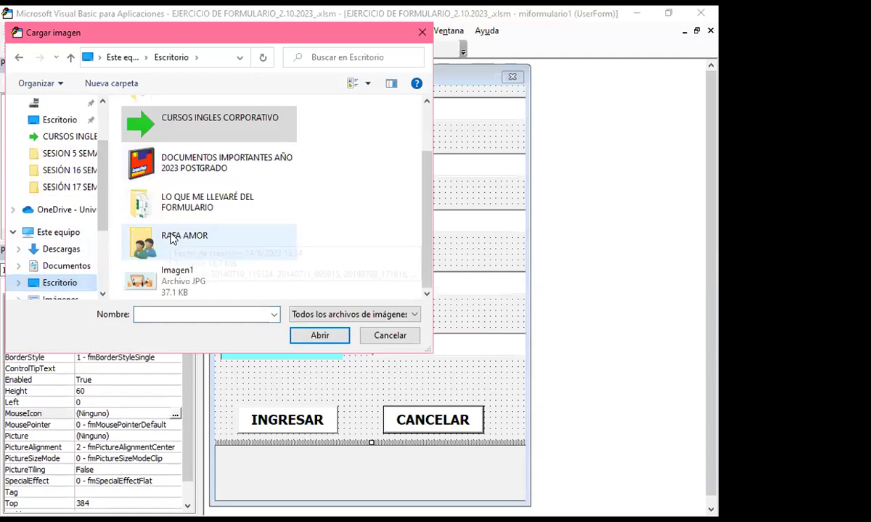
scroll(193, 188, "up", 2)
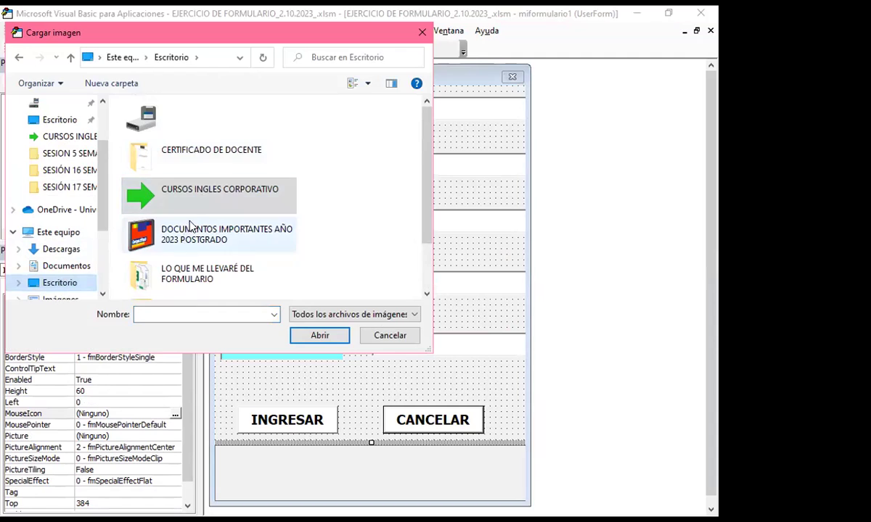
double_click(208, 193)
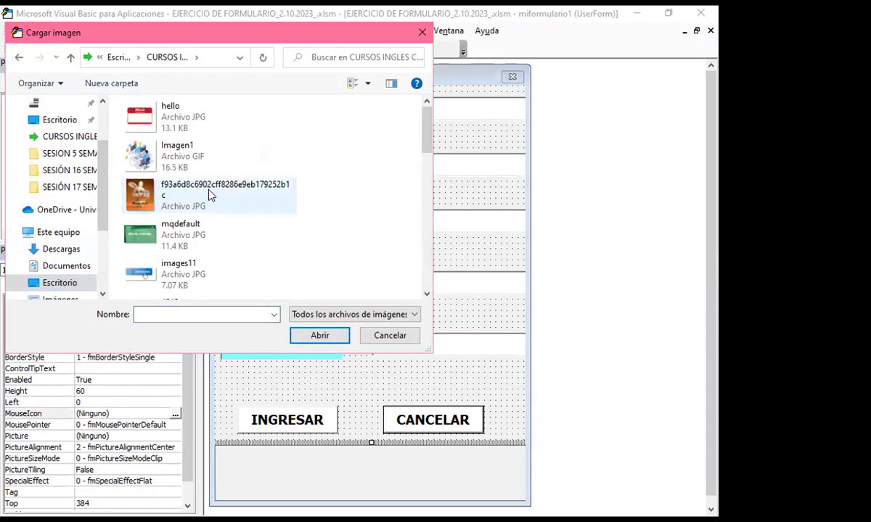
scroll(210, 194, "down", 2)
scroll(210, 189, "up", 2)
left_click(210, 163)
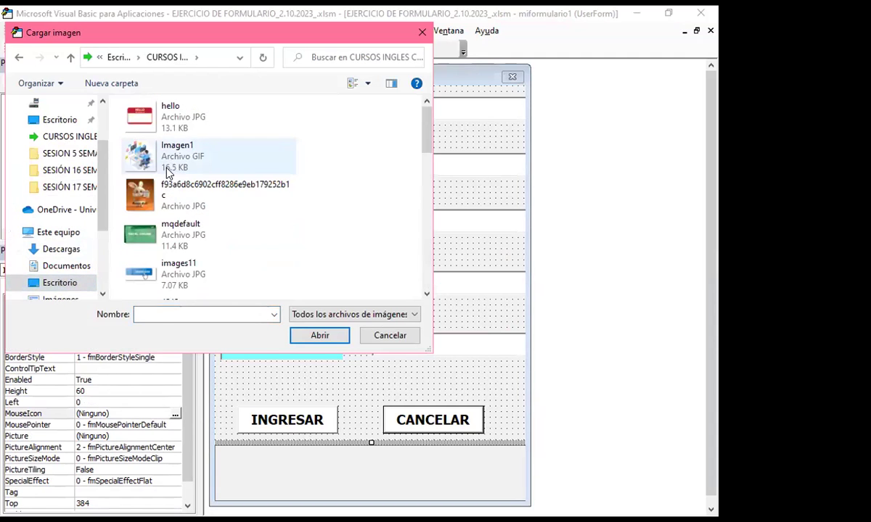
left_click(319, 335)
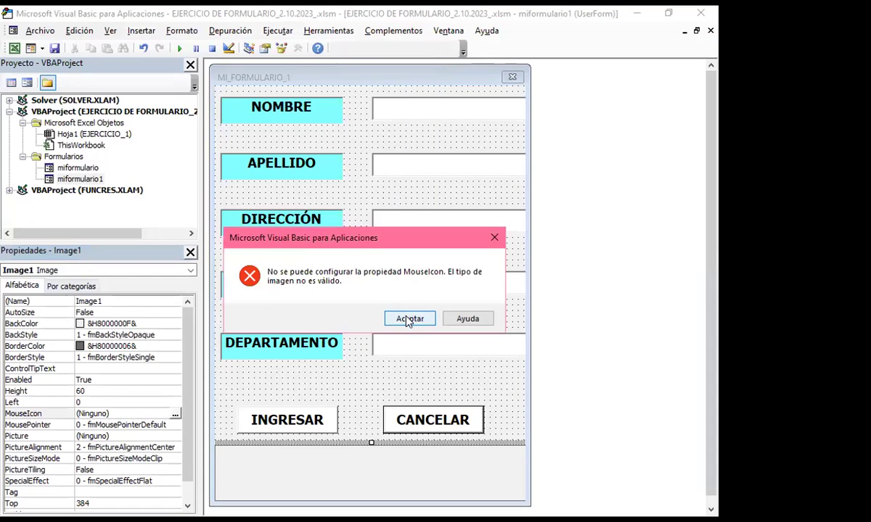
left_click(409, 322)
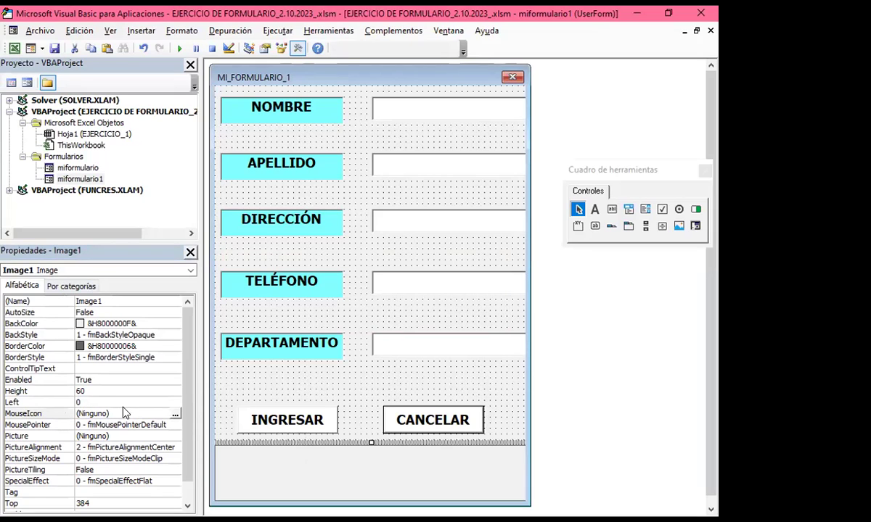
Step: Load the rabbit JPG from CURSOS INGLES CORPORATIVO into Image1's Picture property
left_click(133, 436)
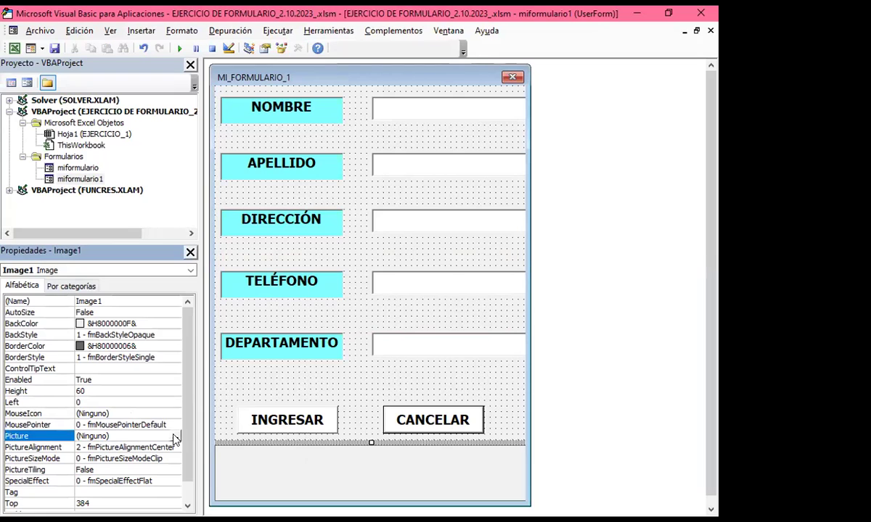
left_click(174, 436)
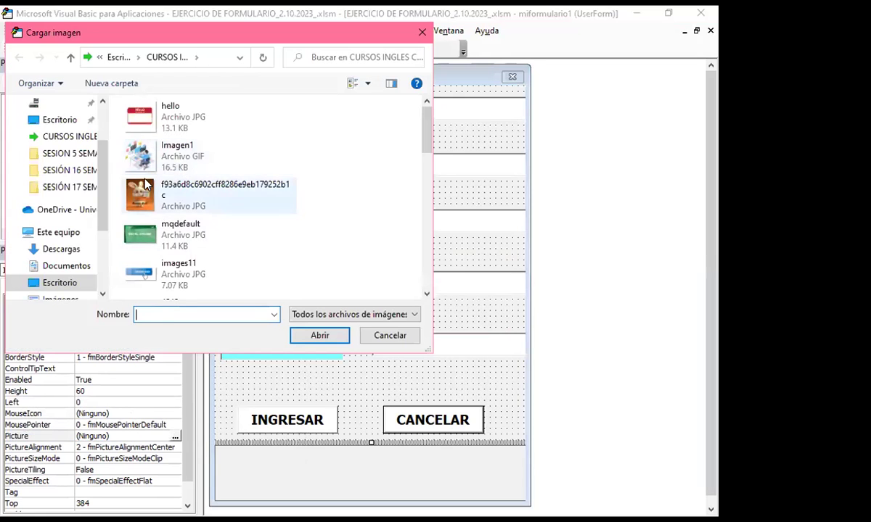
left_click(144, 168)
left_click(138, 190)
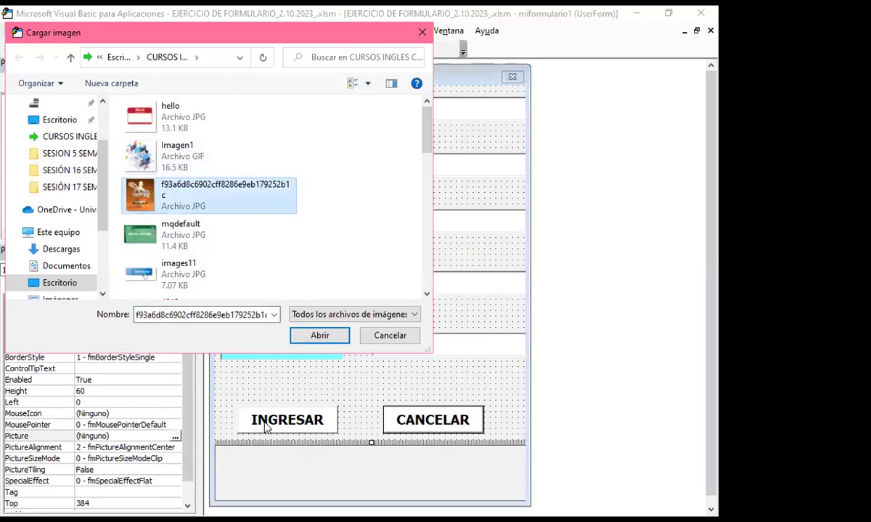
left_click(311, 335)
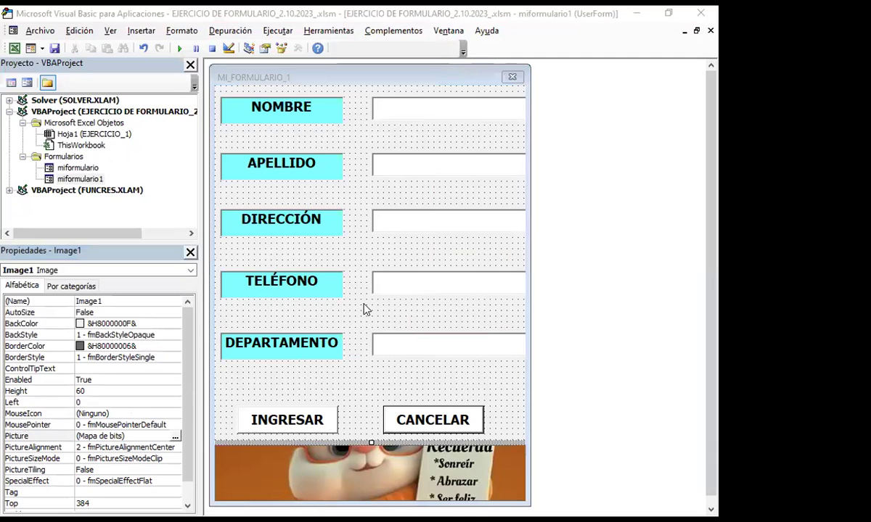
left_click(230, 270)
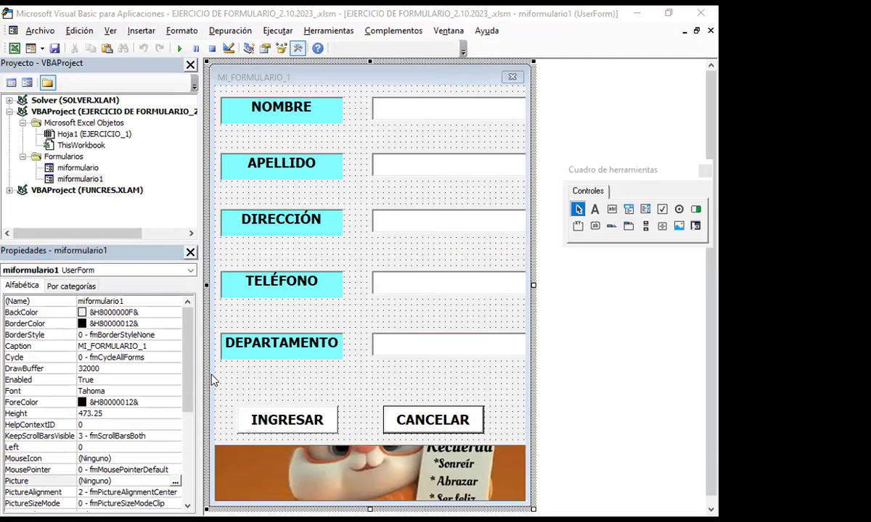
Step: Set the form's BackColor and BorderColor to dark green from the palette
left_click(213, 379)
left_click(176, 313)
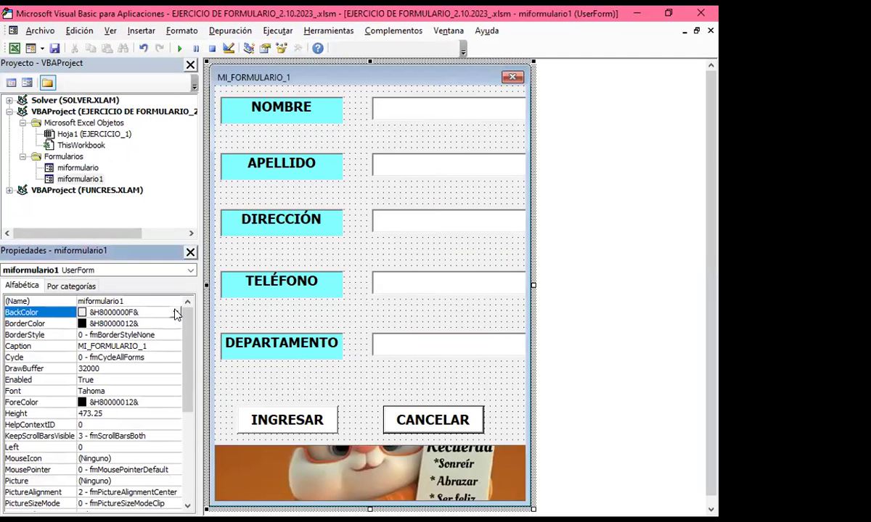
left_click(177, 314)
left_click(27, 332)
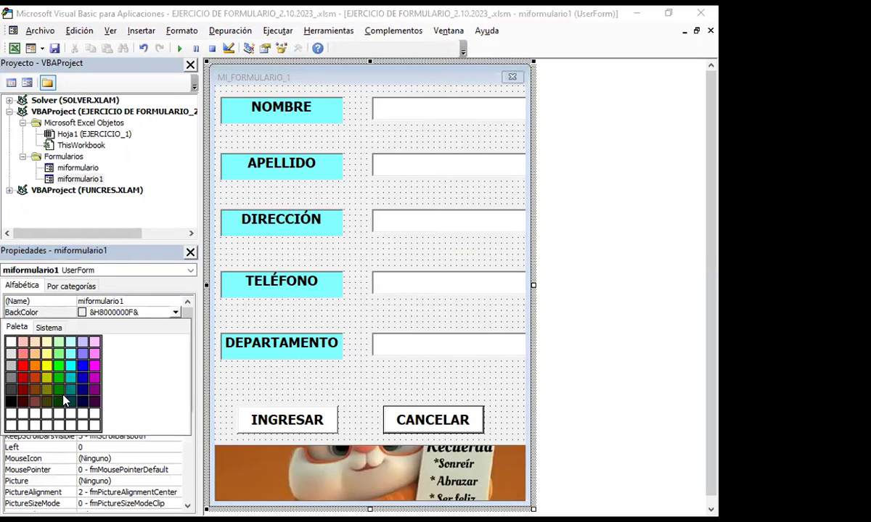
left_click(63, 398)
left_click(135, 323)
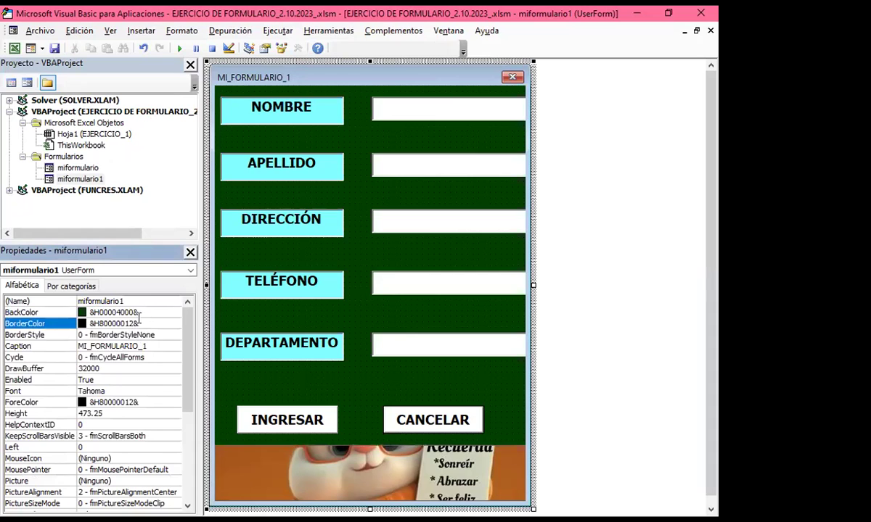
left_click(176, 324)
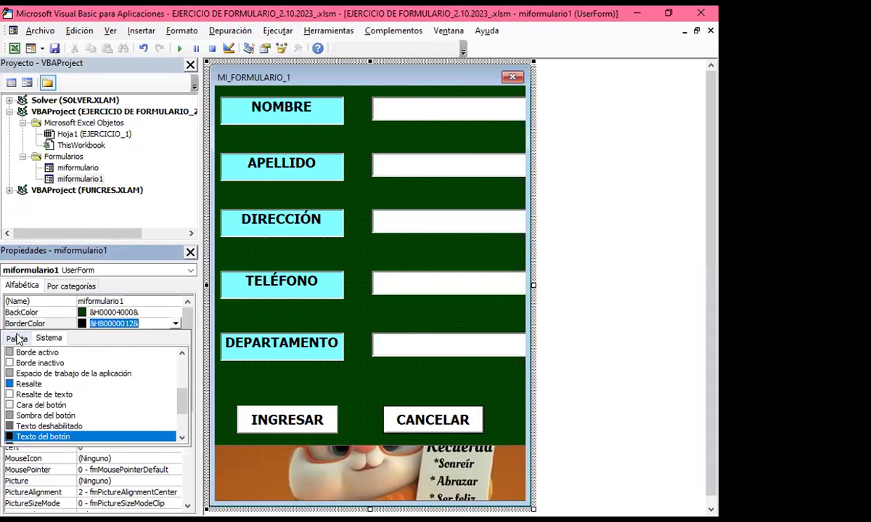
left_click(18, 339)
left_click(63, 397)
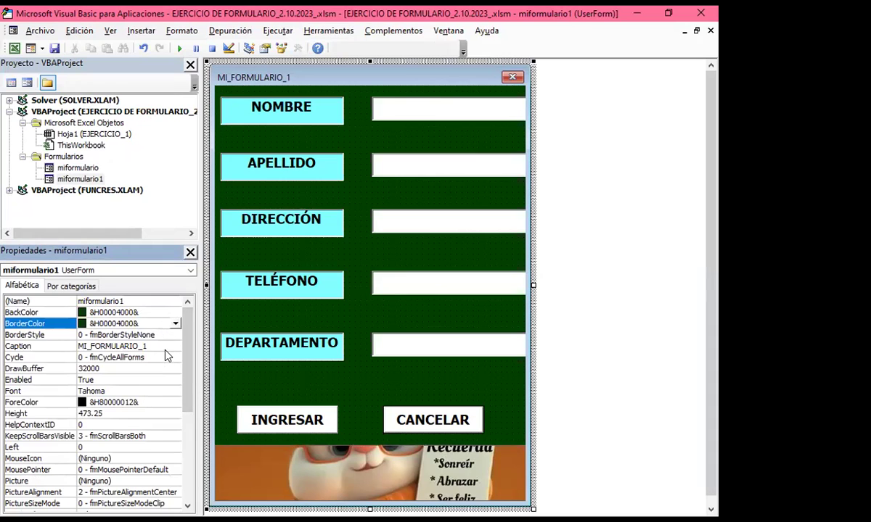
Step: Set the form's ForeColor to dark green &H00004000&
left_click(167, 404)
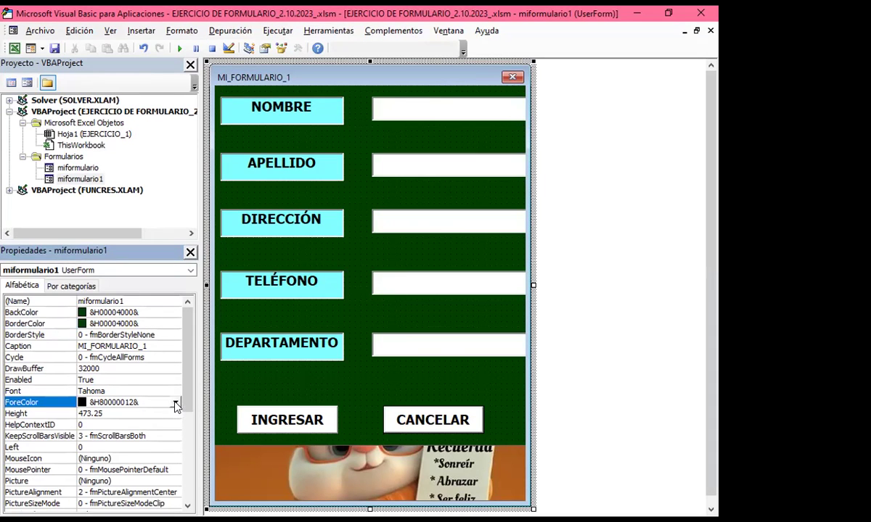
left_click(175, 404)
left_click(27, 422)
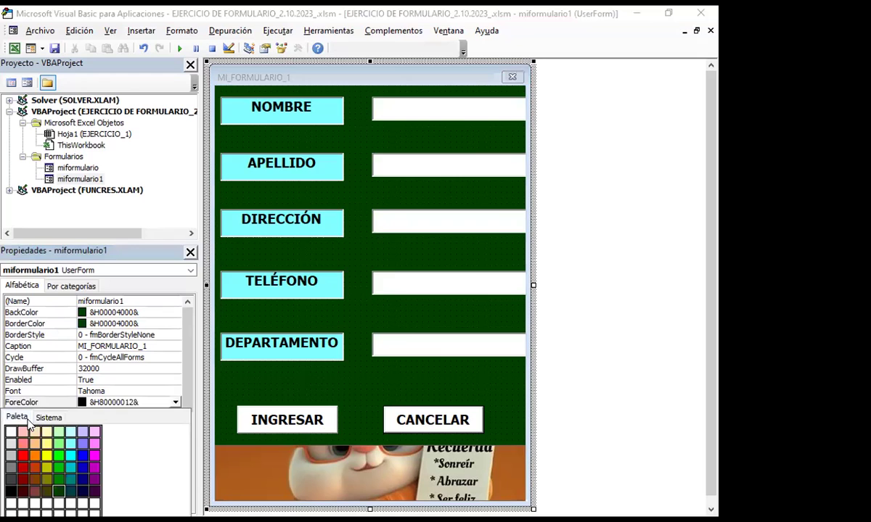
left_click(58, 491)
left_click(355, 392)
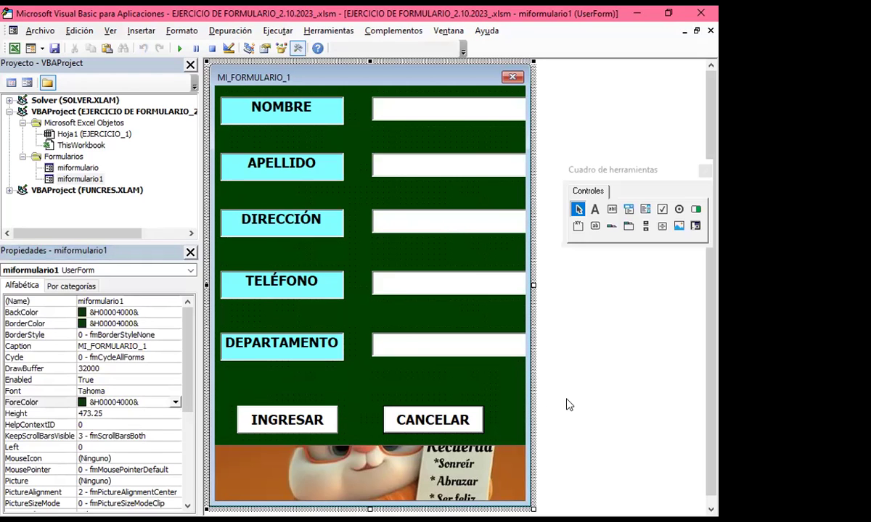
Step: Save the workbook, preview the form with F5, and save again
left_click(54, 48)
key("F5")
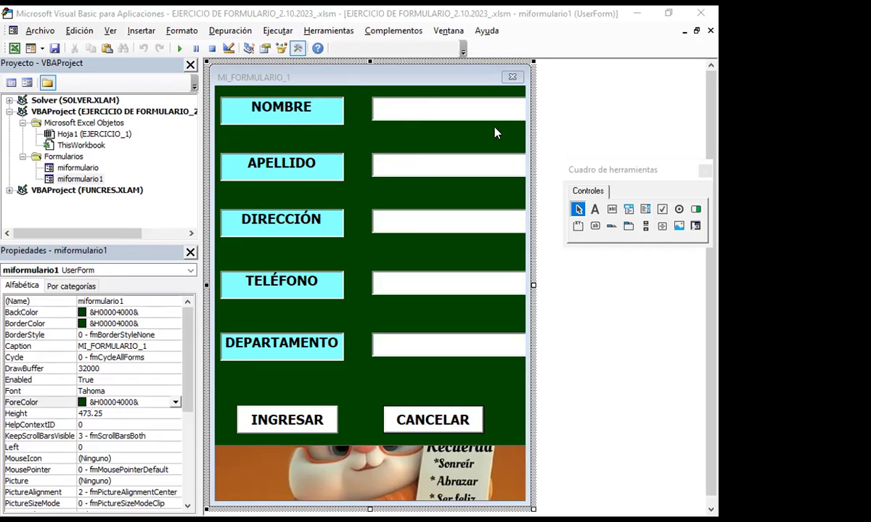
left_click(419, 382)
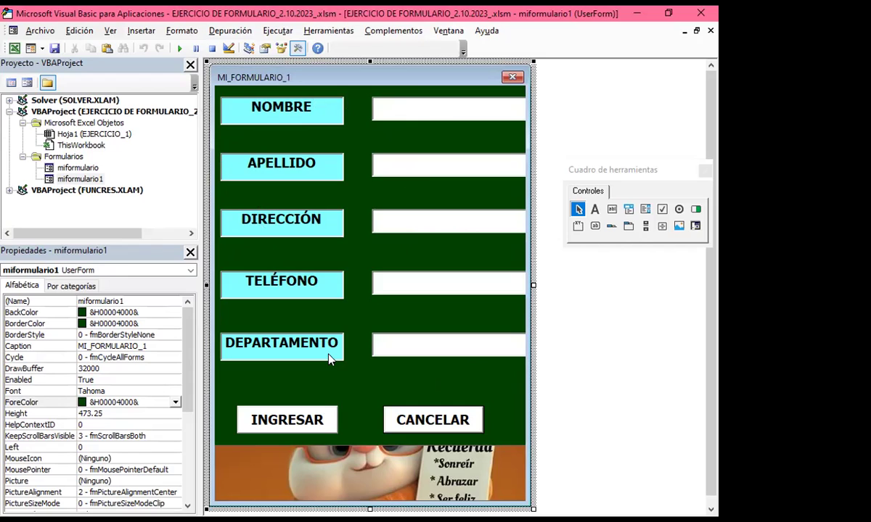
left_click(56, 47)
Step: Switch to the miformulario welcome form, run it, then visit Excel and return to the editor
key("ctrl+Tab")
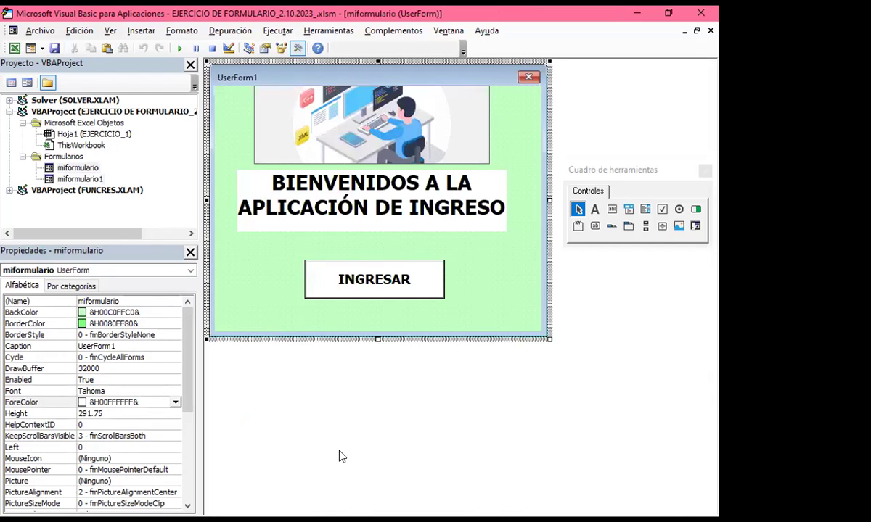
key("F5")
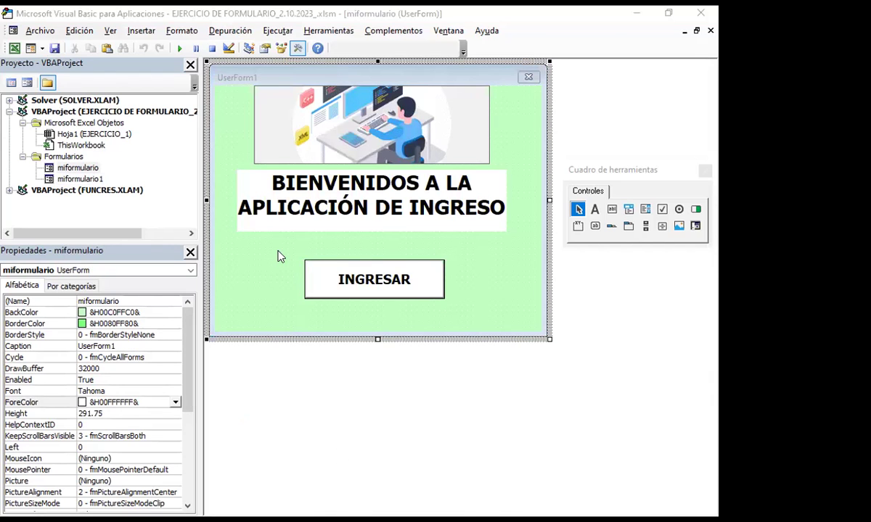
left_click(278, 341)
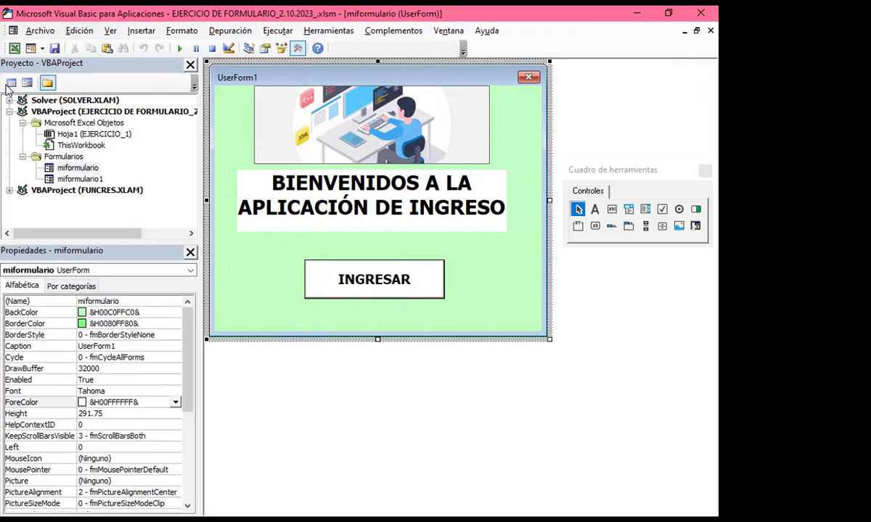
left_click(14, 48)
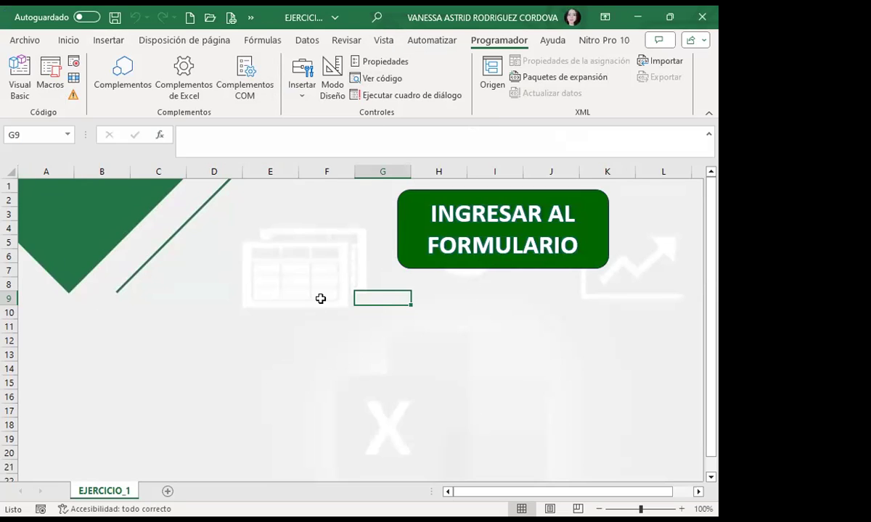
left_click(18, 70)
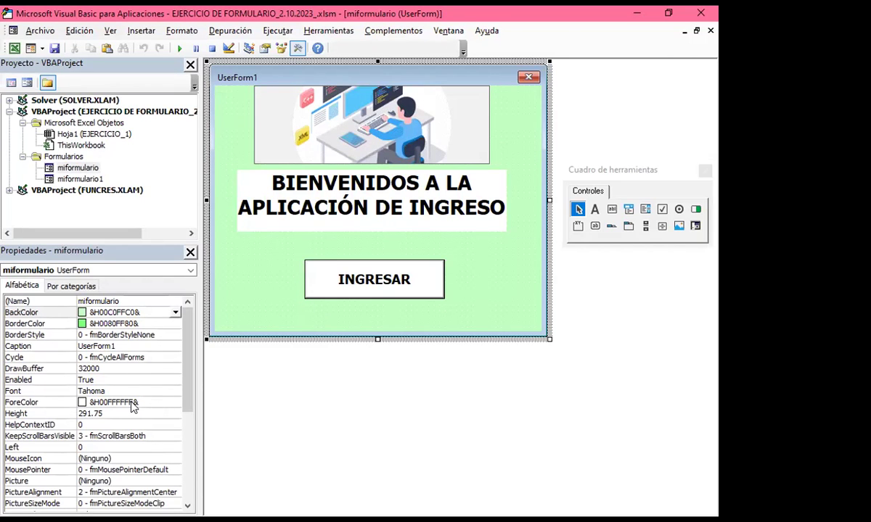
Step: Set the welcome form's ForeColor to light green &H00C0FFC0& and run it to preview
left_click(171, 402)
left_click(175, 402)
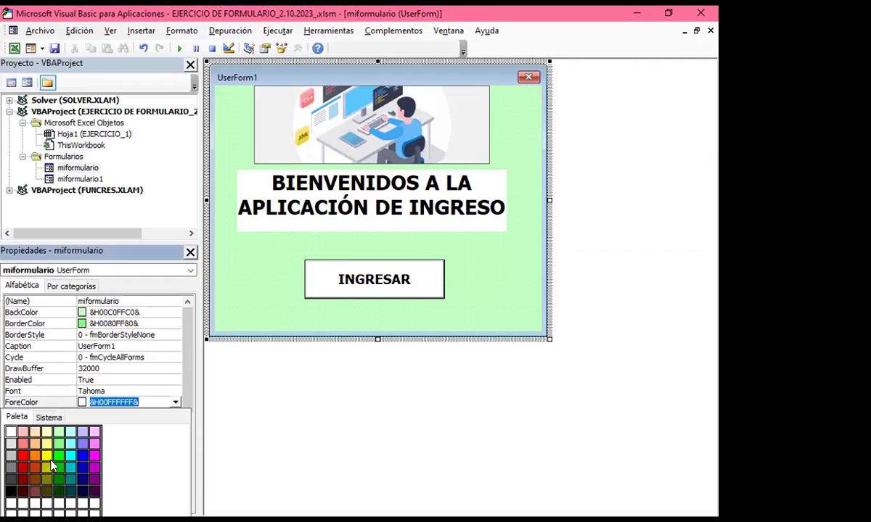
left_click(58, 455)
left_click(176, 402)
left_click(58, 445)
left_click(176, 403)
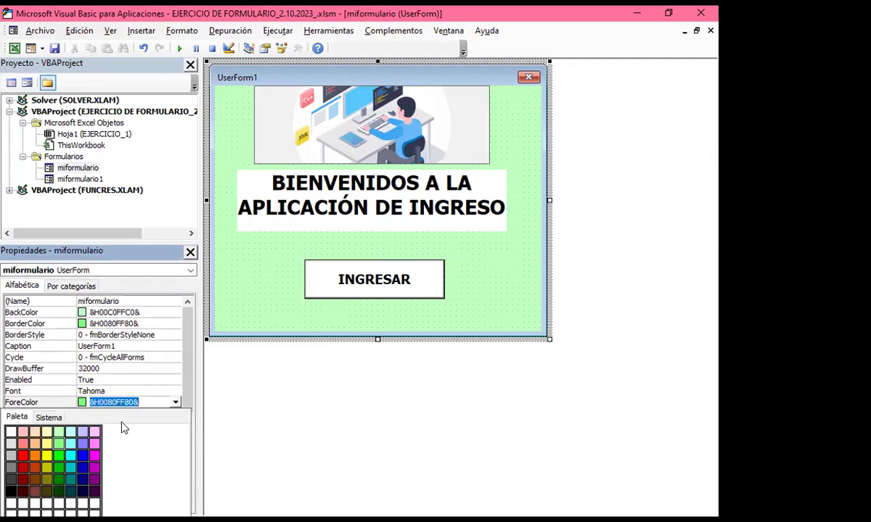
left_click(59, 432)
left_click(264, 303)
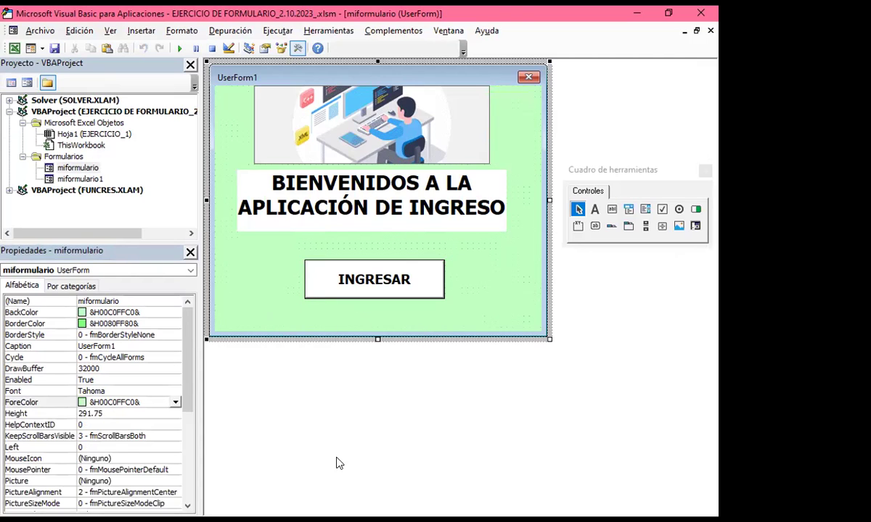
key("F5")
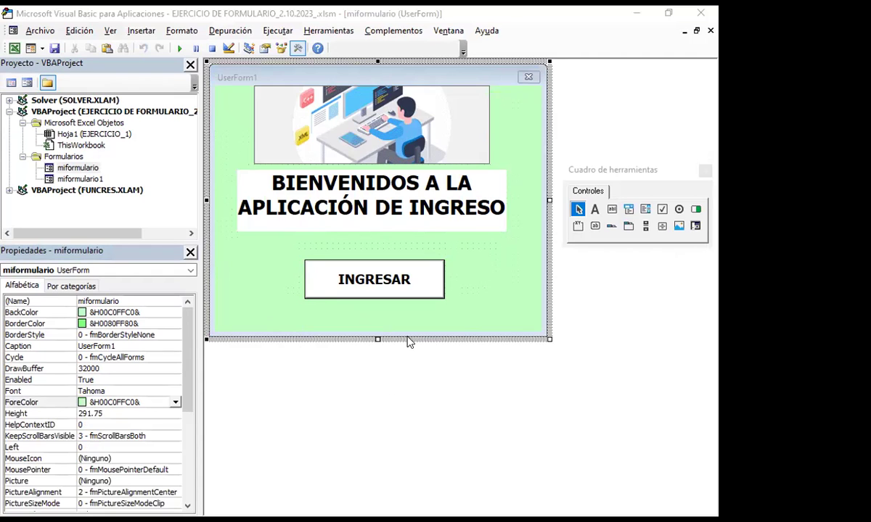
left_click(408, 342)
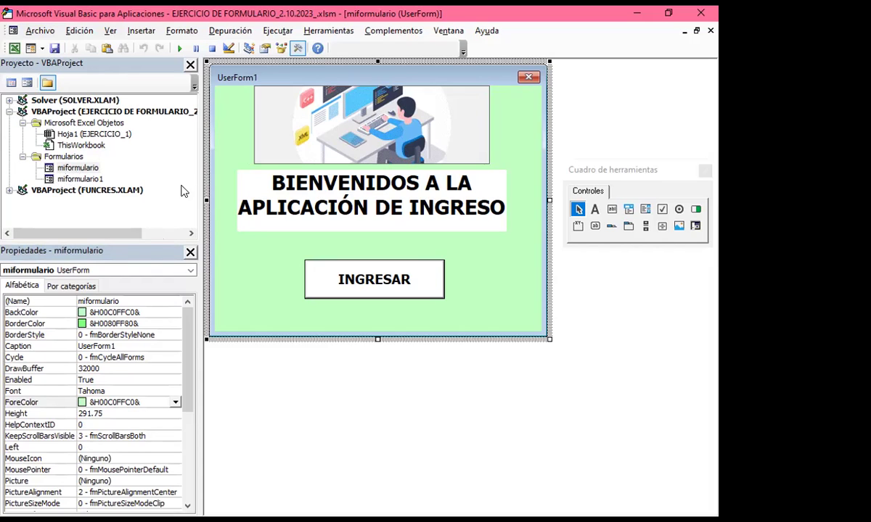
Step: Insert a new standard module, Módulo1, via Insertar > Módulo
left_click(129, 29)
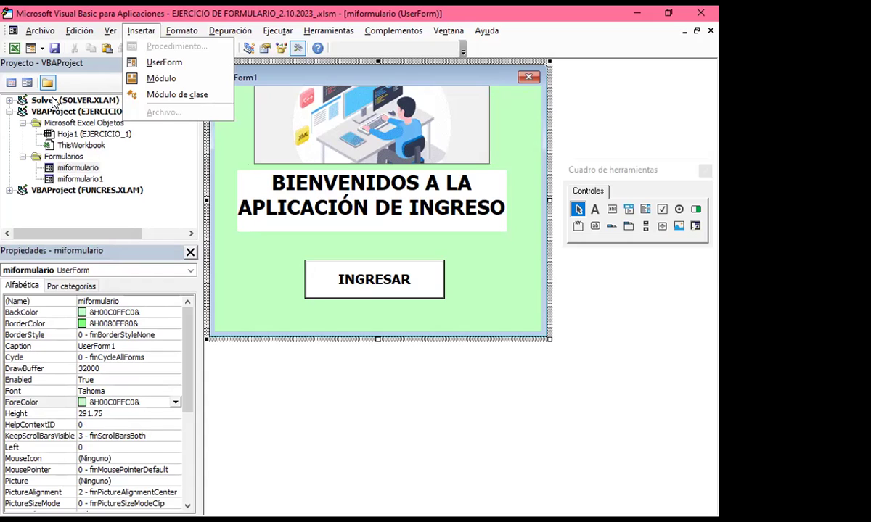
left_click(158, 78)
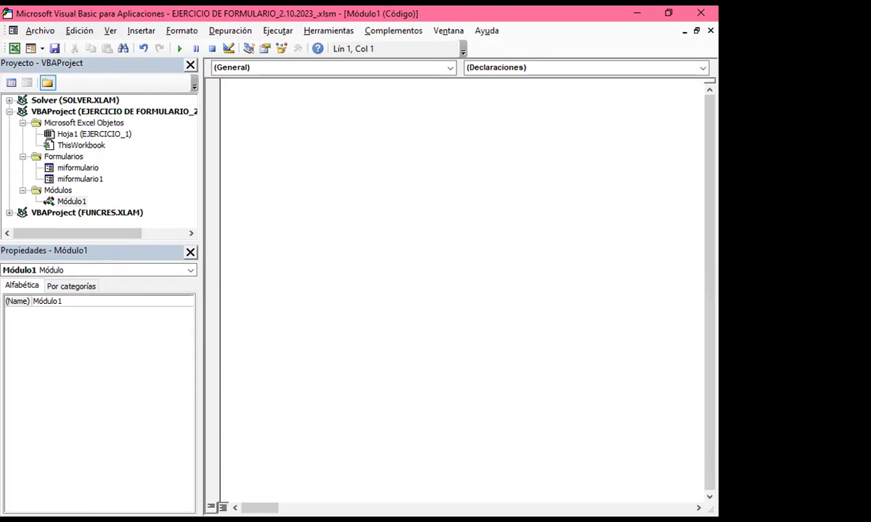
Step: Write Sub formulario() calling miformulario.Show in Módulo1 and save the project
type("sub")
type(" formu")
type("l")
type("ario")
type(" ()")
key("Return")
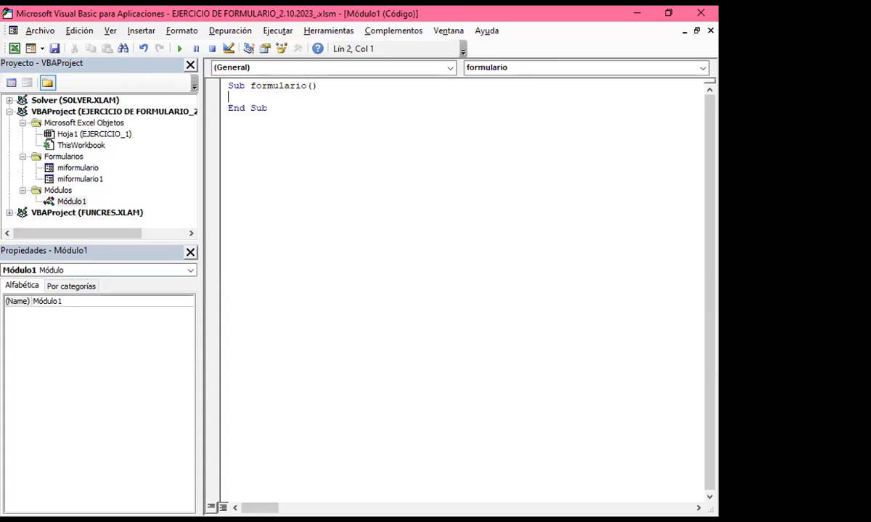
type("mid")
key("Left")
key("Right")
key("BackSpace")
type("formulario")
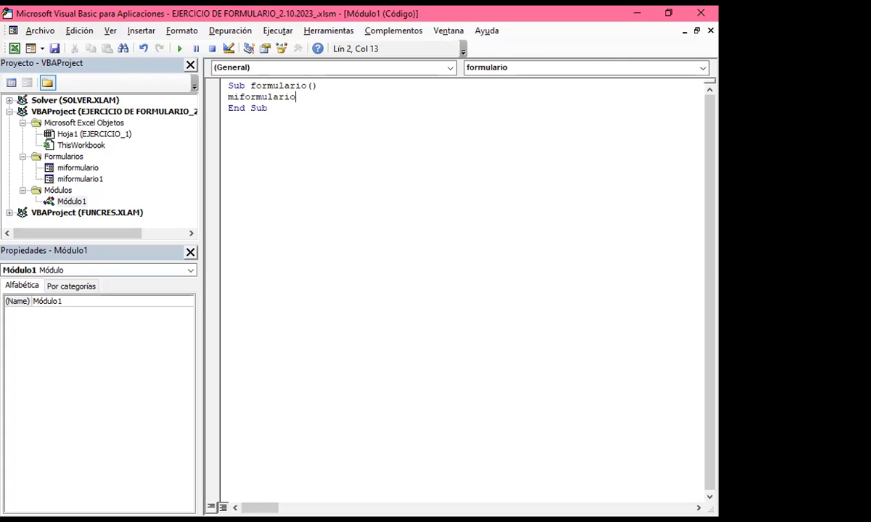
type(".")
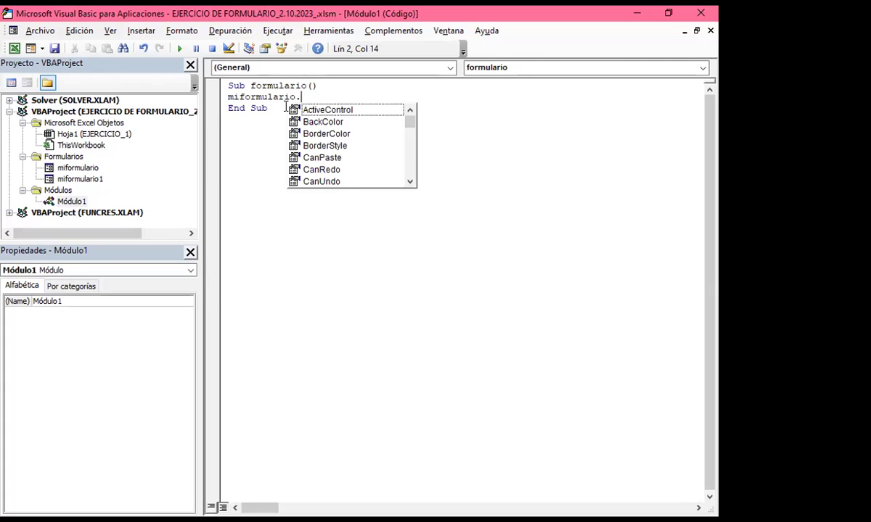
type("sho")
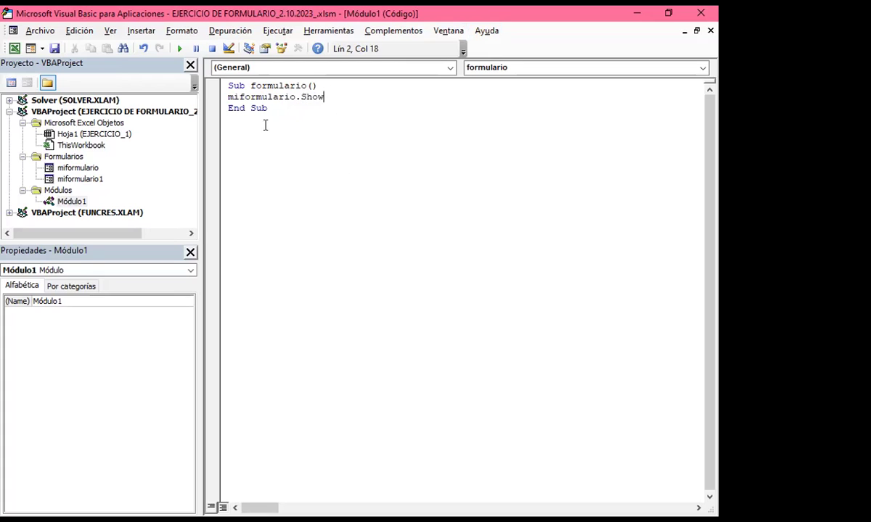
left_click(52, 48)
Step: Save the project, assign the formulario macro to the INGRESAR AL FORMULARIO shape, and test it
left_click(54, 48)
left_click(707, 14)
left_click(425, 263)
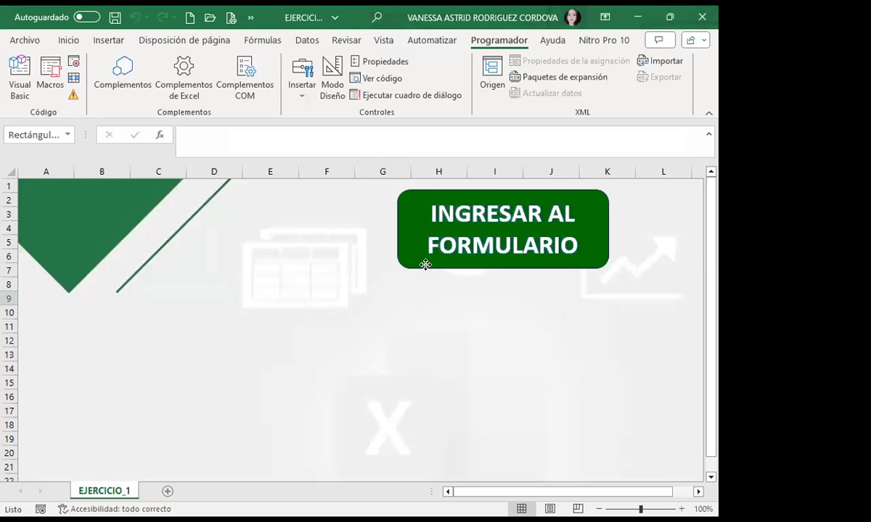
right_click(428, 258)
left_click(472, 423)
left_click(357, 314)
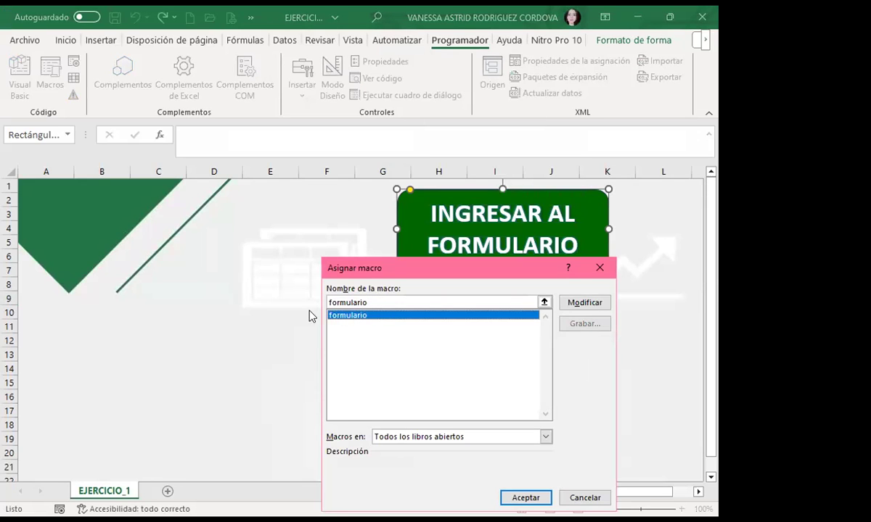
key("Return")
left_click(568, 357)
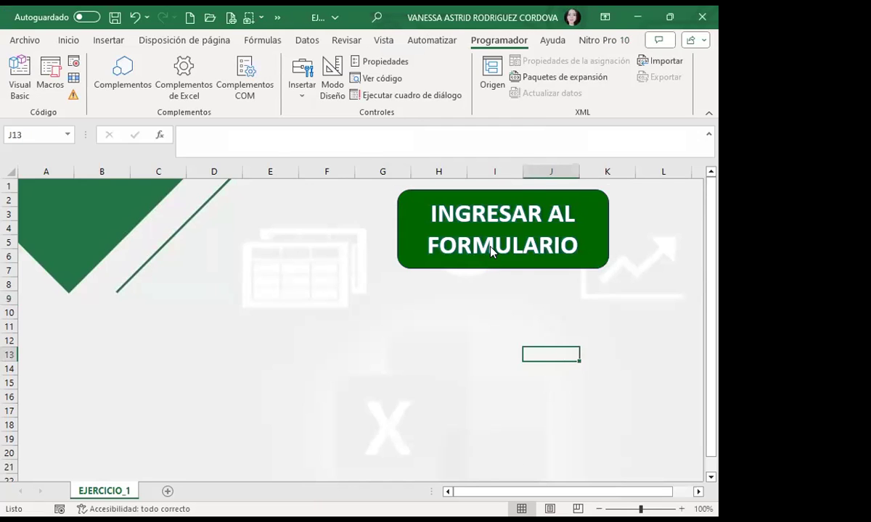
left_click(491, 250)
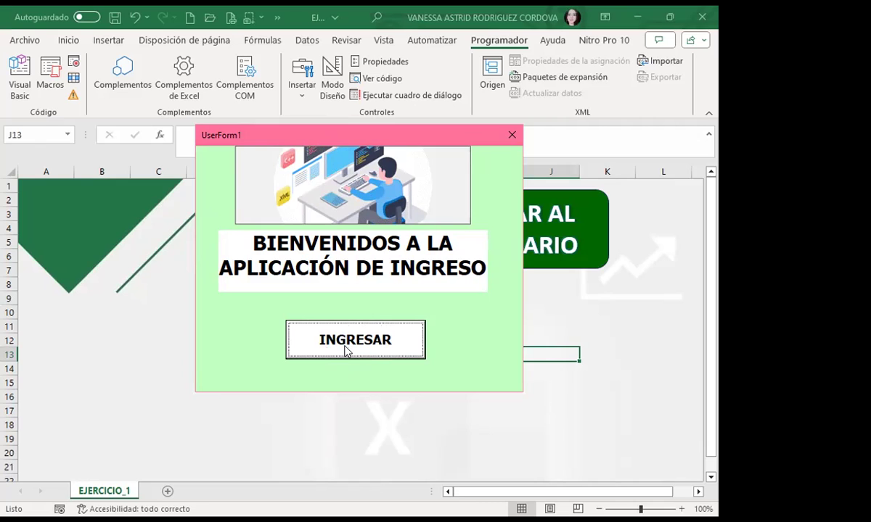
Step: Close the welcome form and create the empty CommandButton1_Click procedure for miformulario's INGRESAR button
left_click(511, 135)
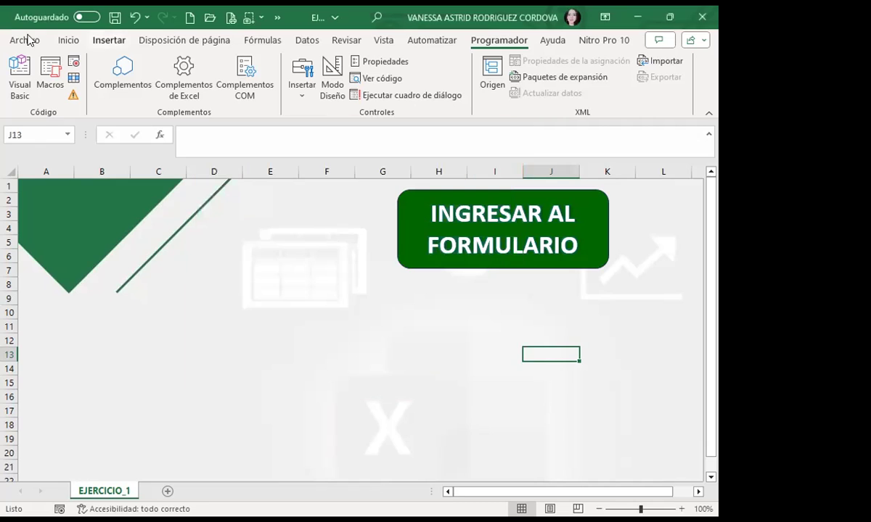
left_click(20, 80)
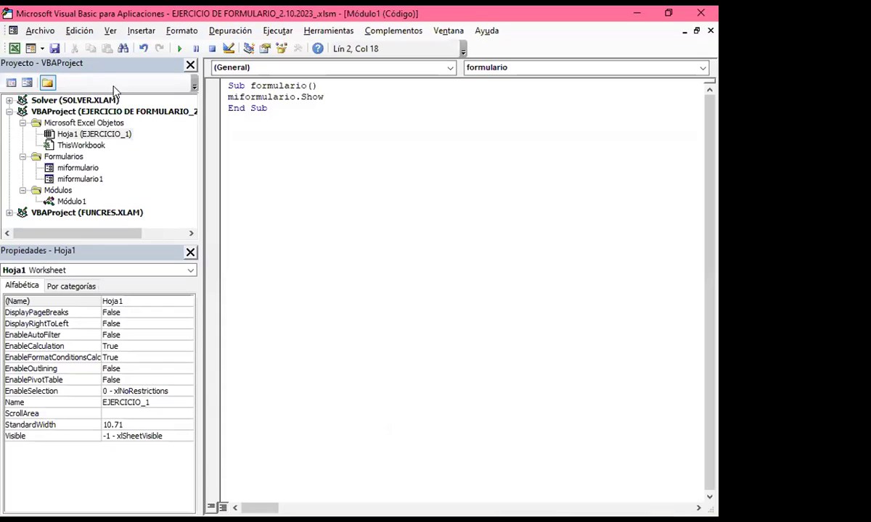
double_click(78, 169)
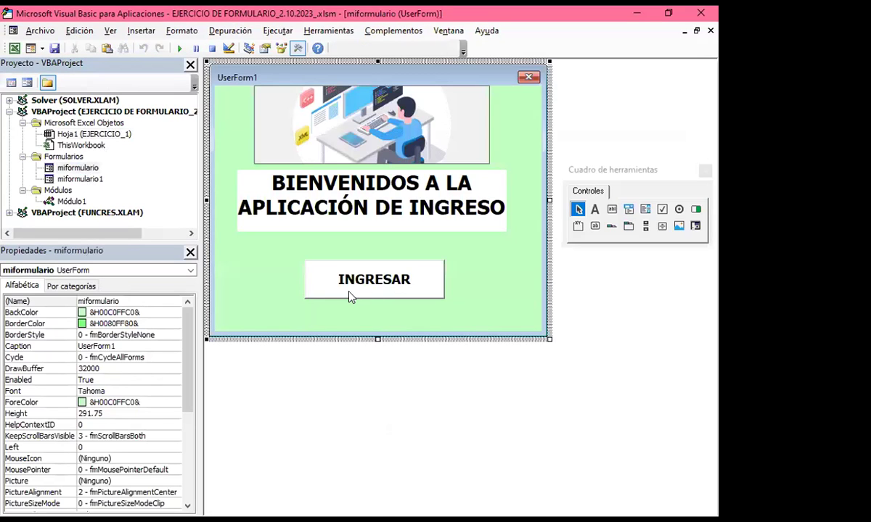
left_click(340, 296)
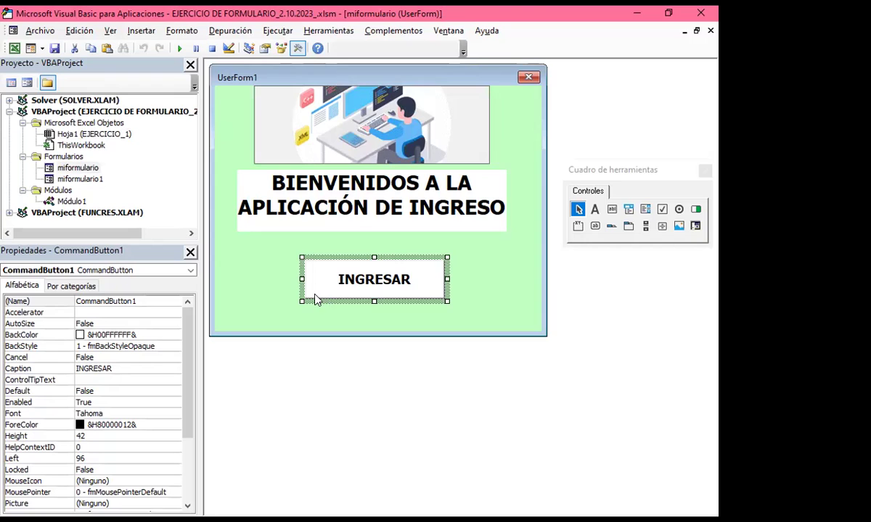
double_click(314, 295)
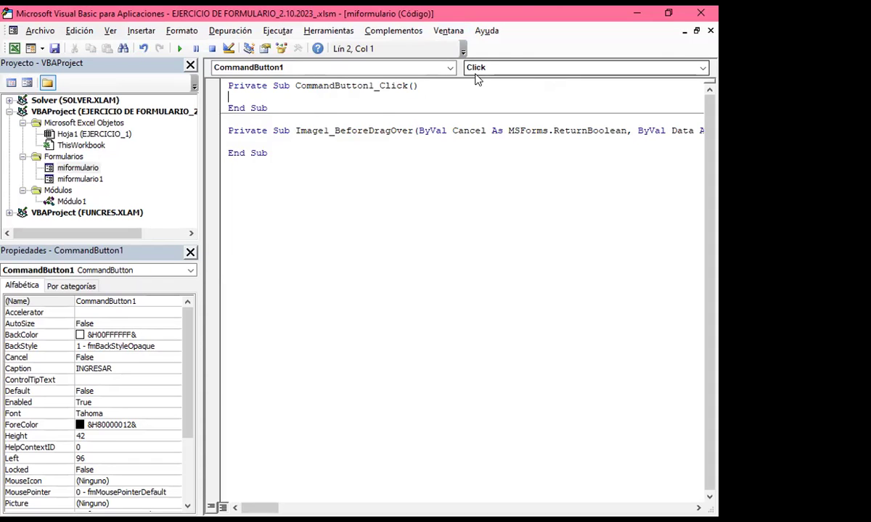
Step: Enter miformulario1.Show in CommandButton1_Click, completing Show from the IntelliSense list
type("mi")
type("formulario1")
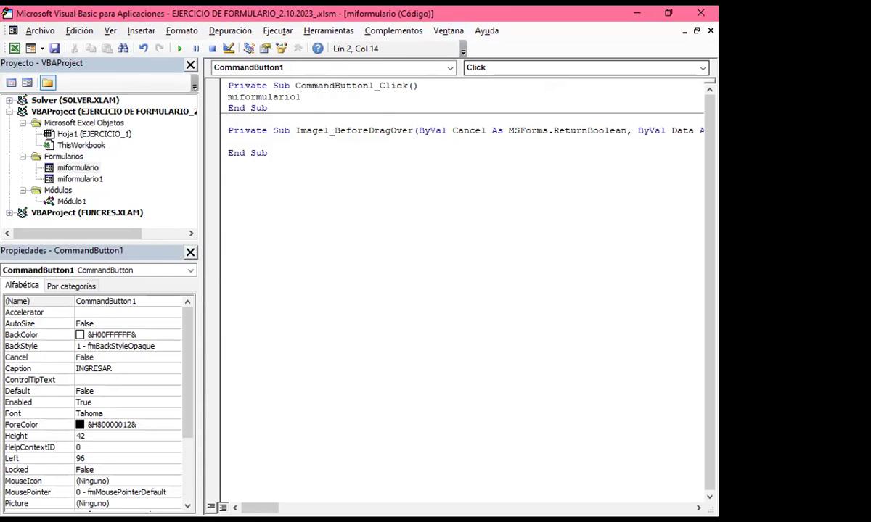
type(".")
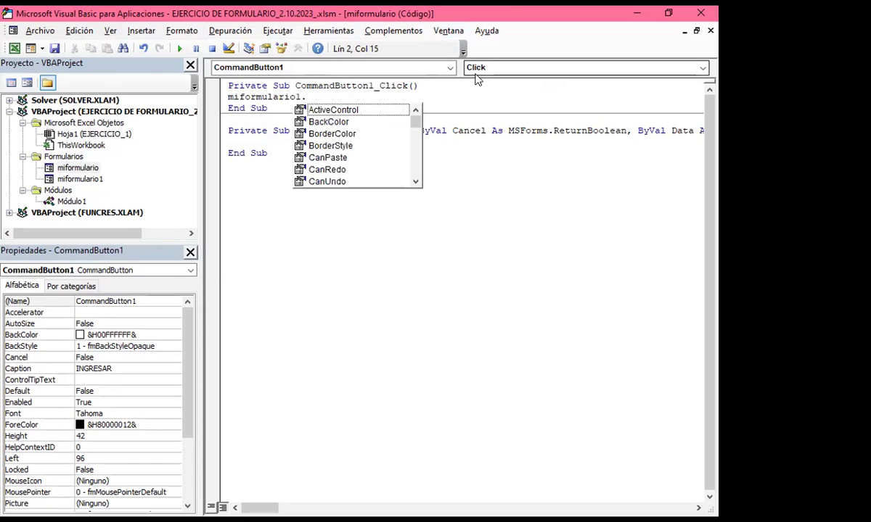
type("sh")
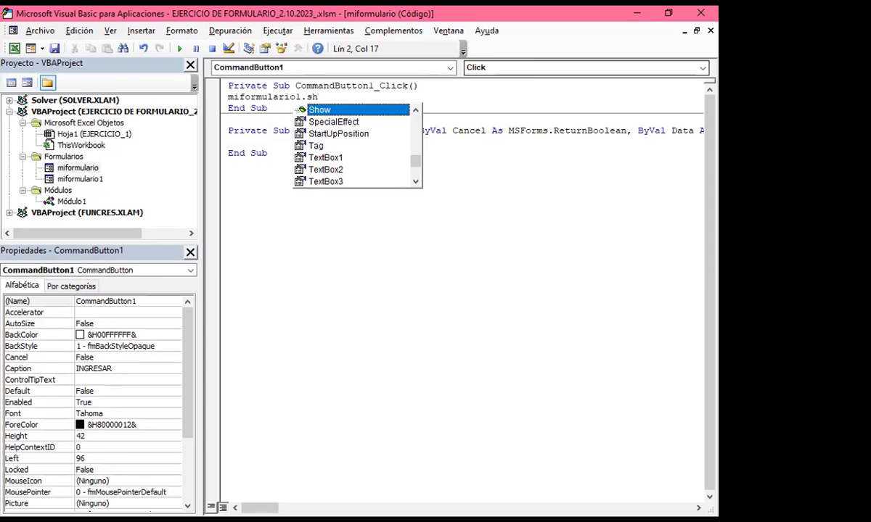
key("Tab")
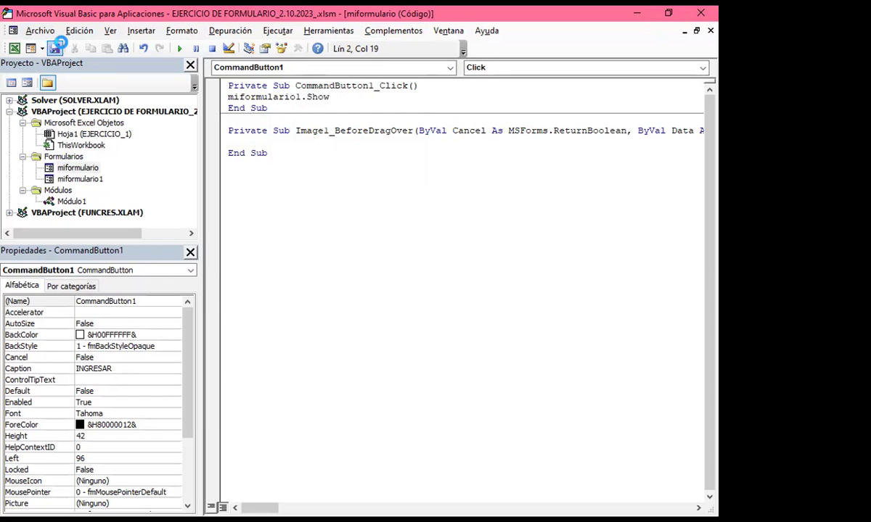
Step: Back on the sheet, confirm the welcome form's INGRESAR button opens MI_FORMULARIO_1
left_click(699, 13)
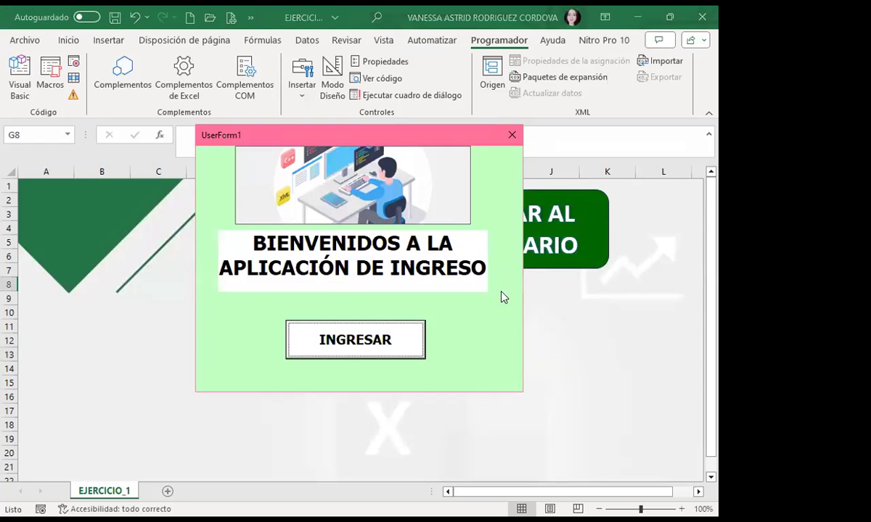
left_click(346, 345)
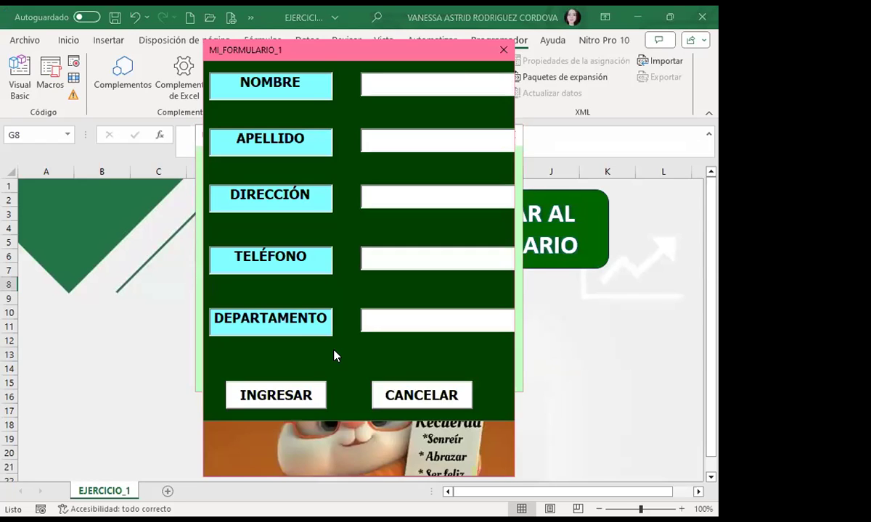
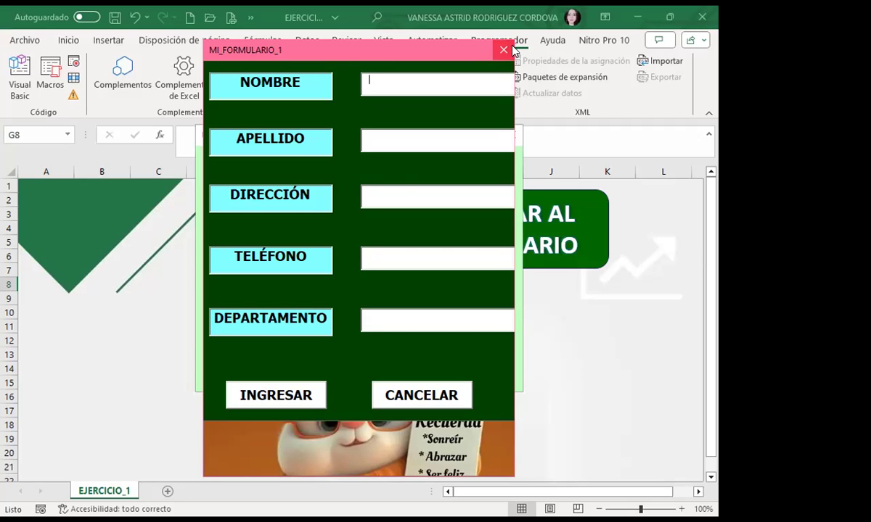
Step: Test the form navigation: close MI_FORMULARIO_1, reopen it via INGRESAR, close it, then close UserForm1
left_click(504, 49)
left_click(345, 340)
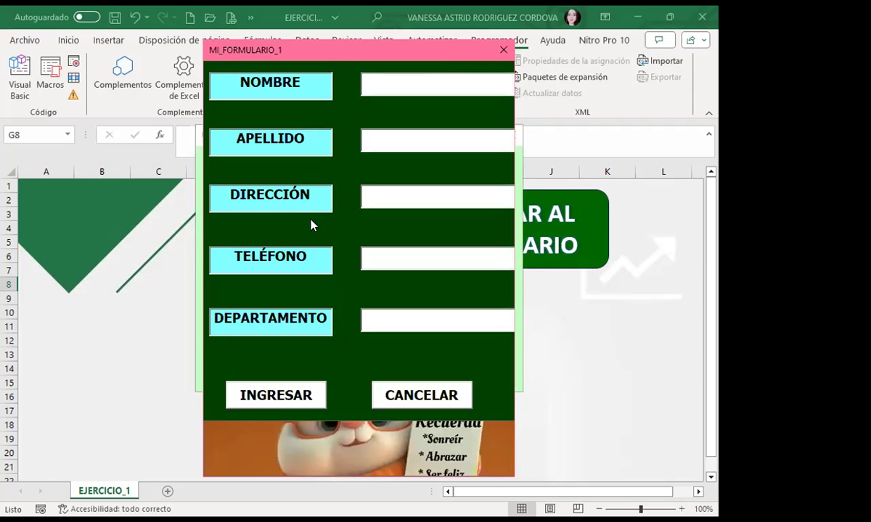
left_click(503, 49)
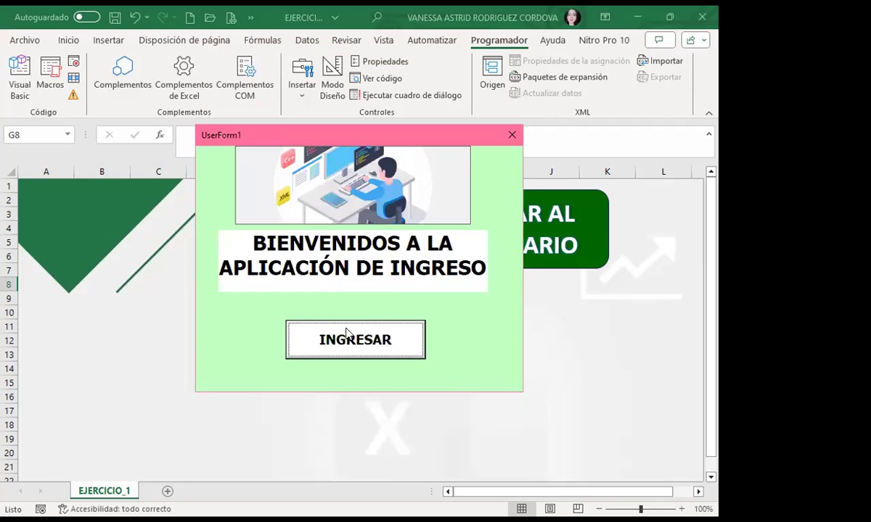
left_click(512, 135)
left_click(476, 319)
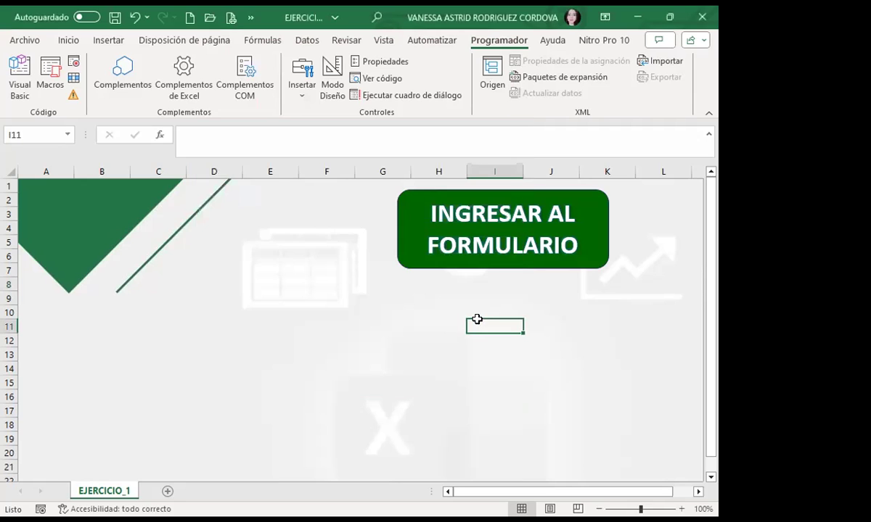
left_click(447, 298)
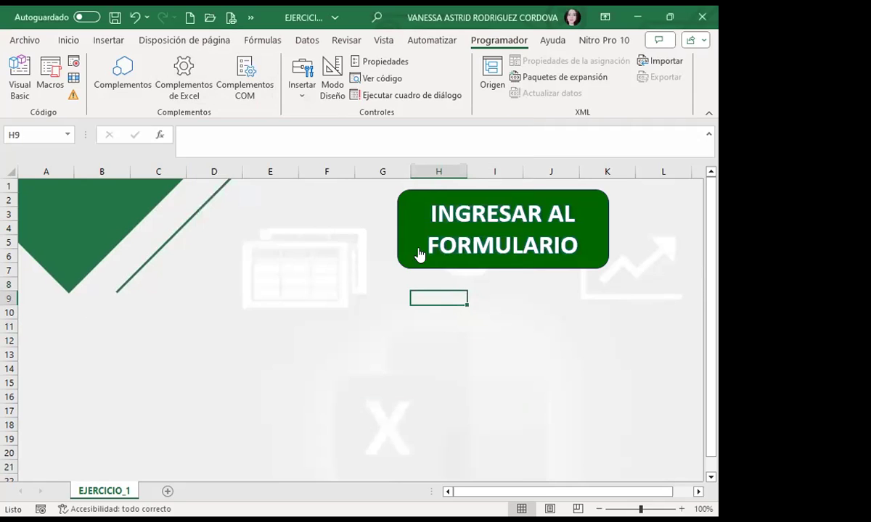